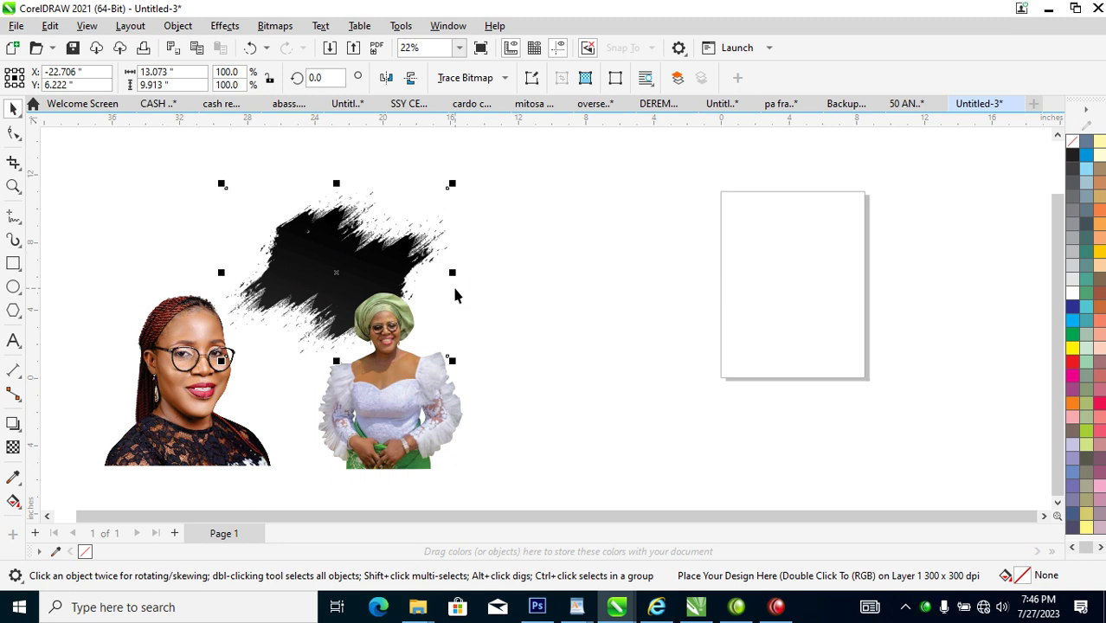
Step: Drag the green-headwrap photo upward so it overlaps the black brush stroke
{"action": "mouse_move", "coordinate": [426, 378]}
{"action": "left_mouse_down"}
{"action": "mouse_move", "coordinate": [418, 303]}
{"action": "mouse_move", "coordinate": [419, 329]}
{"action": "left_mouse_up"}
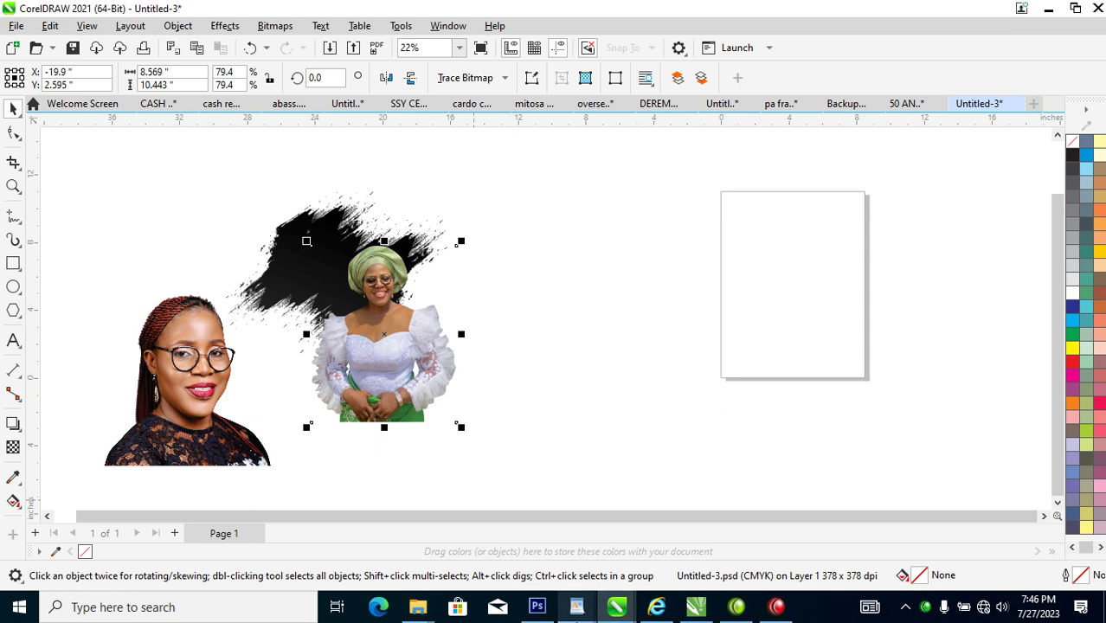
Step: Bring the head WordPad document forward, dismiss its warning bar and maximize it
{"action": "mouse_move", "coordinate": [586, 610]}
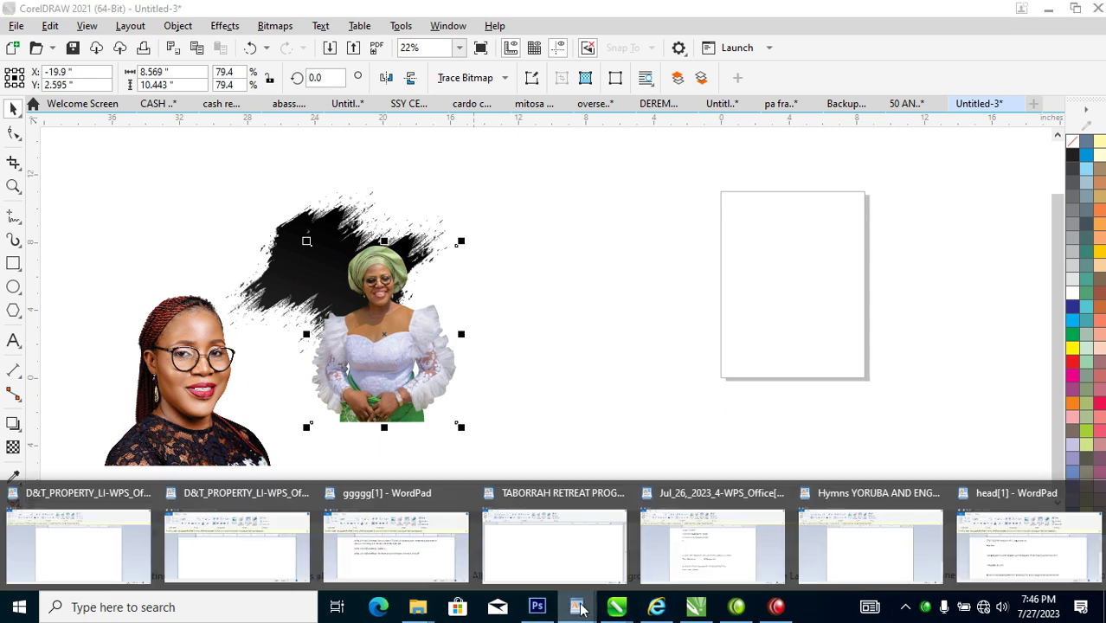
{"action": "left_click", "coordinate": [997, 551]}
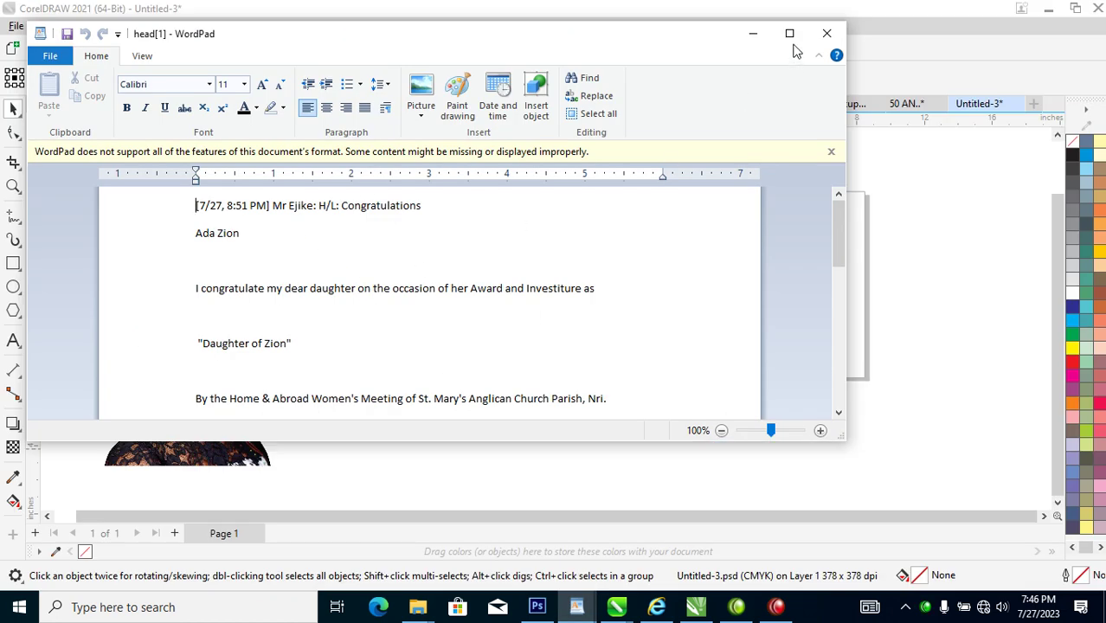
{"action": "left_click", "coordinate": [832, 152]}
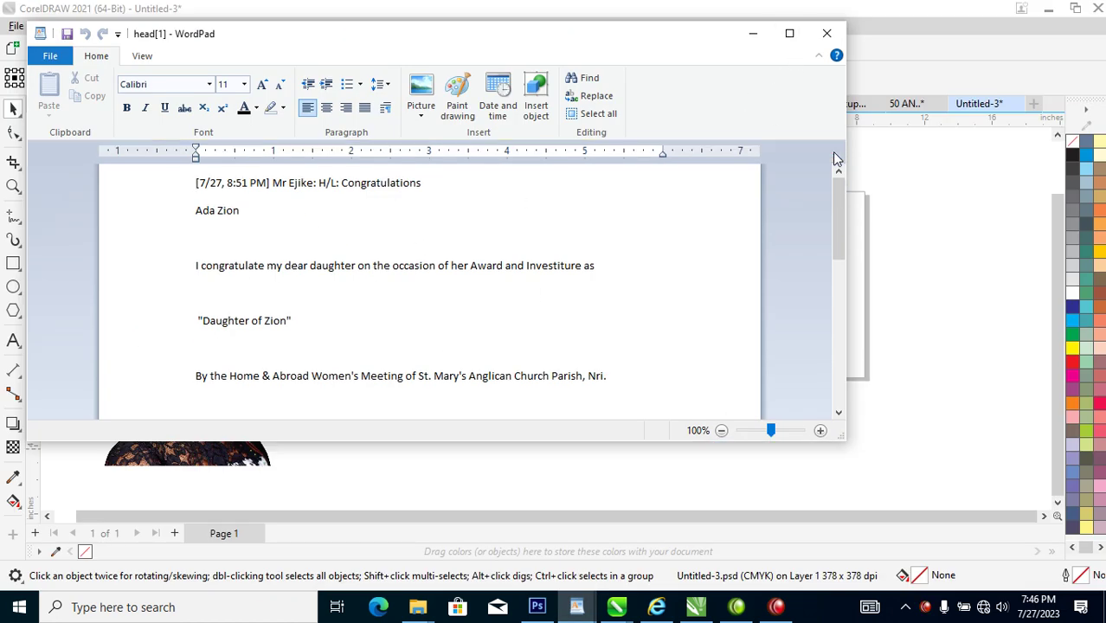
{"action": "left_click", "coordinate": [789, 33]}
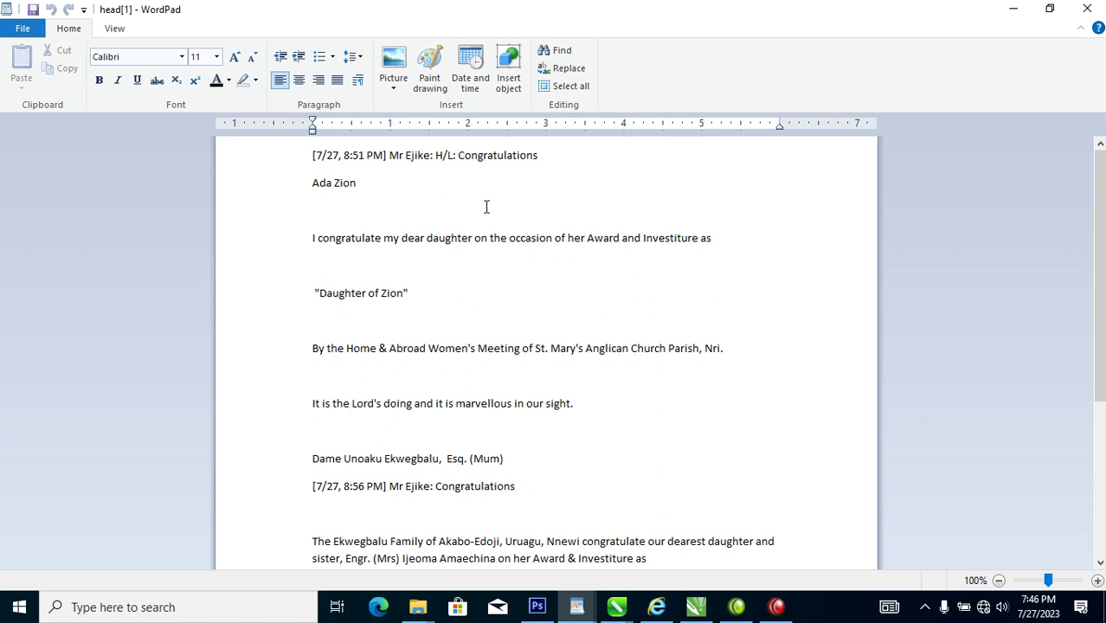
Step: Cut the message from 'Congratulations' down to '(Mum)' and return to CorelDRAW
{"action": "left_click_drag", "start_coordinate": [458, 155], "coordinate": [508, 459]}
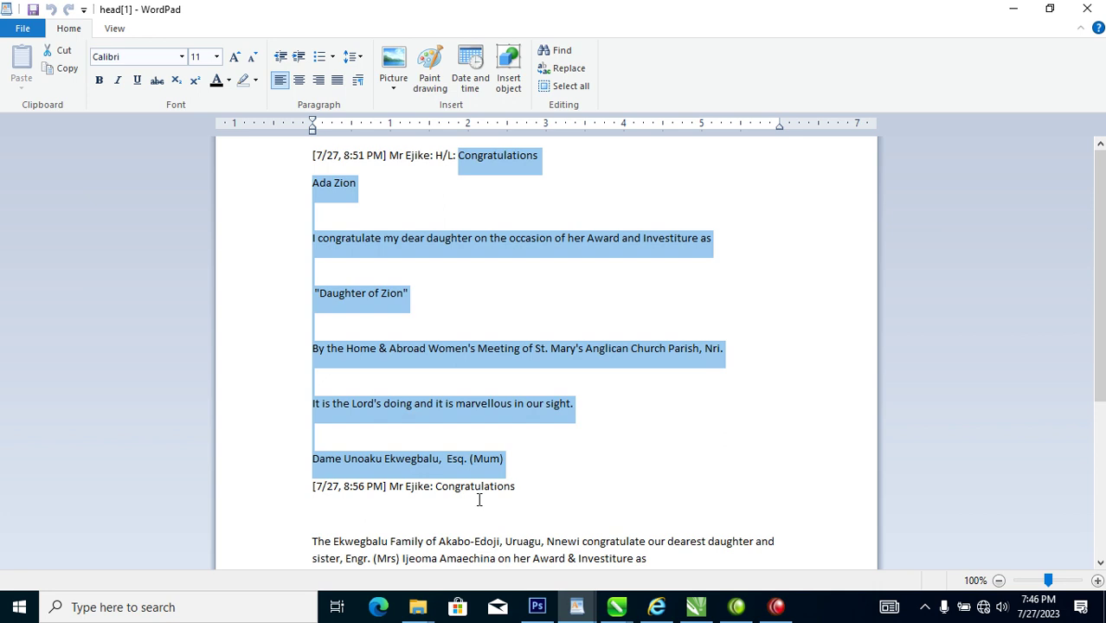
{"action": "key", "text": "ctrl+x"}
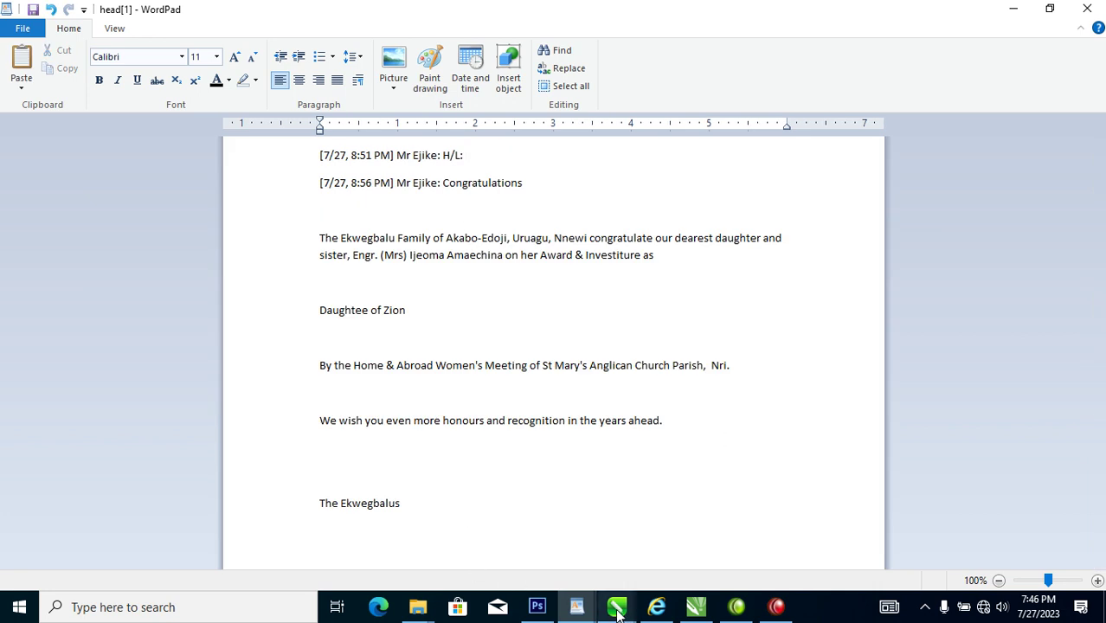
{"action": "mouse_move", "coordinate": [620, 613]}
{"action": "left_click", "coordinate": [574, 573]}
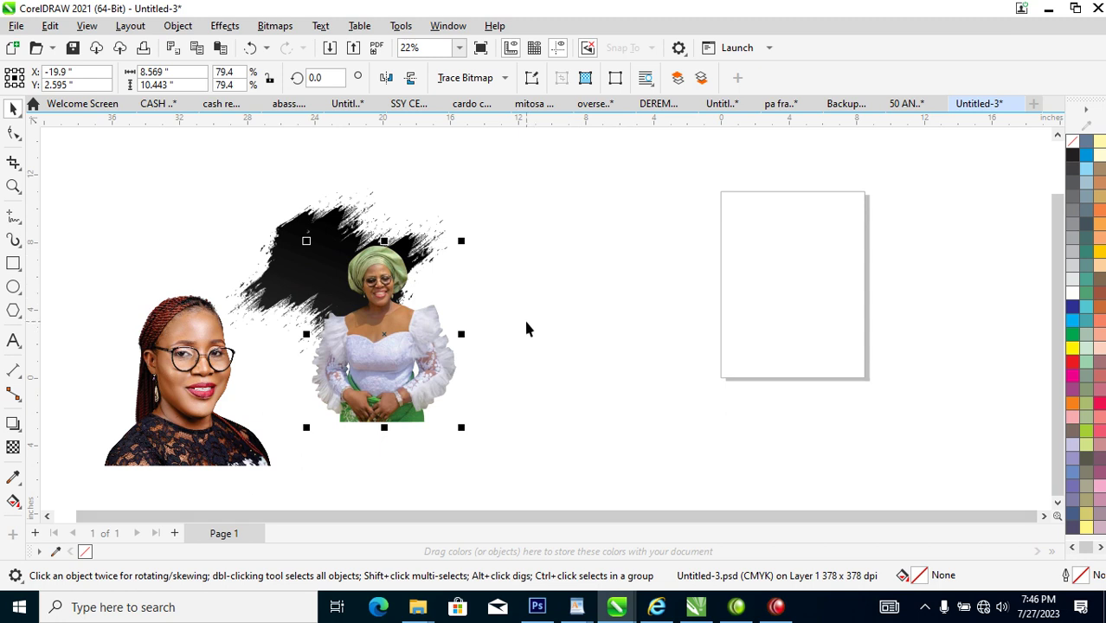
Step: Paste the congratulation message onto the canvas as text, keeping its formatting
{"action": "left_click", "coordinate": [13, 338]}
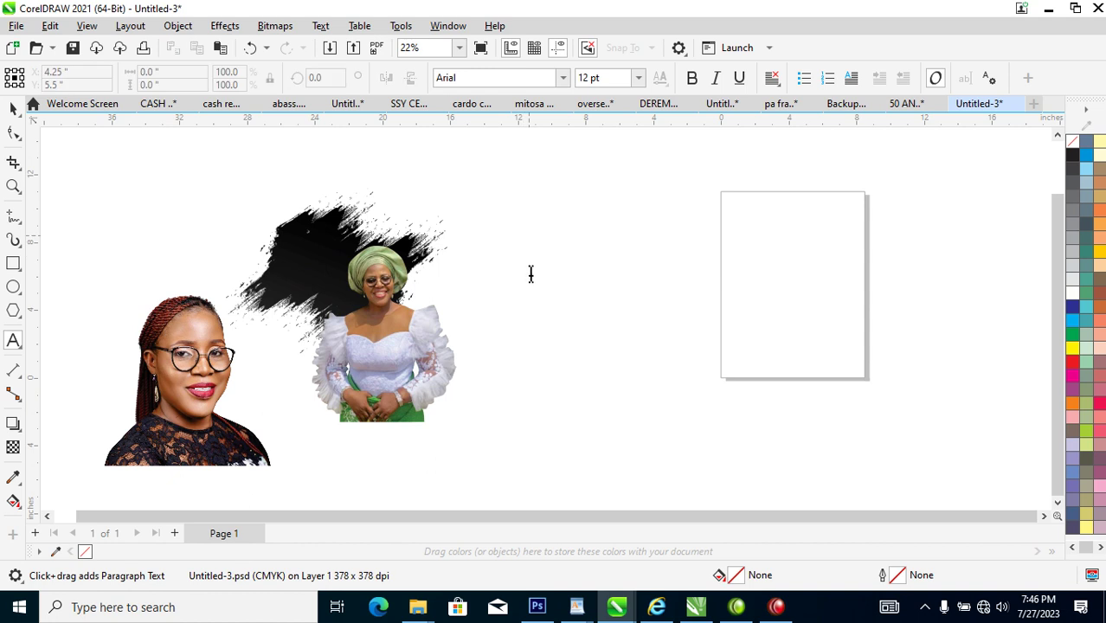
{"action": "left_click", "coordinate": [531, 275]}
{"action": "key", "text": "ctrl+v"}
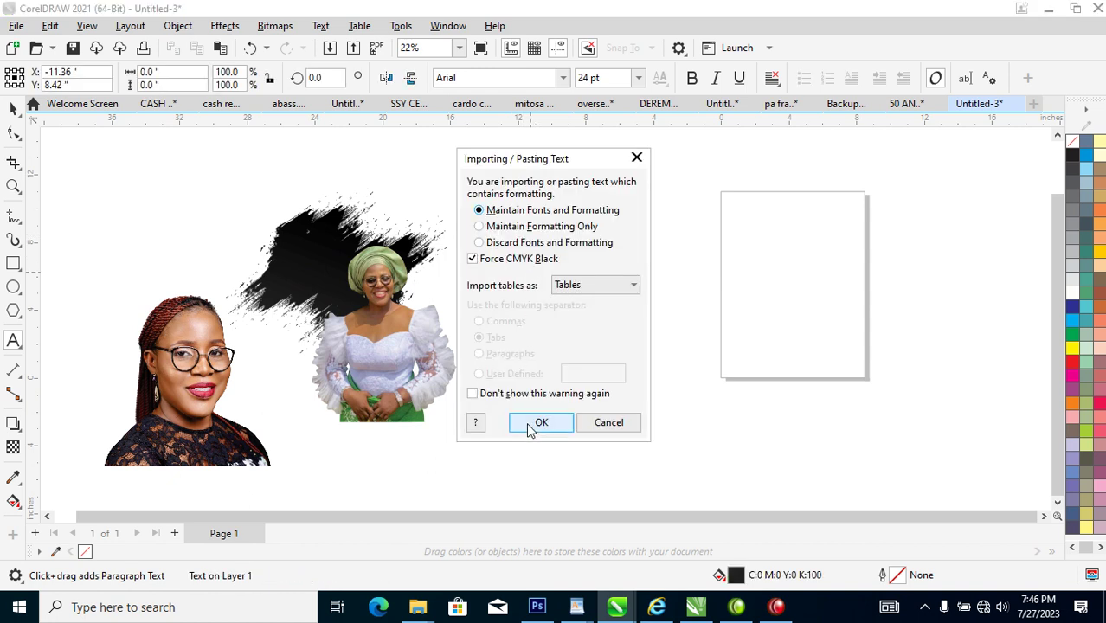
{"action": "left_click", "coordinate": [536, 424]}
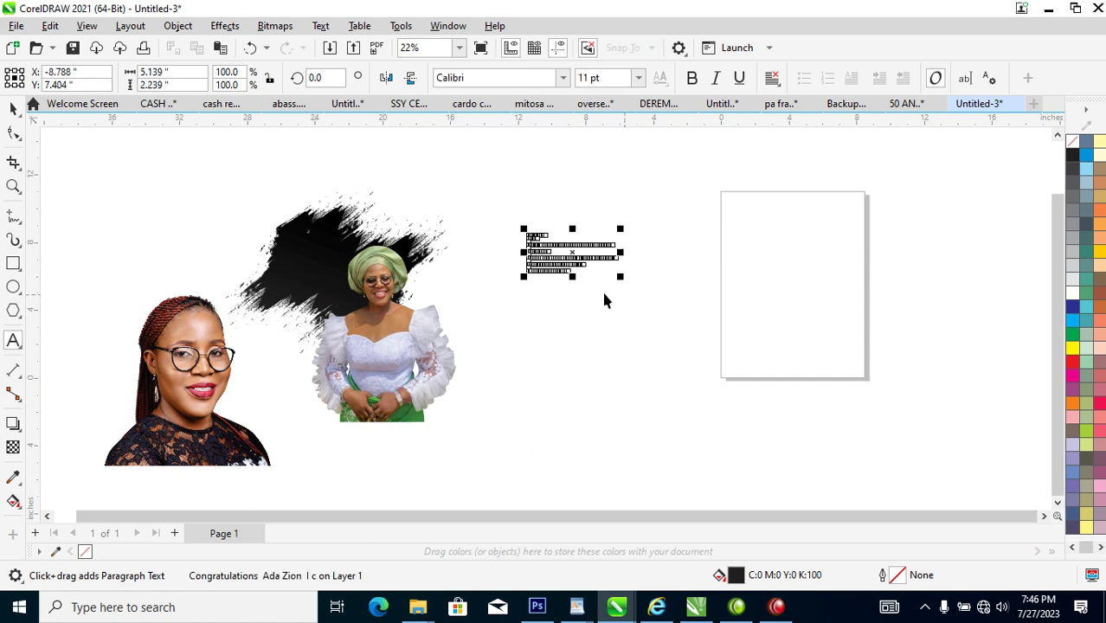
Step: Move the photo beside the page and the brush stroke next to the text, then zoom in
{"action": "key", "text": "ctrl+space"}
{"action": "left_click_drag", "start_coordinate": [406, 321], "coordinate": [691, 264]}
{"action": "mouse_move", "coordinate": [371, 276]}
{"action": "left_mouse_down"}
{"action": "mouse_move", "coordinate": [362, 262]}
{"action": "mouse_move", "coordinate": [475, 296]}
{"action": "left_mouse_up"}
{"action": "key", "text": "z"}
{"action": "left_click_drag", "start_coordinate": [286, 166], "coordinate": [961, 386]}
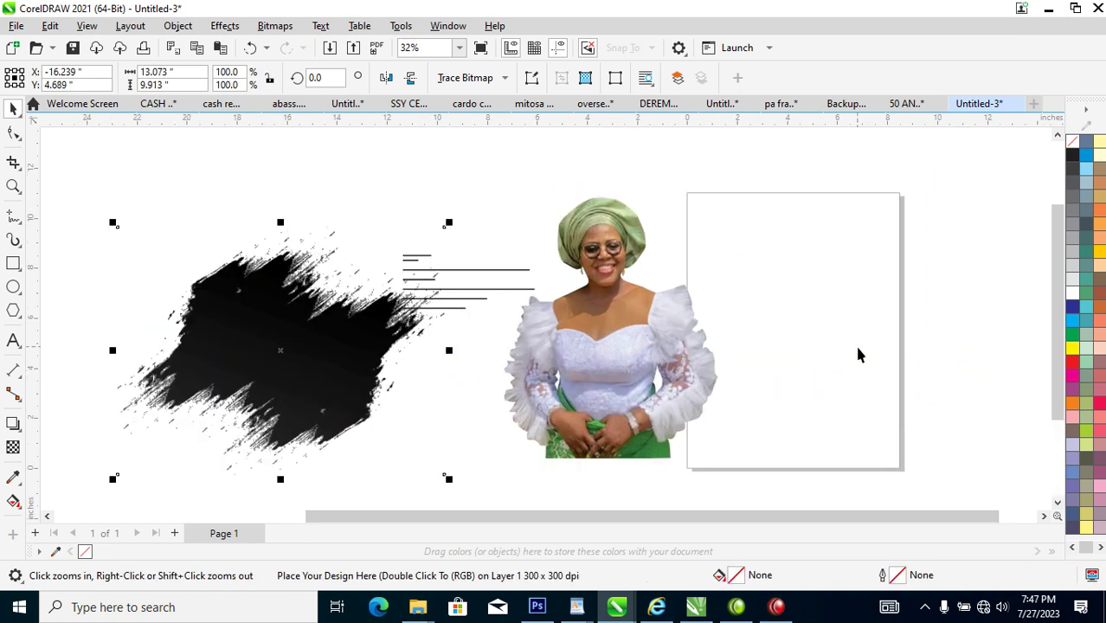
Step: Change the page size to A4
{"action": "key", "text": "space"}
{"action": "left_click", "coordinate": [62, 152]}
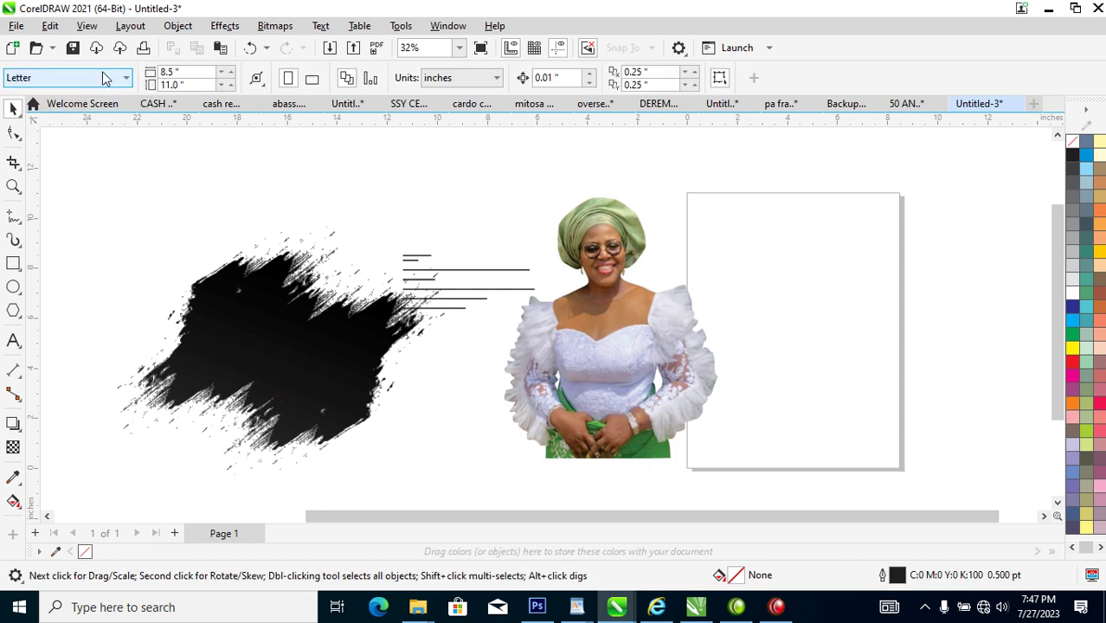
{"action": "left_click", "coordinate": [108, 78]}
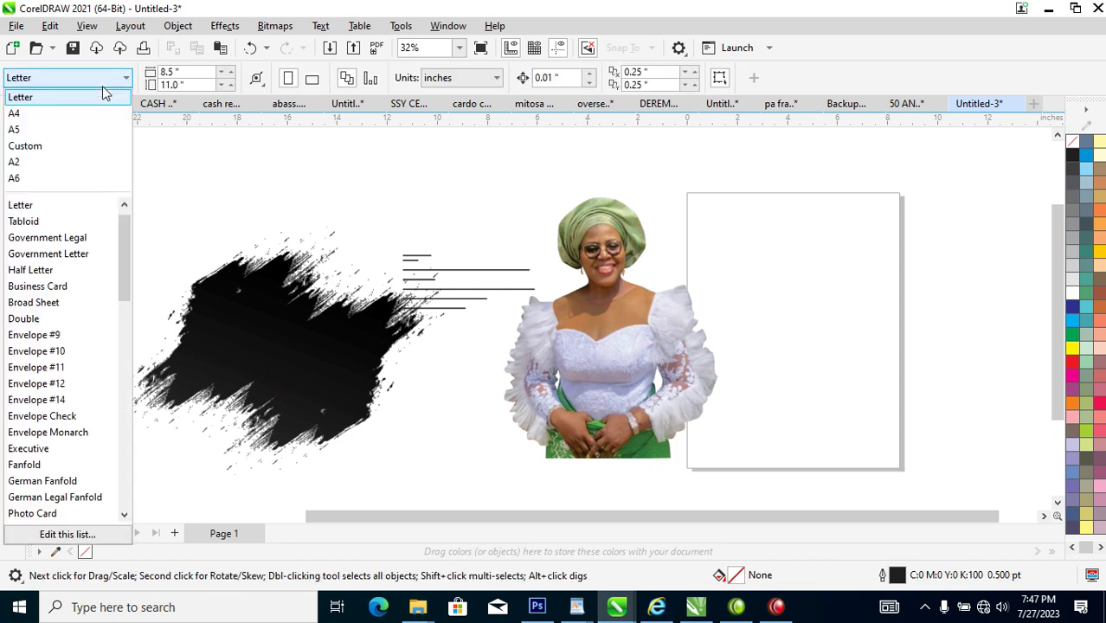
{"action": "left_click", "coordinate": [33, 115]}
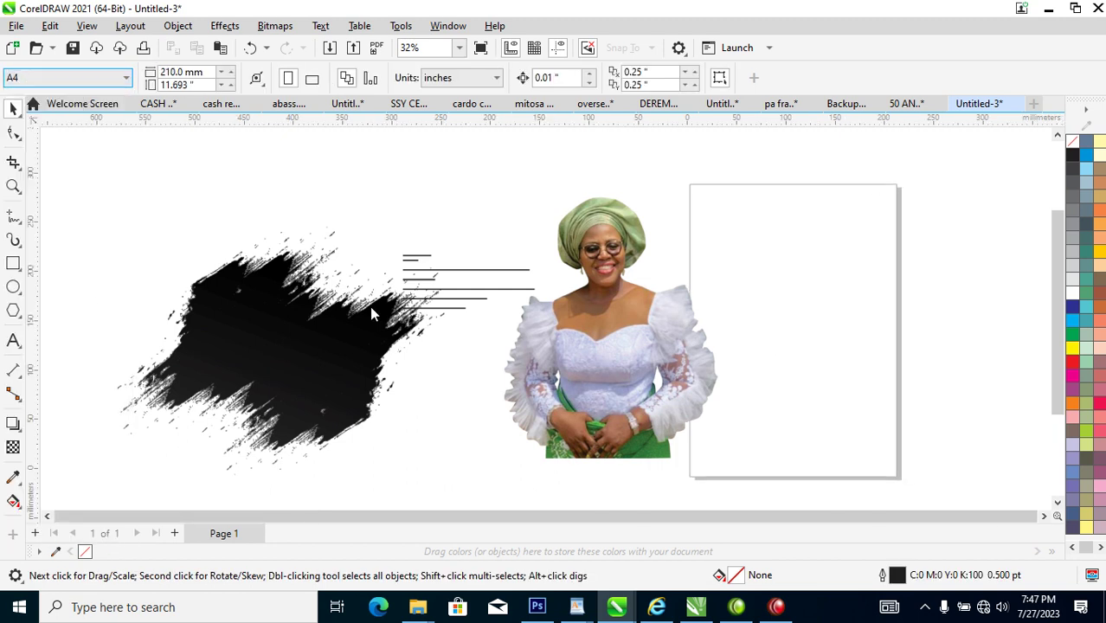
Step: Draw a page-sized rectangle, centre it on the page and fill it white
{"action": "left_click", "coordinate": [12, 265]}
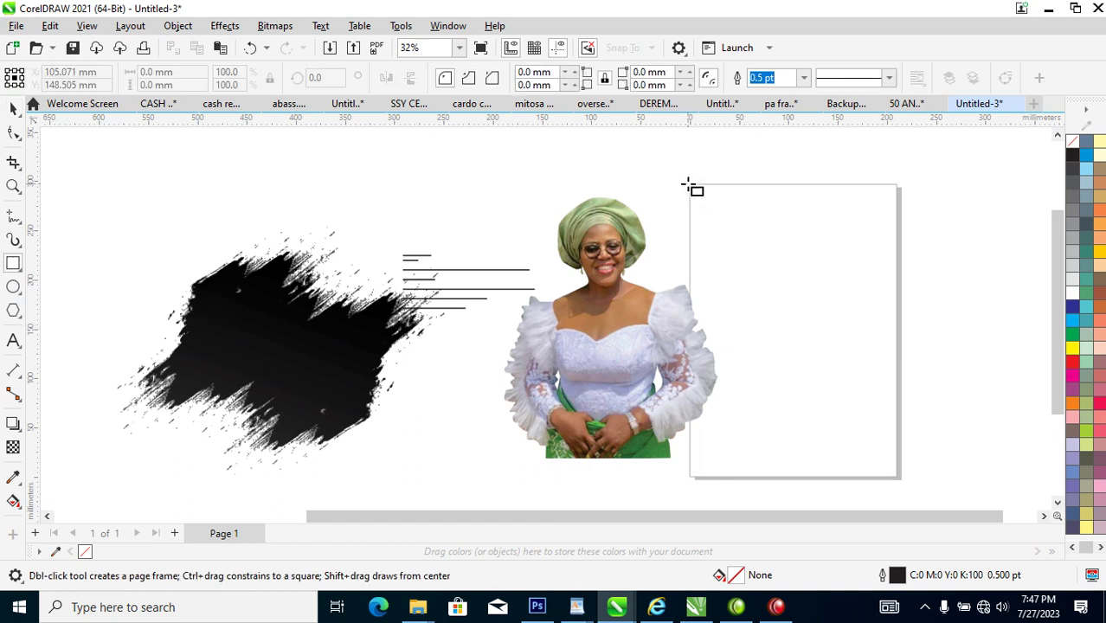
{"action": "left_click_drag", "start_coordinate": [689, 184], "coordinate": [897, 480]}
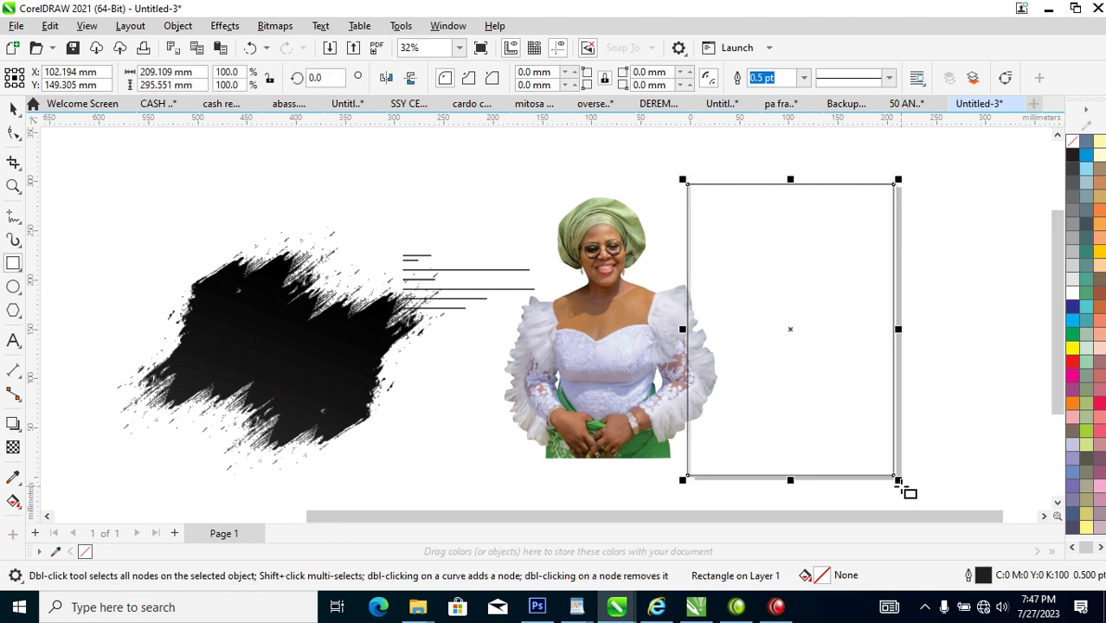
{"action": "key", "text": "p"}
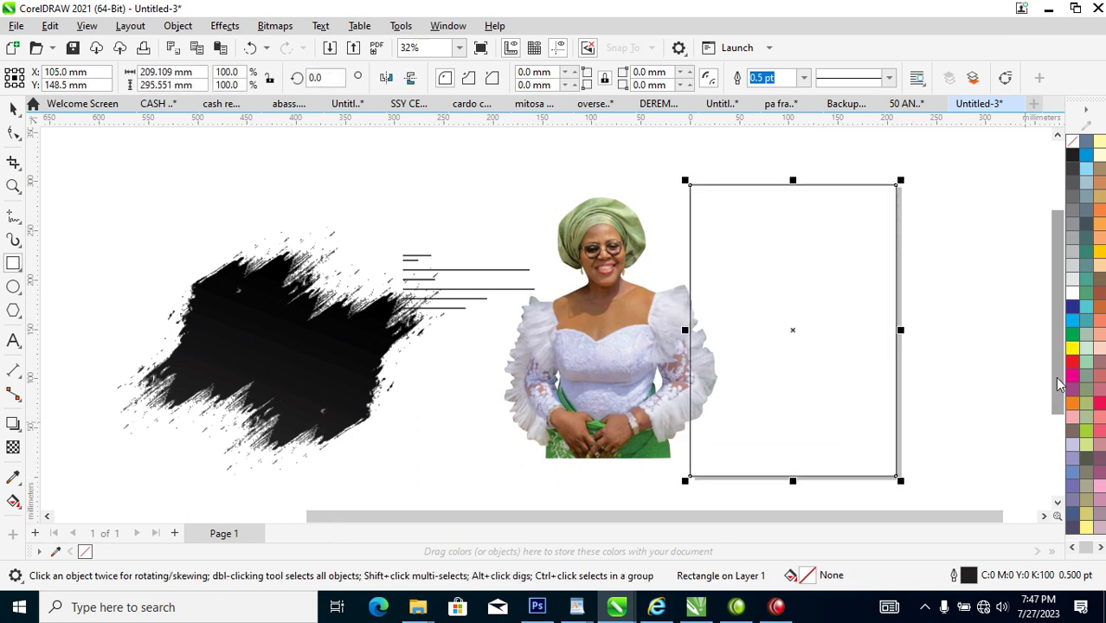
{"action": "left_click_drag", "start_coordinate": [1075, 296], "coordinate": [781, 343]}
Step: Copy the brush stroke, shrink the copy to about 42% and move it onto the page
{"action": "key", "text": "space"}
{"action": "left_click", "coordinate": [355, 359]}
{"action": "mouse_move", "coordinate": [351, 343]}
{"action": "left_mouse_down"}
{"action": "mouse_move", "coordinate": [602, 347]}
{"action": "mouse_move", "coordinate": [715, 320]}
{"action": "left_mouse_up"}
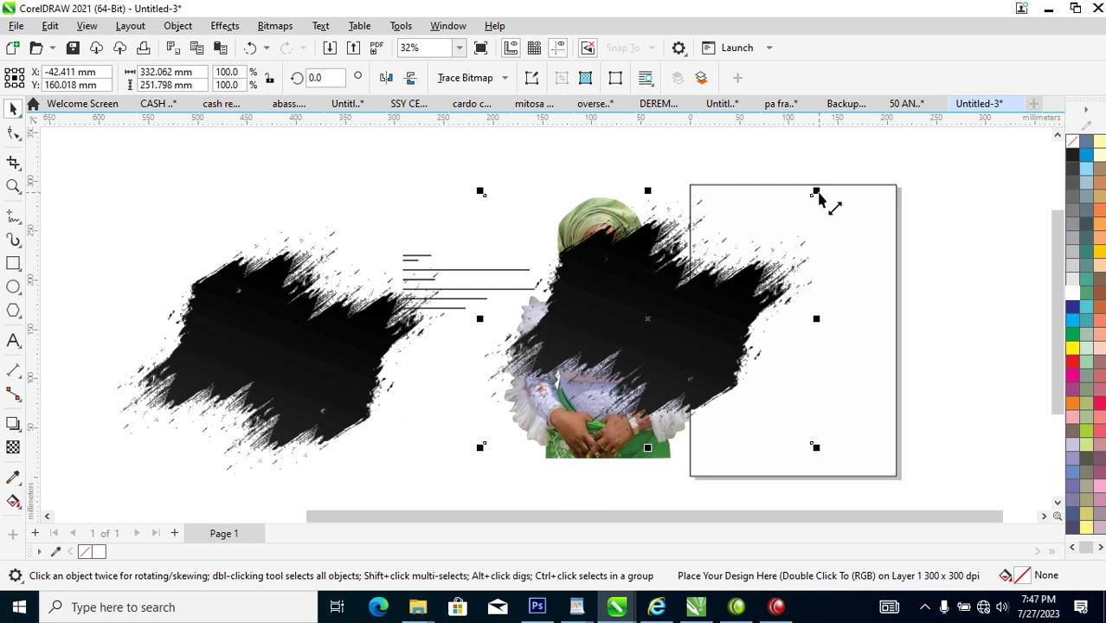
{"action": "left_click_drag", "start_coordinate": [829, 204], "coordinate": [736, 279]}
{"action": "left_click_drag", "start_coordinate": [671, 320], "coordinate": [745, 274]}
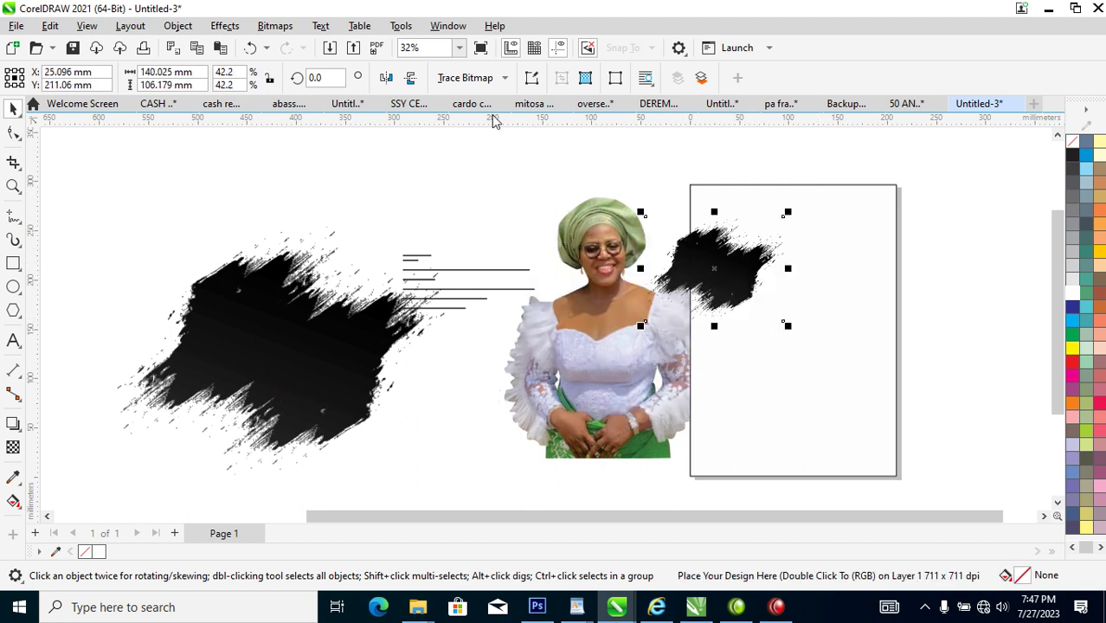
{"action": "key", "text": "z"}
{"action": "left_click", "coordinate": [593, 183]}
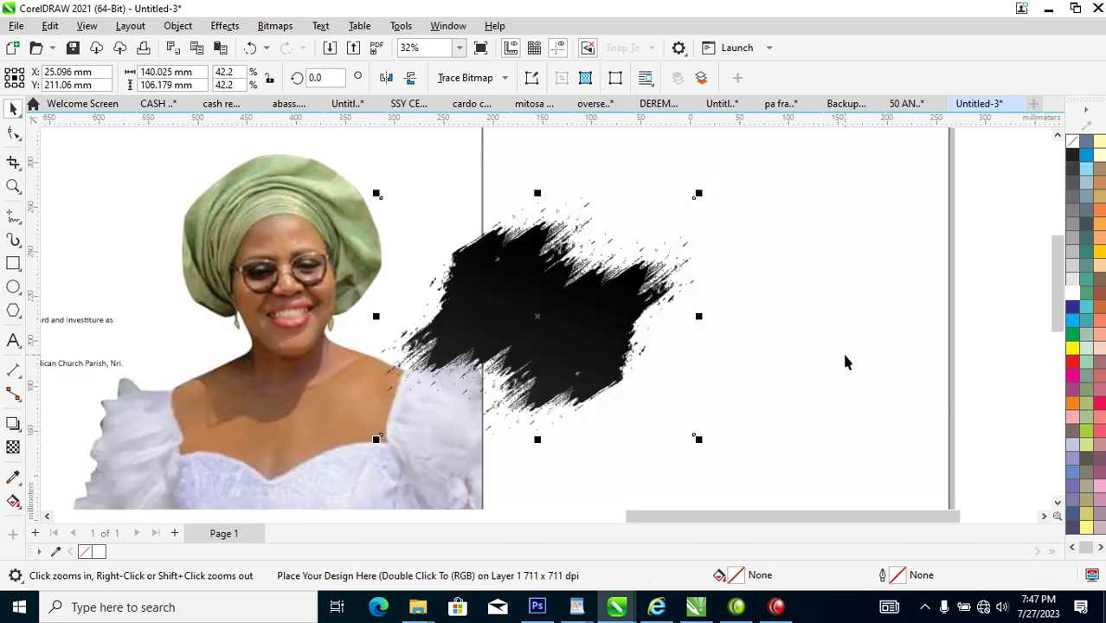
Step: Convert the brush copy to a bitmap, Quick Trace it and move the trace beside the page
{"action": "left_click", "coordinate": [276, 26]}
{"action": "left_click", "coordinate": [310, 46]}
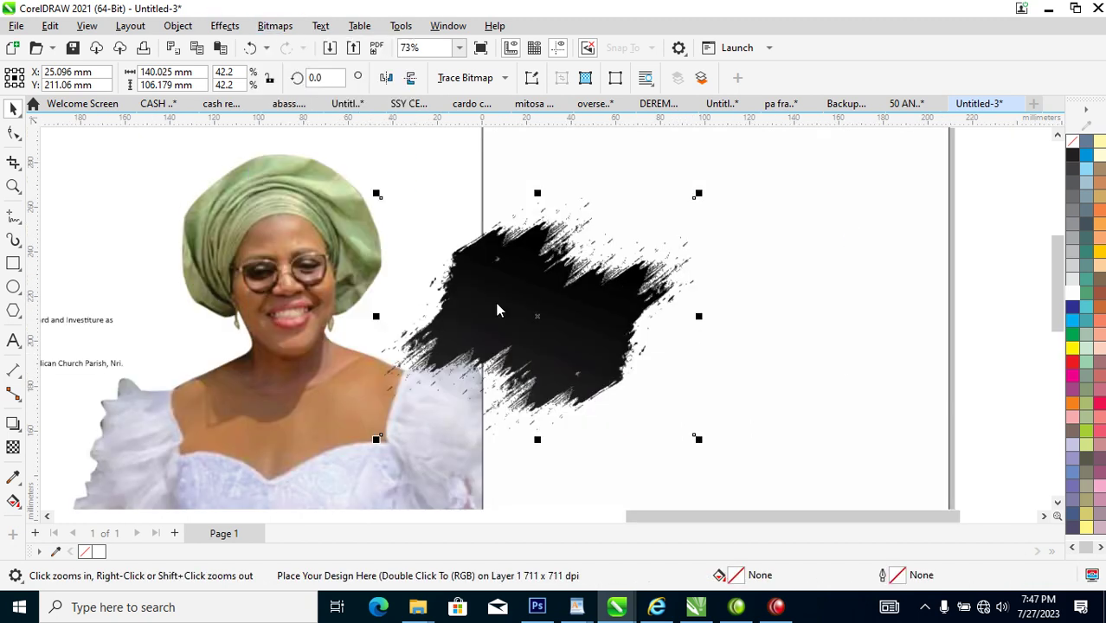
{"action": "left_click", "coordinate": [571, 388]}
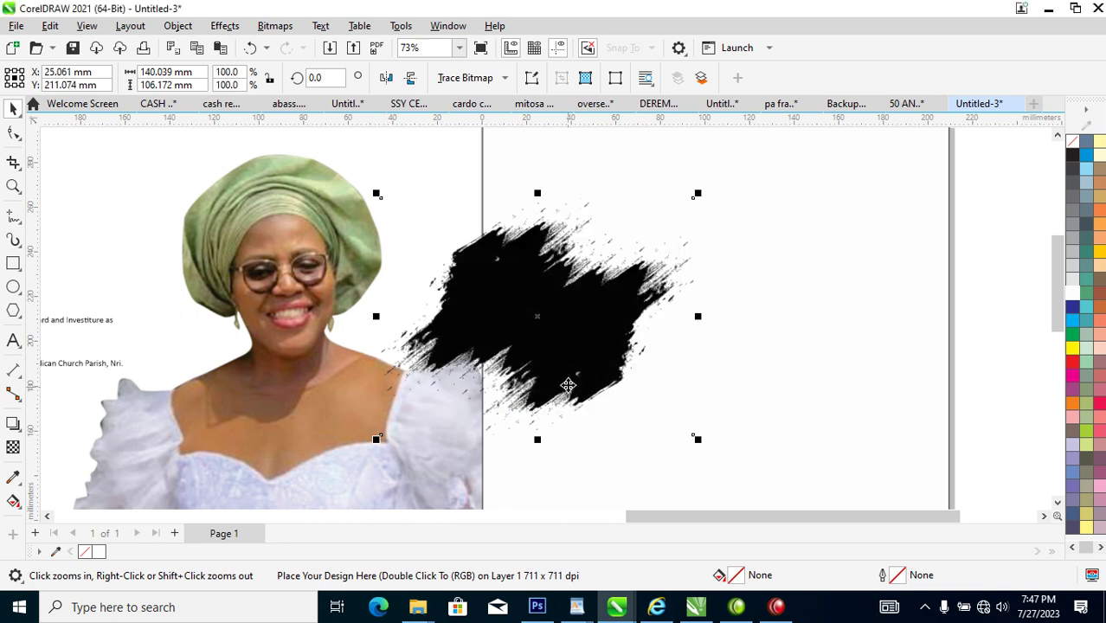
{"action": "left_click", "coordinate": [279, 26]}
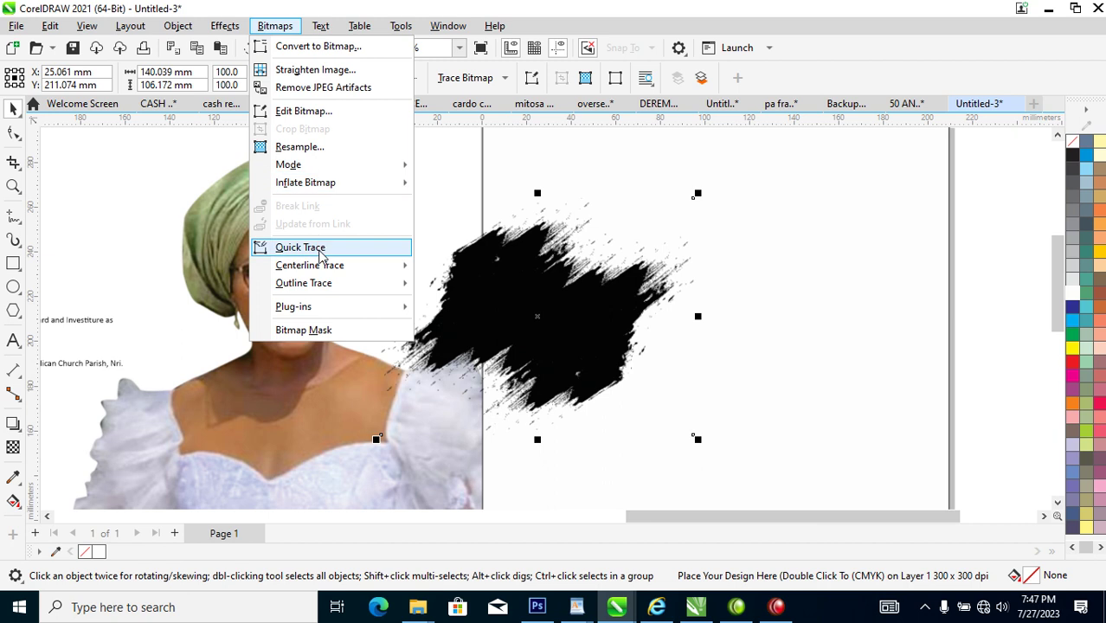
{"action": "left_click", "coordinate": [320, 251]}
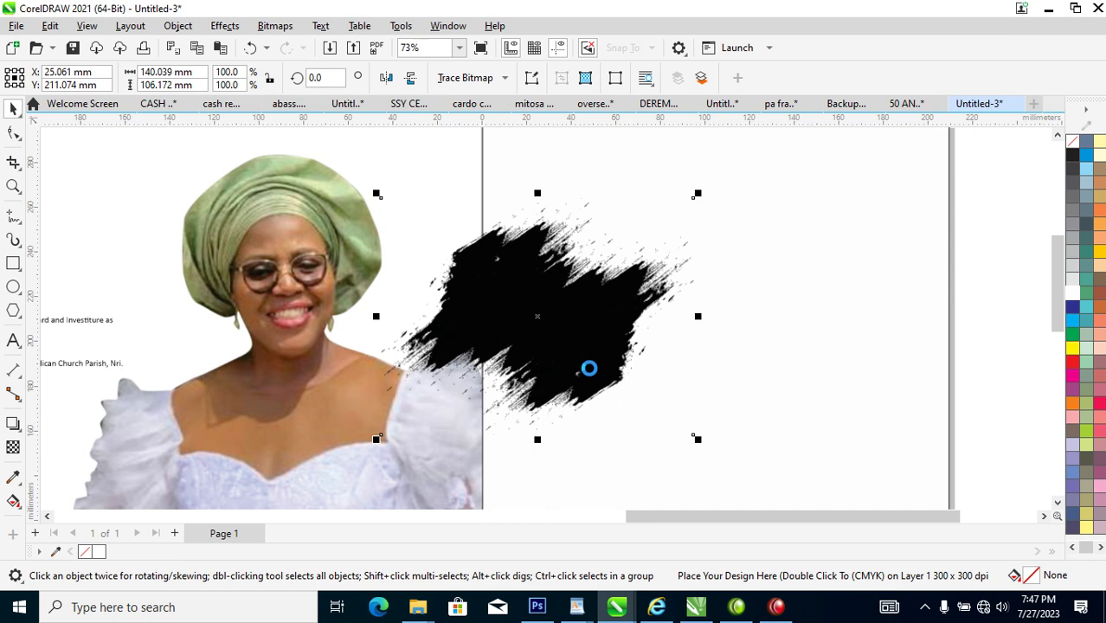
{"action": "mouse_move", "coordinate": [578, 324]}
{"action": "left_mouse_down"}
{"action": "mouse_move", "coordinate": [929, 361]}
{"action": "mouse_move", "coordinate": [928, 352]}
{"action": "left_mouse_up"}
{"action": "left_click", "coordinate": [572, 323]}
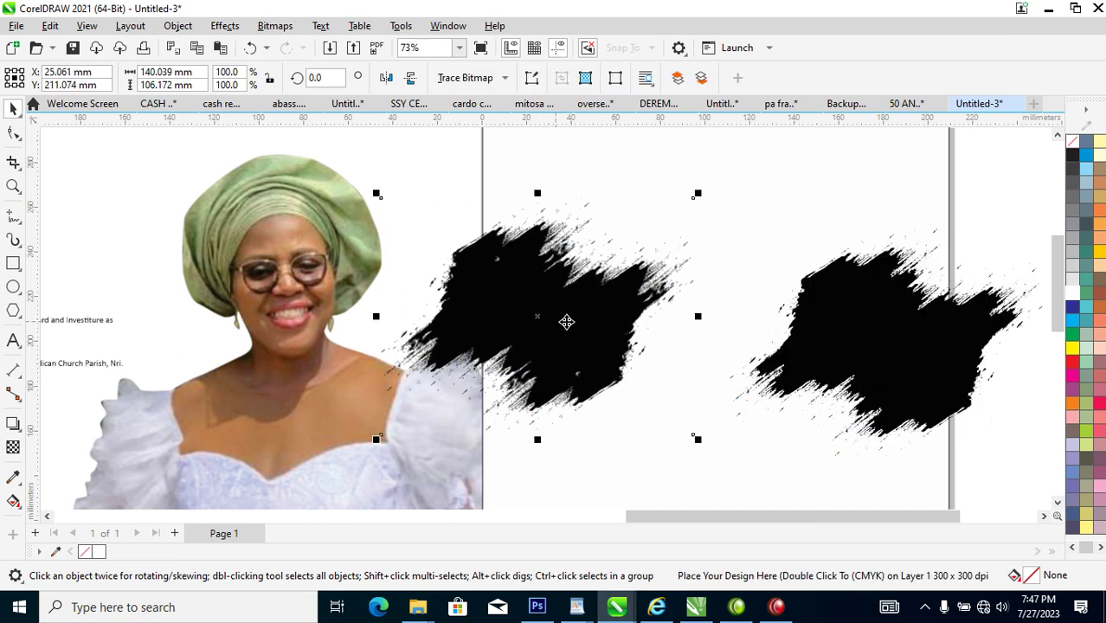
Step: Delete the original brush bitmap, move the trace to the page, and combine its pieces into one curve
{"action": "key", "text": "Delete"}
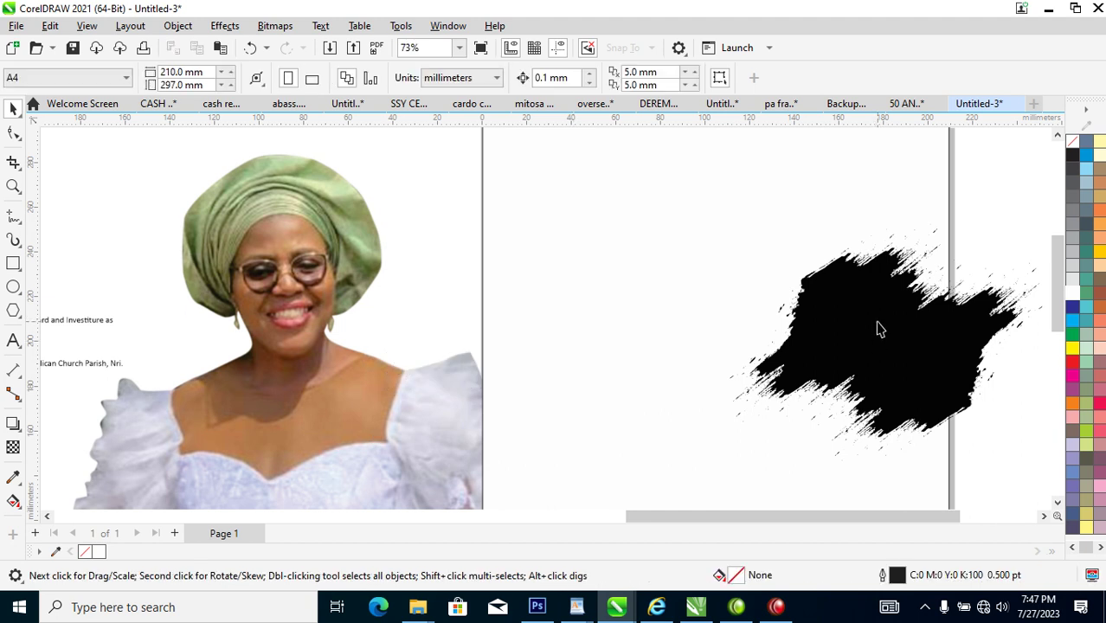
{"action": "mouse_move", "coordinate": [866, 316]}
{"action": "left_mouse_down"}
{"action": "mouse_move", "coordinate": [662, 255]}
{"action": "mouse_move", "coordinate": [660, 265]}
{"action": "left_mouse_up"}
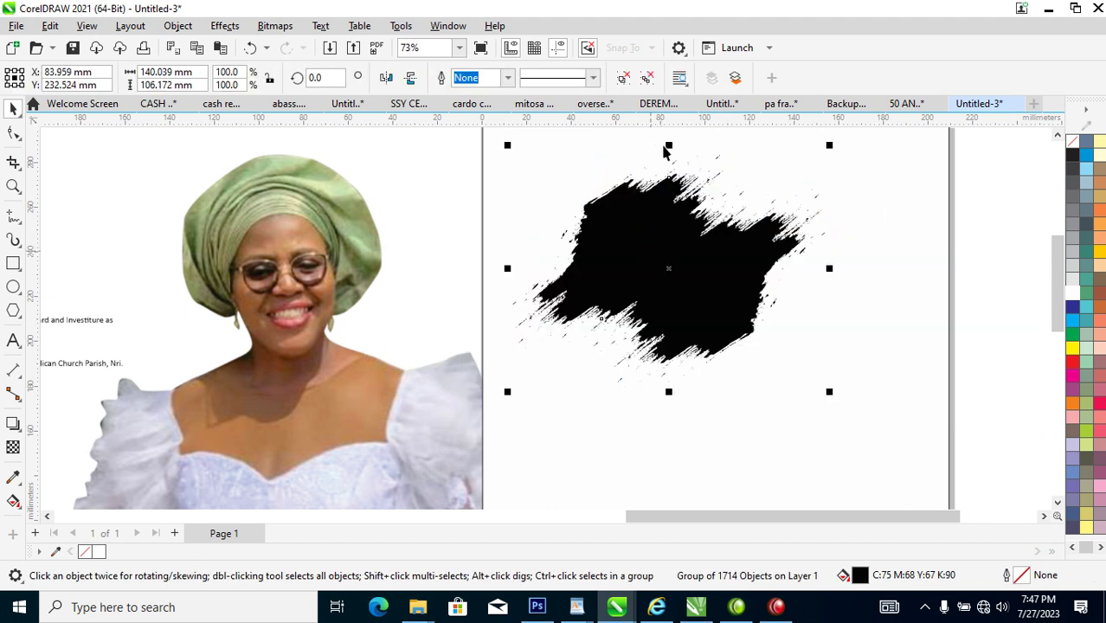
{"action": "left_click", "coordinate": [647, 78]}
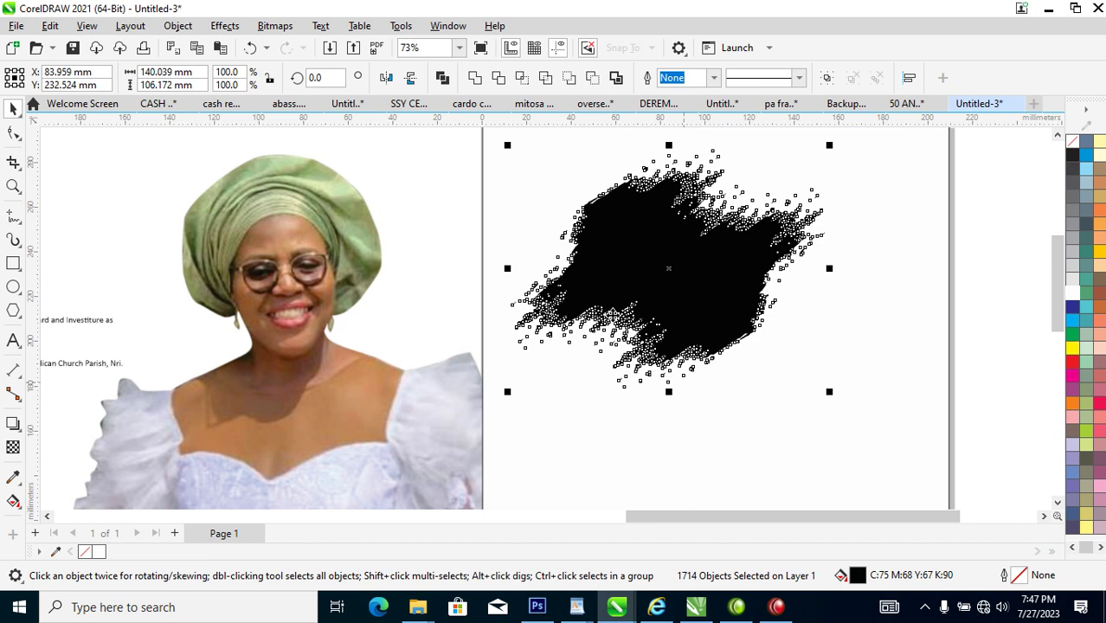
{"action": "left_click", "coordinate": [477, 79]}
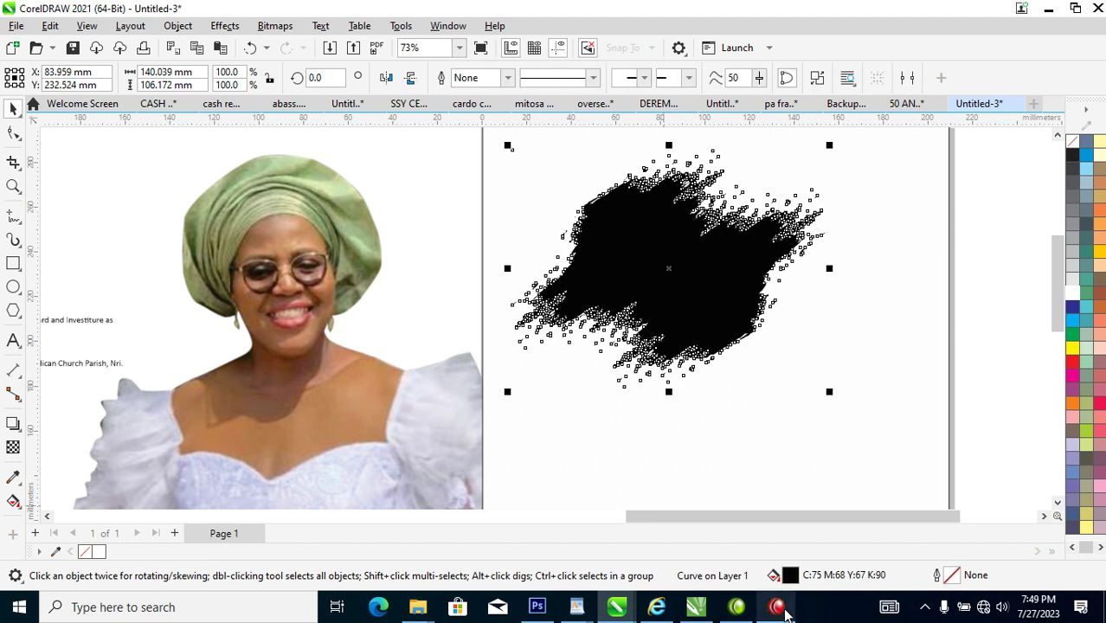
Step: Nudge the combined black brush curve slightly lower on the page beside the portrait
{"action": "mouse_move", "coordinate": [786, 612]}
{"action": "mouse_move", "coordinate": [793, 543]}
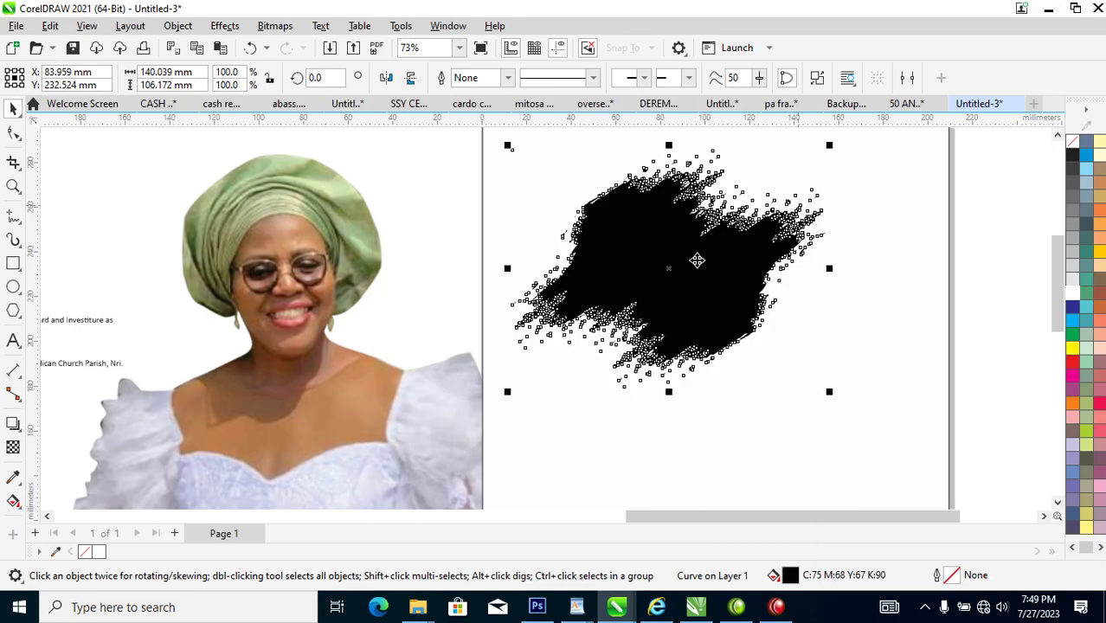
{"action": "left_click_drag", "start_coordinate": [697, 259], "coordinate": [767, 359]}
{"action": "left_click_drag", "start_coordinate": [758, 399], "coordinate": [696, 343]}
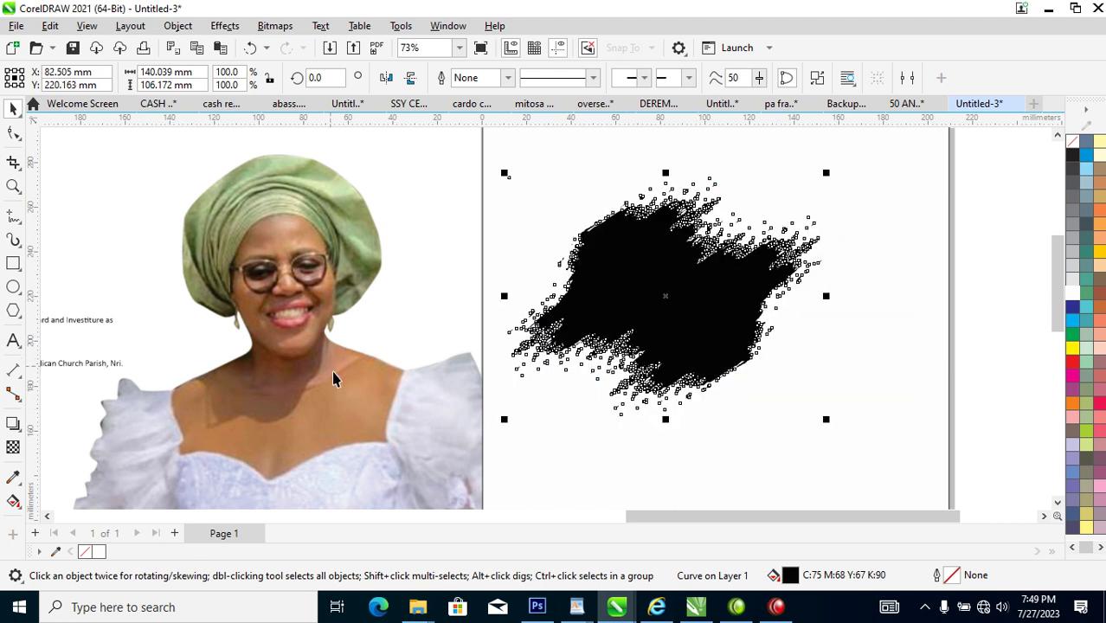
Step: Zoom in, shift the brush curve left, and fill it with olive sampled from the headwrap
{"action": "scroll", "coordinate": [625, 309], "scroll_direction": "down", "scroll_amount": 2}
{"action": "key", "text": "z"}
{"action": "left_click_drag", "start_coordinate": [300, 170], "coordinate": [585, 452]}
{"action": "key", "text": "space"}
{"action": "left_click_drag", "start_coordinate": [745, 295], "coordinate": [701, 291]}
{"action": "left_click", "coordinate": [394, 304]}
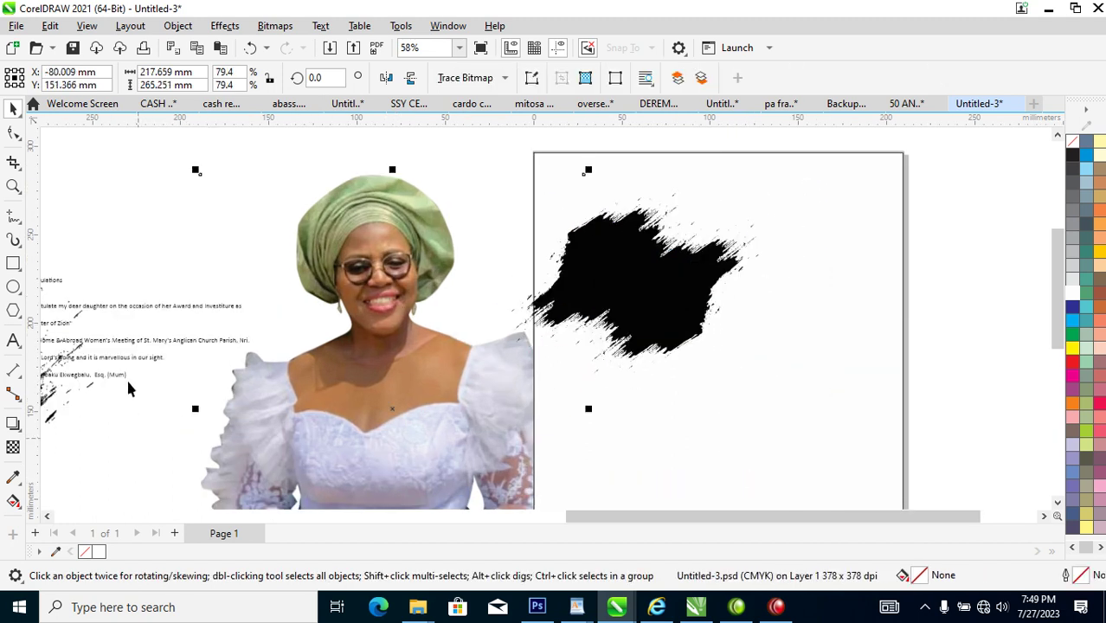
{"action": "left_click", "coordinate": [13, 477]}
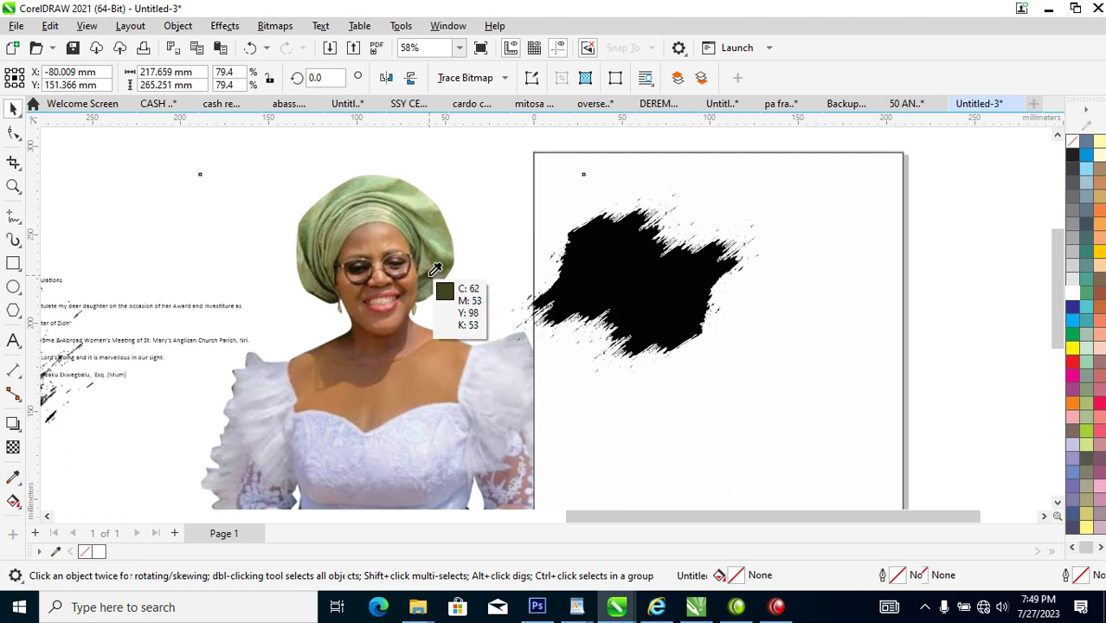
{"action": "left_click", "coordinate": [436, 269]}
{"action": "left_click", "coordinate": [644, 261]}
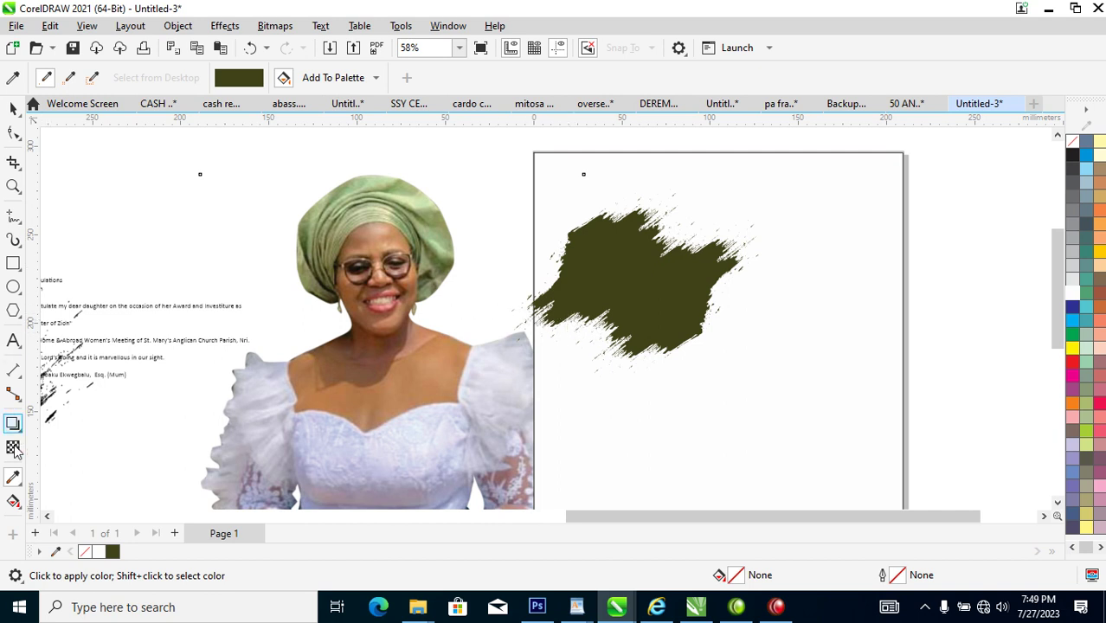
Step: Lighten the brush curve's olive fill five steps toward a pale tint
{"action": "key", "text": "space"}
{"action": "left_click", "coordinate": [684, 302]}
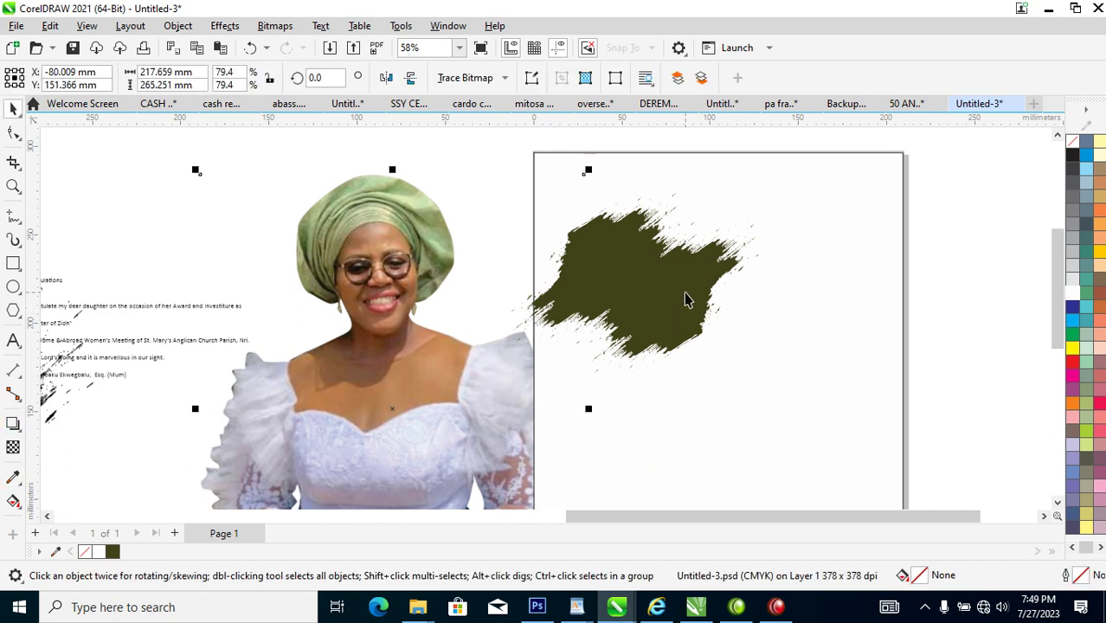
{"action": "key", "text": "Tab"}
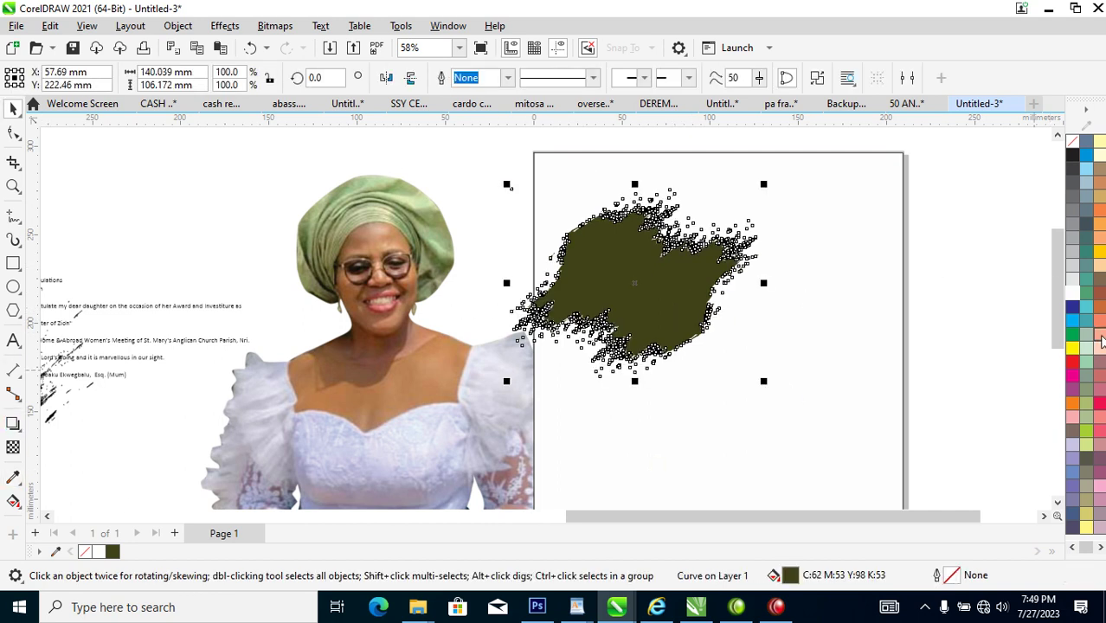
{"action": "left_click", "coordinate": [1072, 297], "text": "ctrl"}
{"action": "left_click", "coordinate": [1071, 297], "text": "ctrl"}
{"action": "left_click", "coordinate": [1072, 297], "text": "ctrl"}
{"action": "left_click", "coordinate": [1072, 297], "text": "ctrl"}
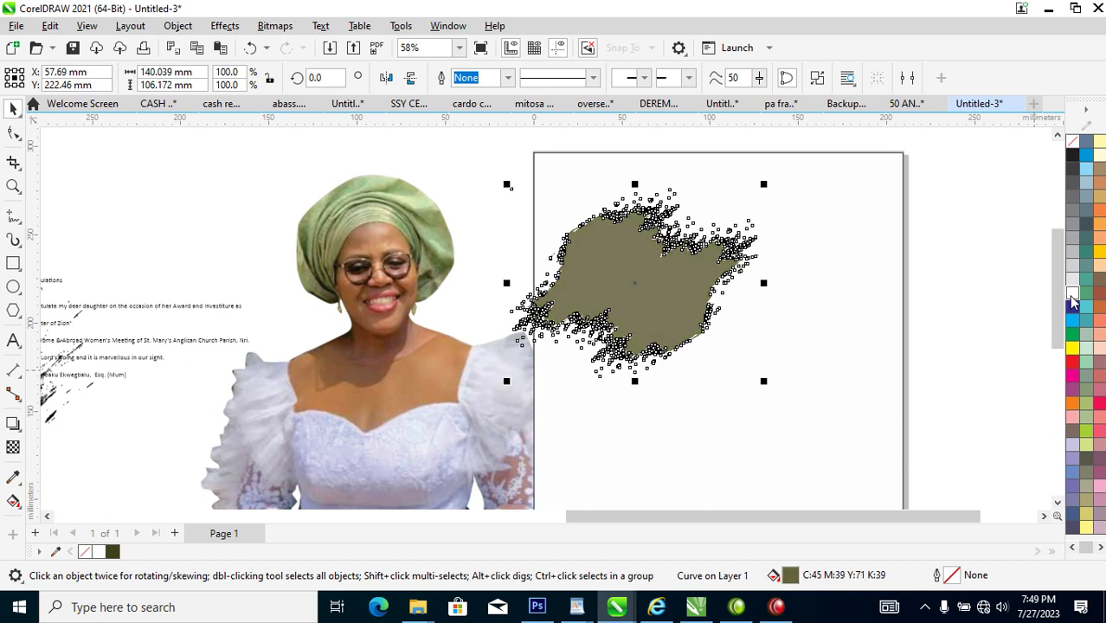
{"action": "left_click", "coordinate": [1072, 297], "text": "ctrl"}
{"action": "left_click", "coordinate": [1072, 297], "text": "ctrl"}
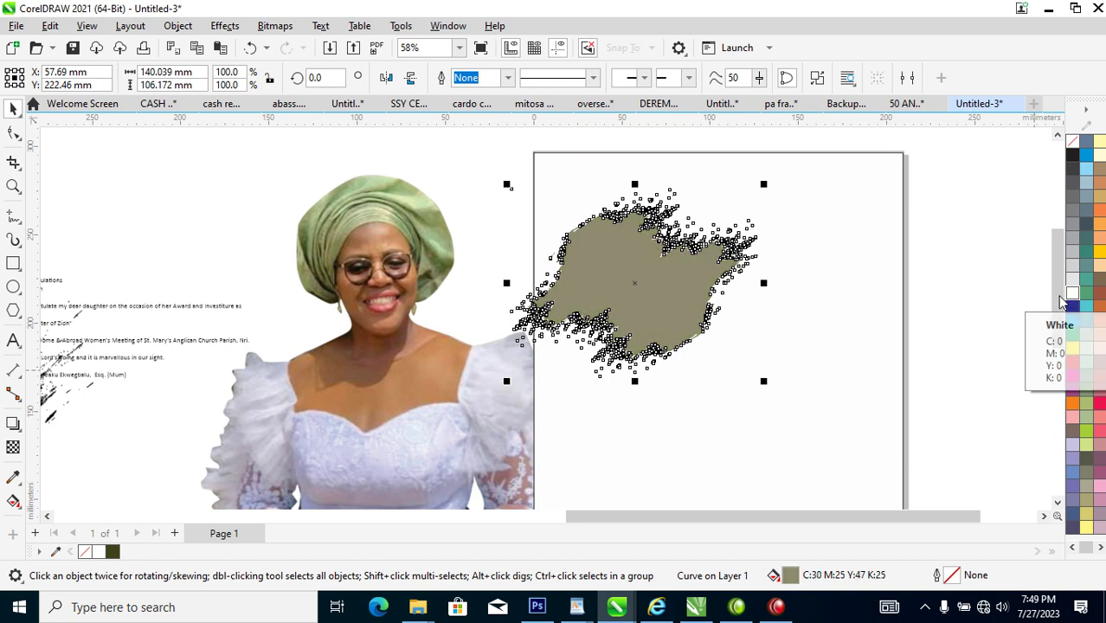
Step: Refill the brush curve with the headwrap's light green (C:44 M:21 Y:62 K:1) and shift it left
{"action": "left_click", "coordinate": [13, 477]}
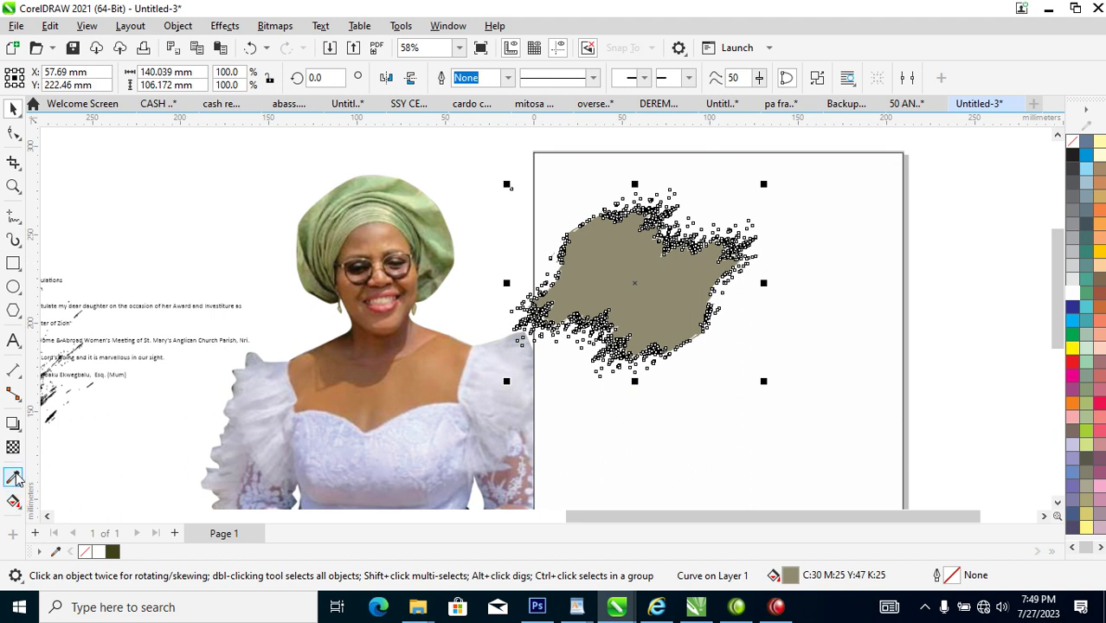
{"action": "left_click", "coordinate": [437, 239]}
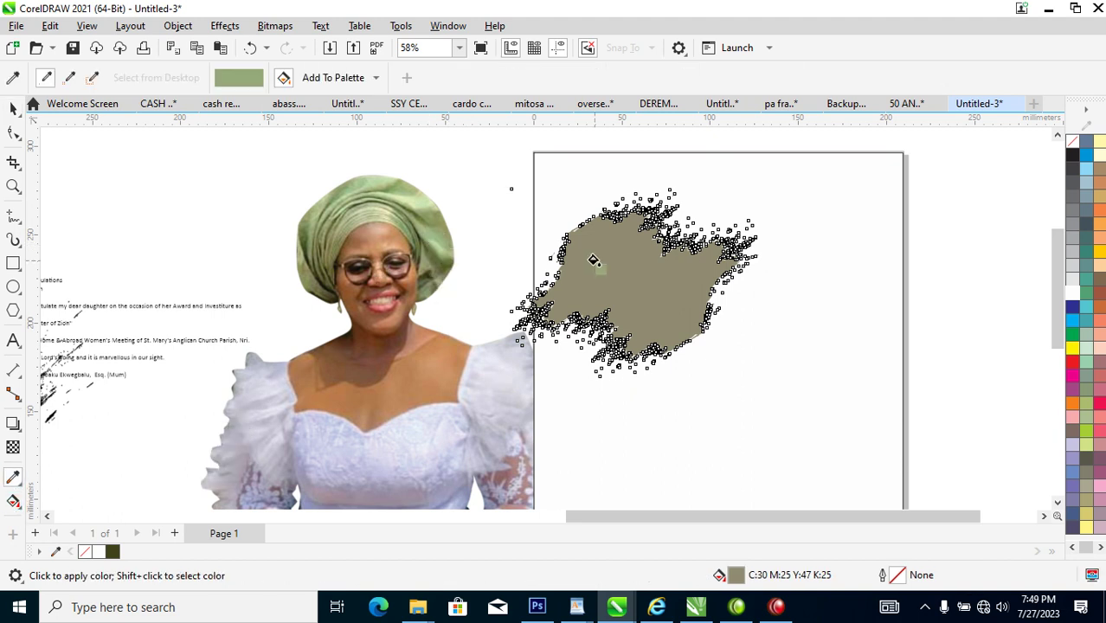
{"action": "left_click", "coordinate": [590, 262]}
{"action": "key", "text": "space"}
{"action": "mouse_move", "coordinate": [679, 285]}
{"action": "left_mouse_down"}
{"action": "mouse_move", "coordinate": [578, 297]}
{"action": "mouse_move", "coordinate": [665, 291]}
{"action": "left_mouse_up"}
Step: Convert the portrait photo to a 300 dpi bitmap
{"action": "left_click", "coordinate": [413, 377]}
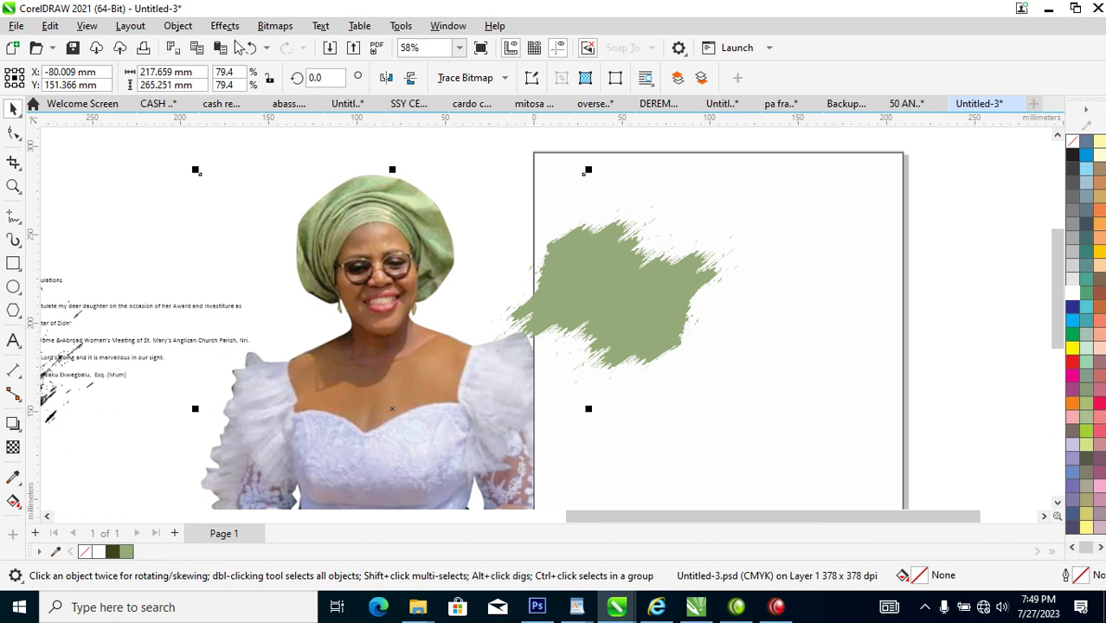
{"action": "left_click", "coordinate": [275, 26]}
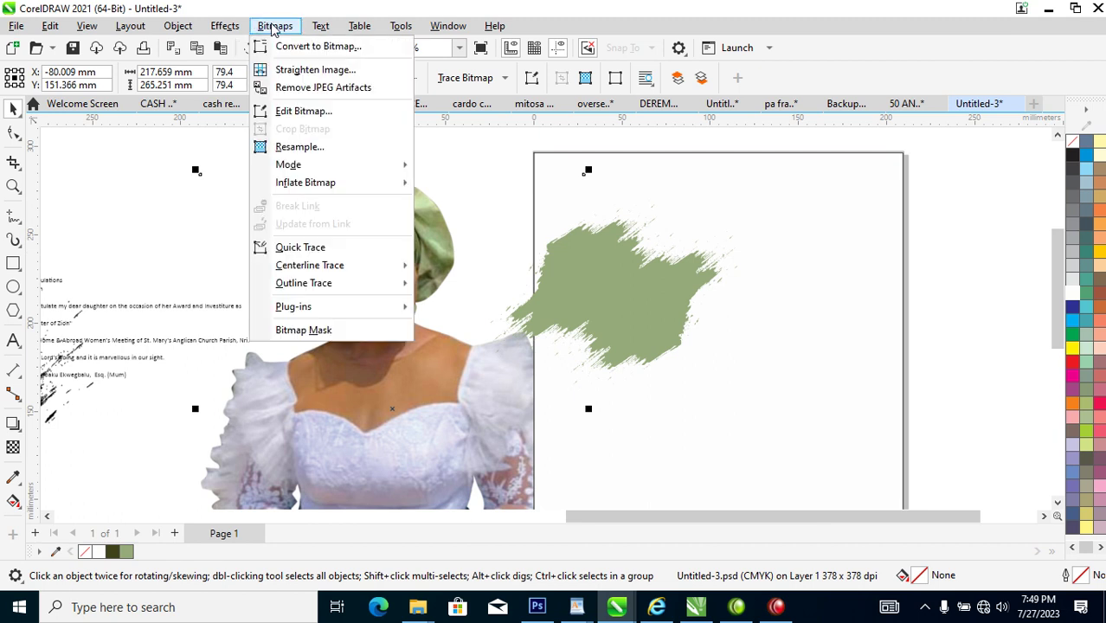
{"action": "left_click", "coordinate": [323, 48]}
{"action": "left_click", "coordinate": [588, 390]}
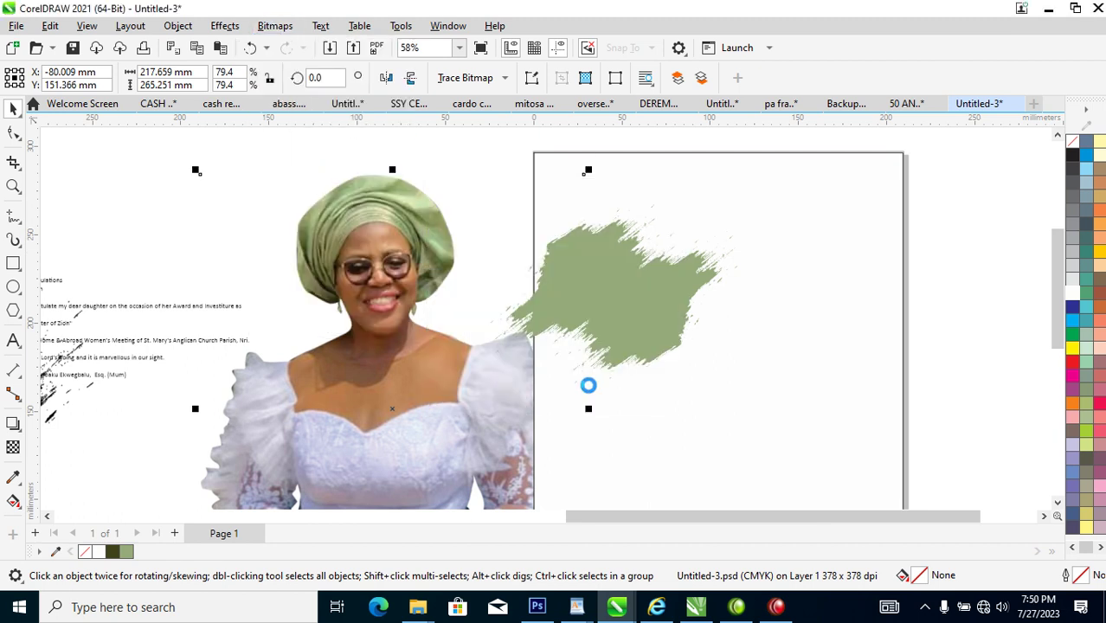
Step: PowerClip the portrait inside the green brush shape, then shrink and position it within the stroke
{"action": "right_click", "coordinate": [603, 306]}
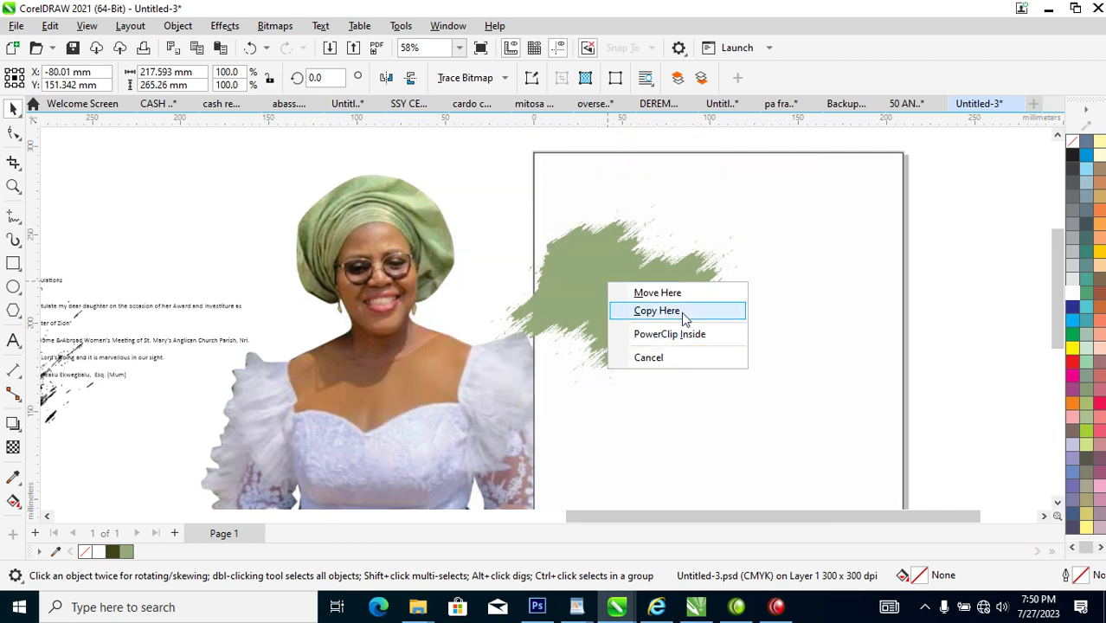
{"action": "left_click", "coordinate": [684, 335]}
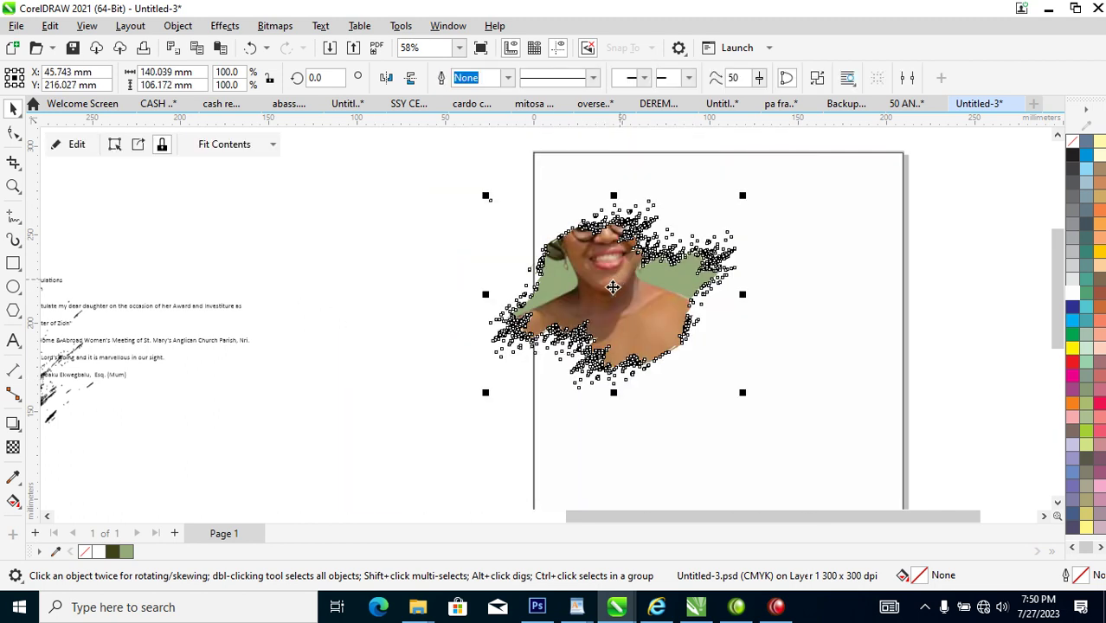
{"action": "left_click", "coordinate": [657, 276], "text": "ctrl"}
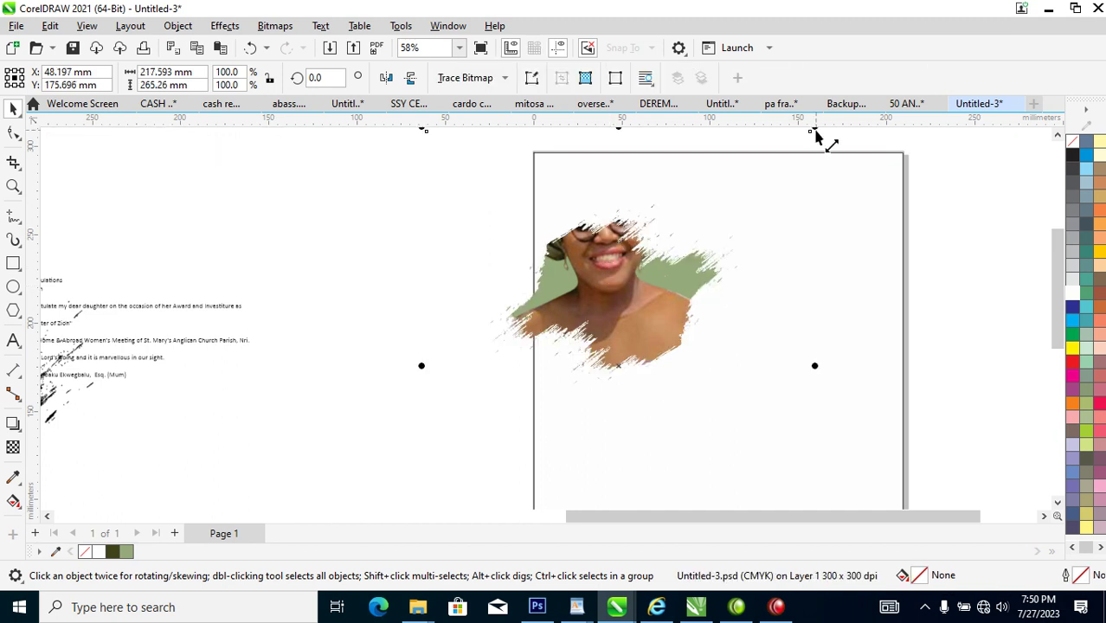
{"action": "left_click_drag", "start_coordinate": [815, 134], "coordinate": [743, 286]}
{"action": "left_click_drag", "start_coordinate": [612, 315], "coordinate": [628, 289]}
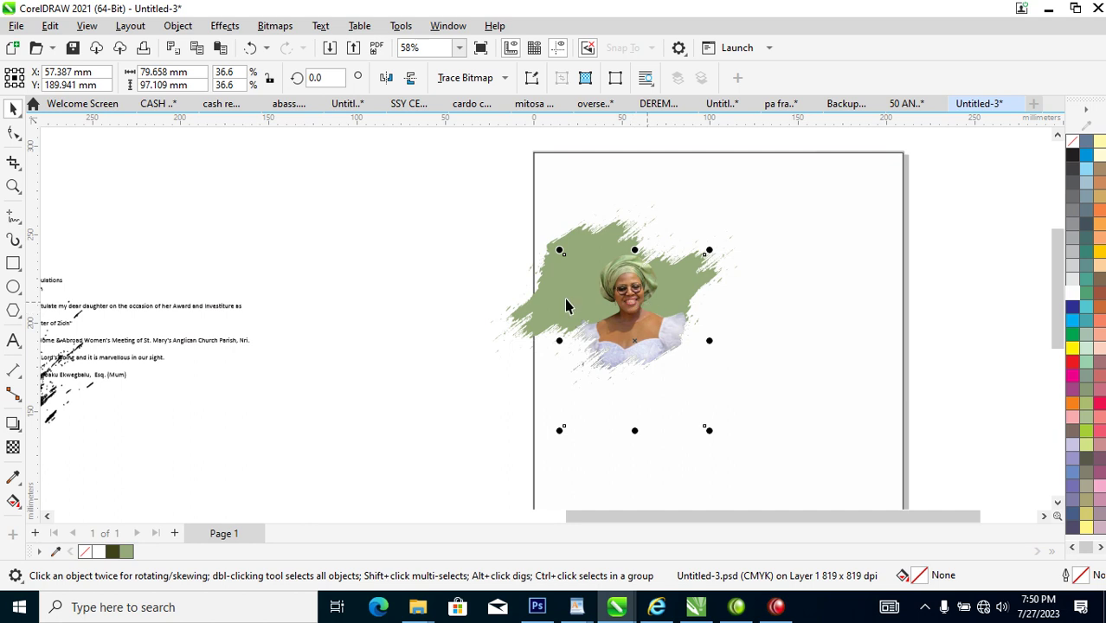
{"action": "left_click", "coordinate": [622, 294]}
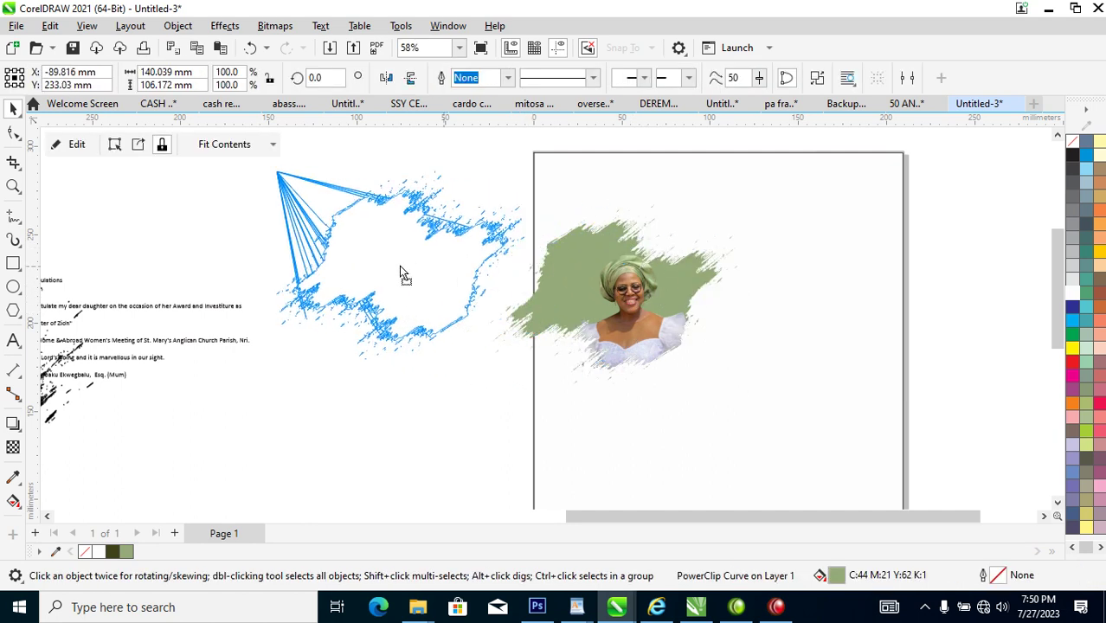
Step: Keep a spare copy of the clipped portrait and PowerClip it inside the page rectangle
{"action": "right_click", "coordinate": [667, 299]}
{"action": "left_click", "coordinate": [678, 300]}
{"action": "left_click_drag", "start_coordinate": [641, 298], "coordinate": [791, 248]}
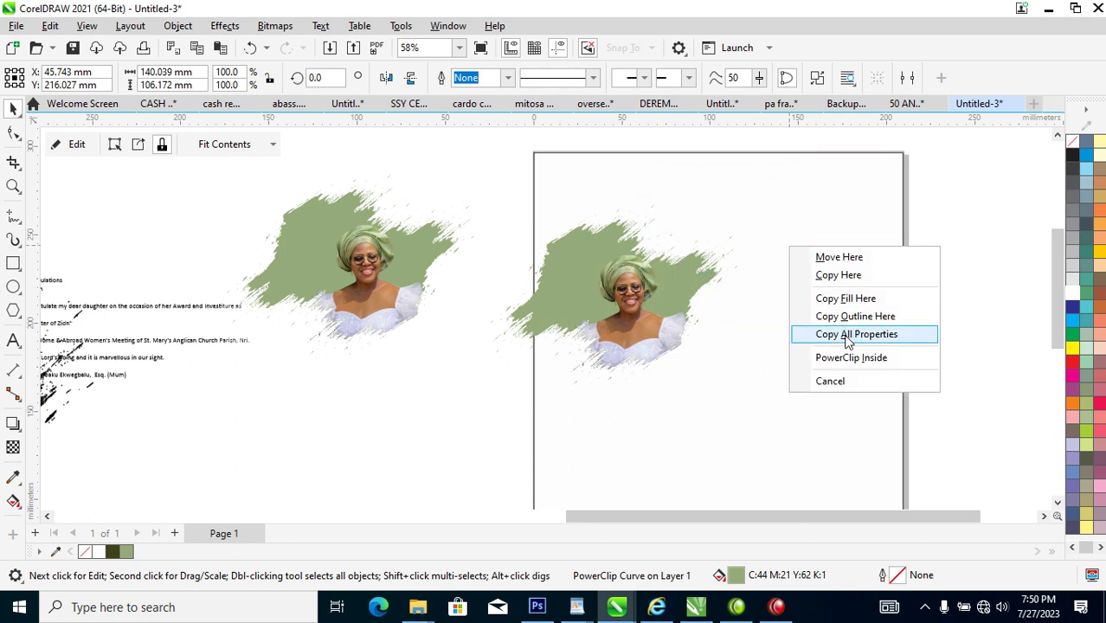
{"action": "left_click", "coordinate": [851, 358]}
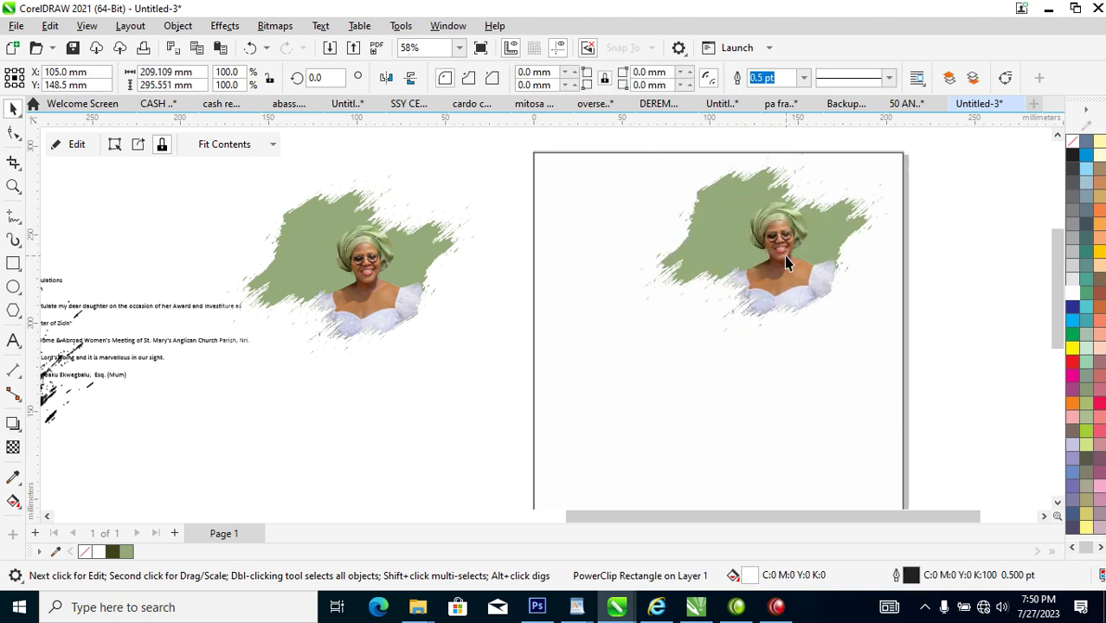
Step: Enlarge the clipped brush shape to 222.4% and position it across the upper page
{"action": "left_click", "coordinate": [704, 306]}
{"action": "left_click_drag", "start_coordinate": [635, 346], "coordinate": [338, 520]}
{"action": "left_click_drag", "start_coordinate": [728, 356], "coordinate": [747, 294]}
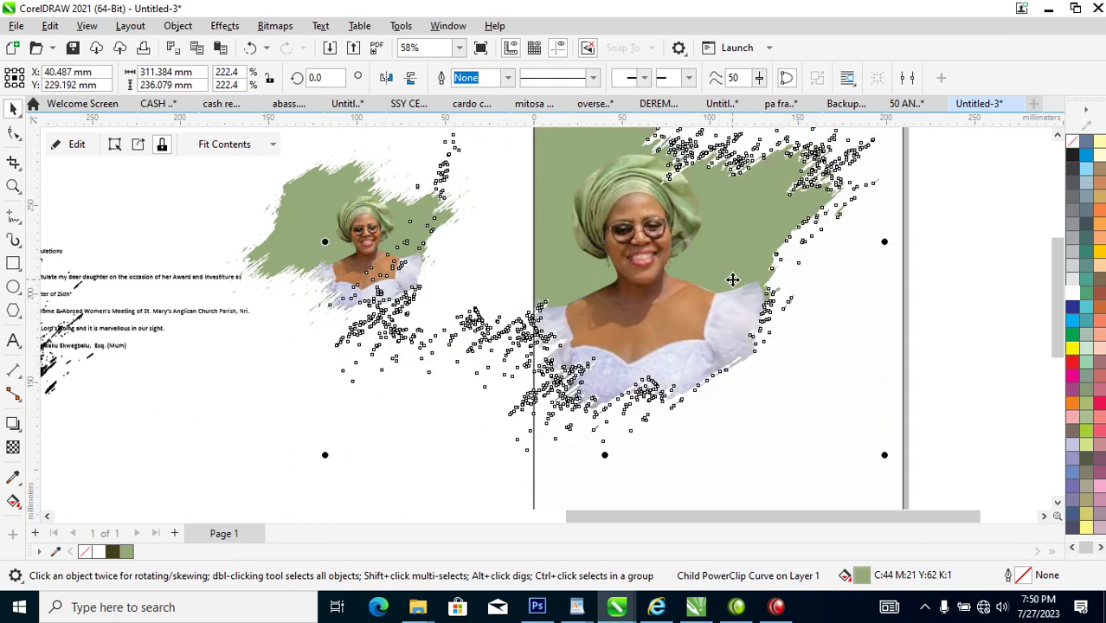
{"action": "key", "text": "F3"}
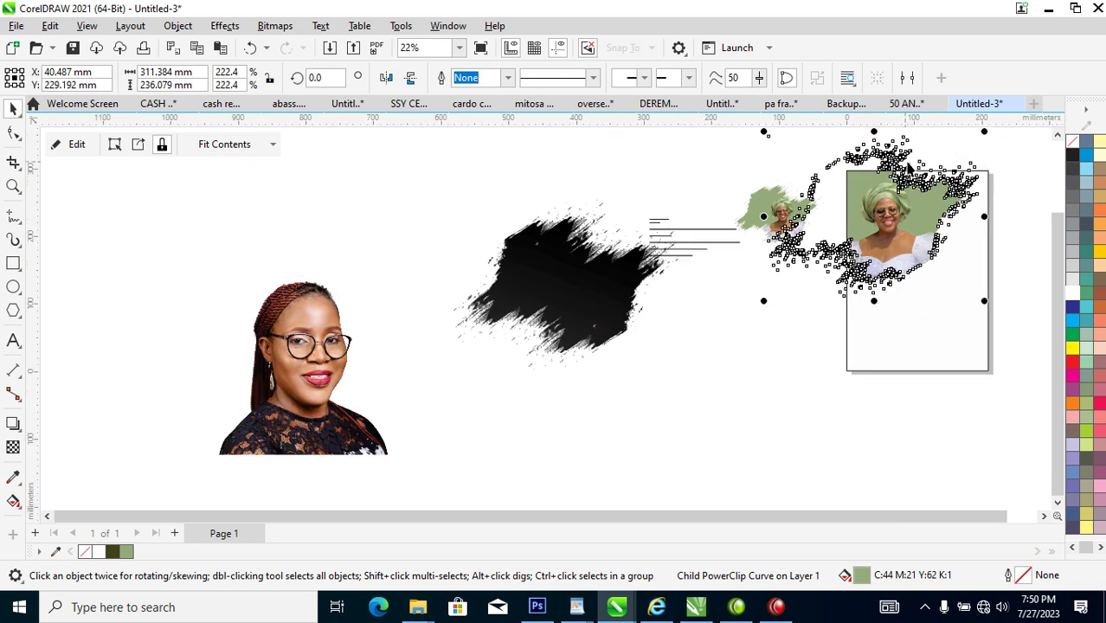
{"action": "key", "text": "z"}
{"action": "left_click", "coordinate": [1007, 385]}
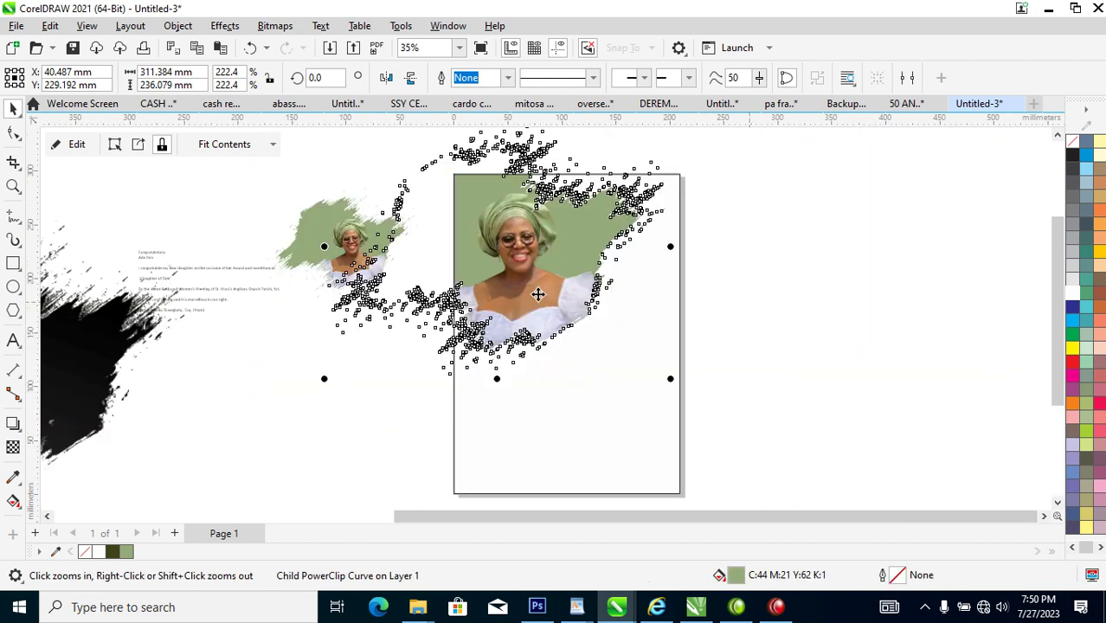
{"action": "left_click_drag", "start_coordinate": [537, 274], "coordinate": [548, 315]}
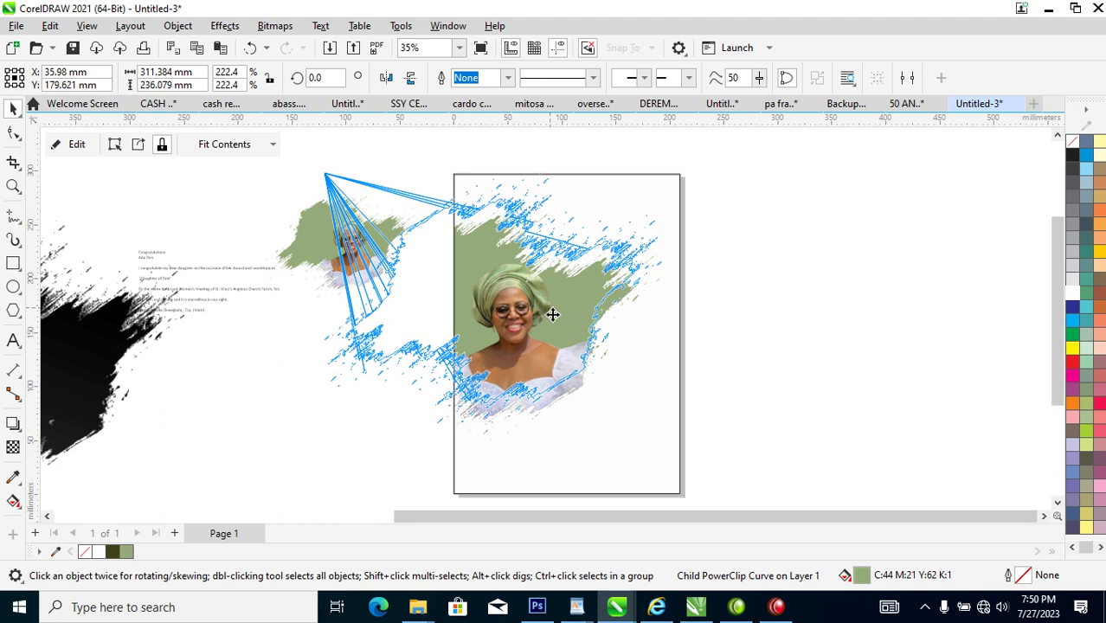
{"action": "left_click", "coordinate": [774, 384]}
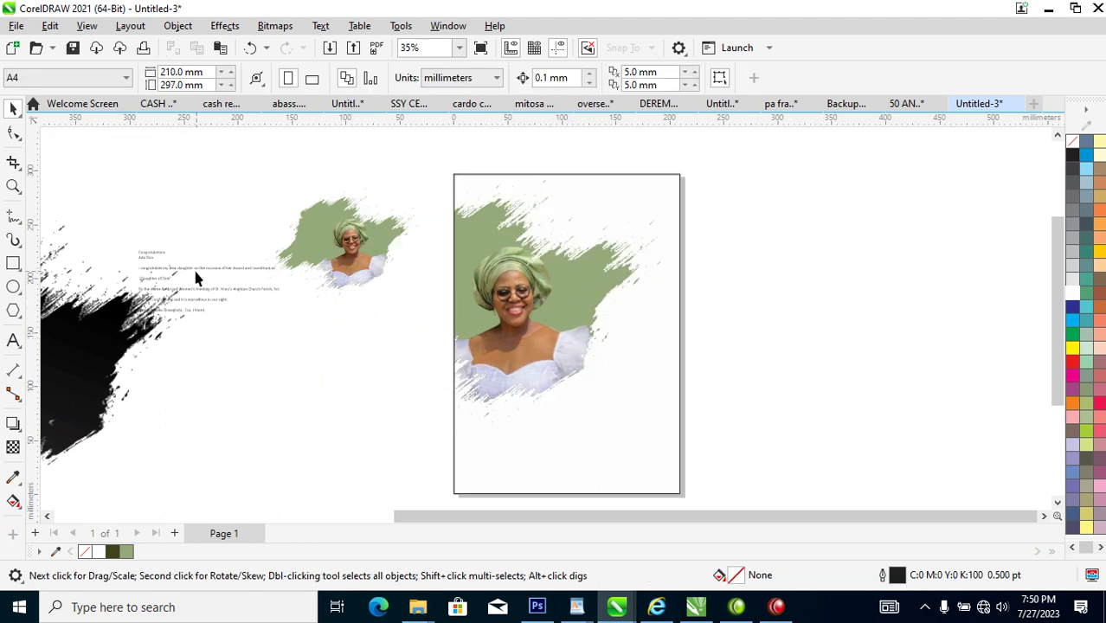
Step: Move the message text block to the right of the page and zoom in on it
{"action": "left_click_drag", "start_coordinate": [196, 268], "coordinate": [803, 231]}
{"action": "key", "text": "z"}
{"action": "left_click_drag", "start_coordinate": [440, 165], "coordinate": [877, 344]}
{"action": "key", "text": "space"}
Step: Set the paragraph in Trajan Pro and select its Congratulations and Ada Zion lines
{"action": "left_click", "coordinate": [782, 227]}
{"action": "double_click", "coordinate": [782, 227]}
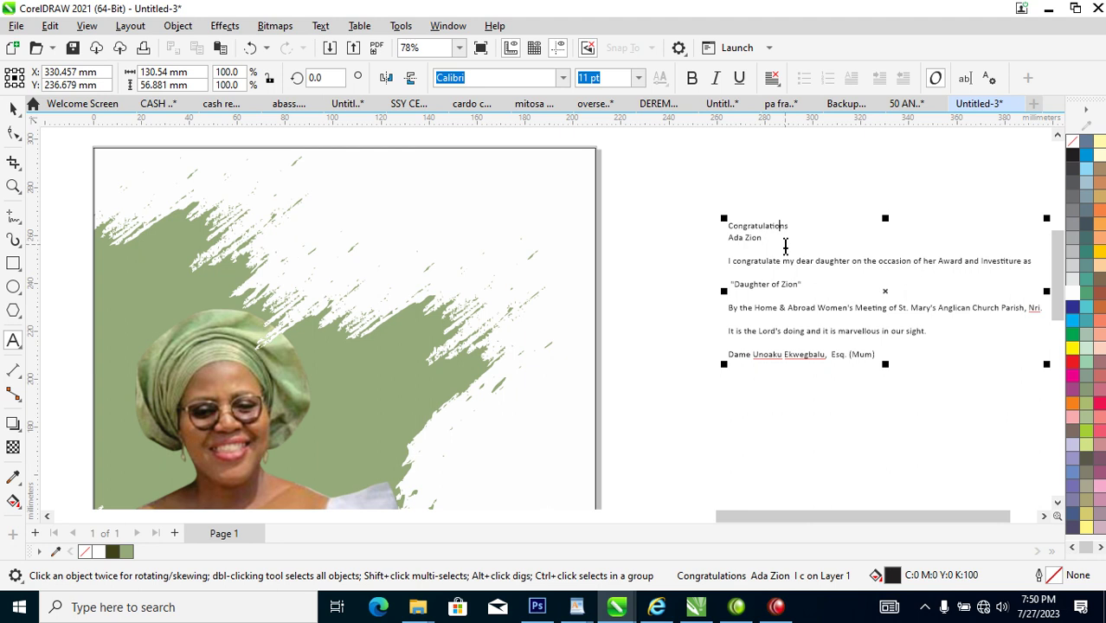
{"action": "left_click_drag", "start_coordinate": [762, 238], "coordinate": [719, 222]}
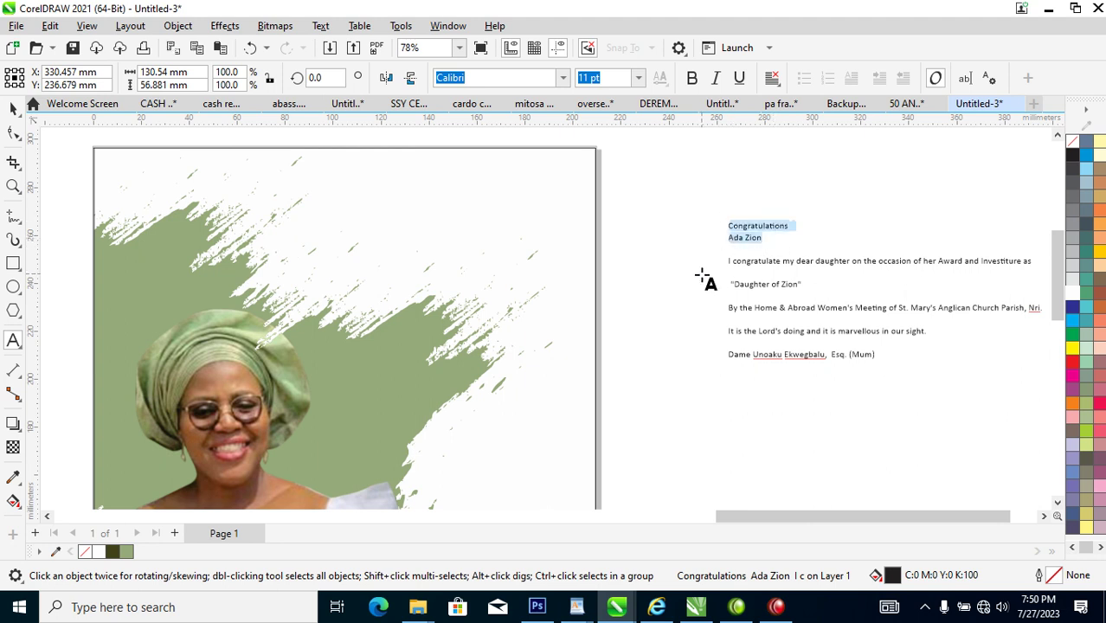
{"action": "key", "text": "ctrl+space"}
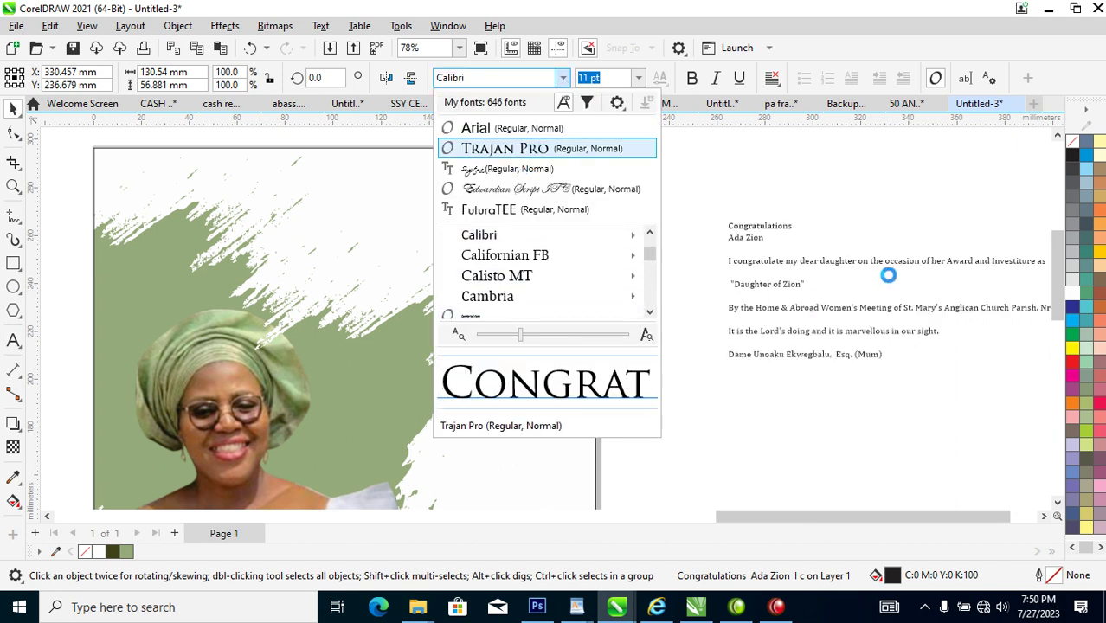
{"action": "key", "text": "Return"}
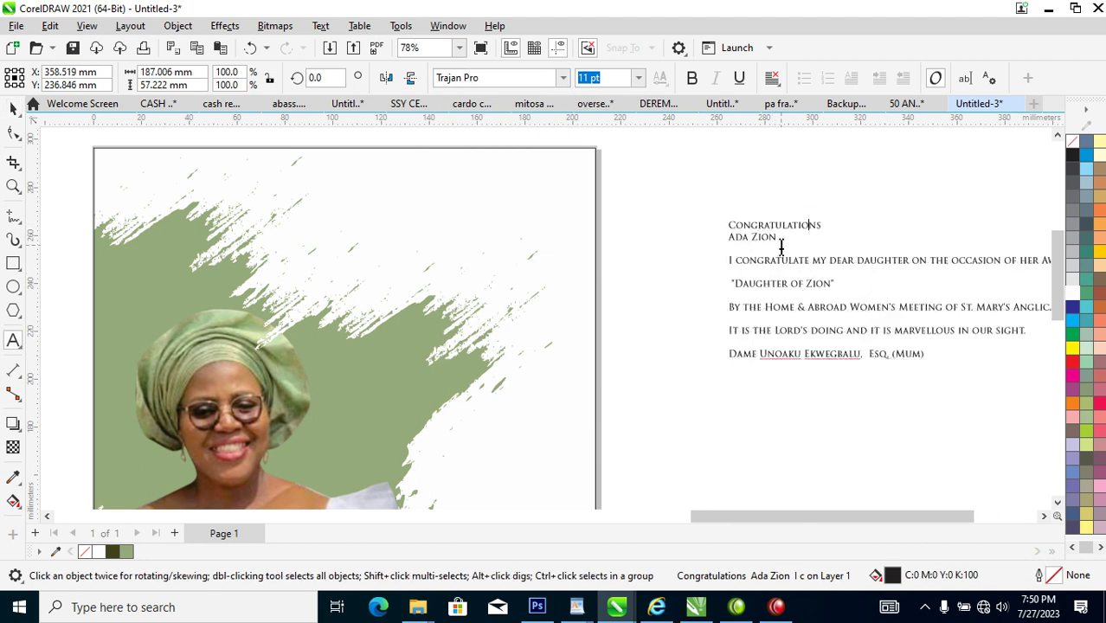
{"action": "double_click", "coordinate": [779, 240]}
{"action": "left_click_drag", "start_coordinate": [780, 240], "coordinate": [716, 215]}
{"action": "key", "text": "ctrl+c"}
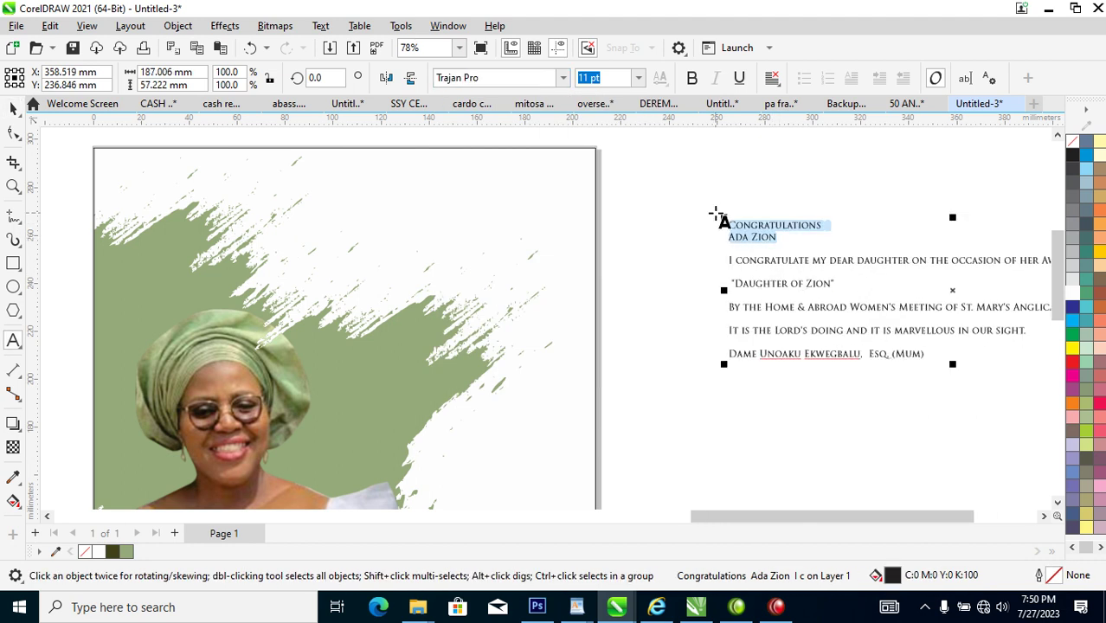
{"action": "key", "text": "Delete"}
{"action": "left_click", "coordinate": [425, 207]}
{"action": "key", "text": "ctrl+v"}
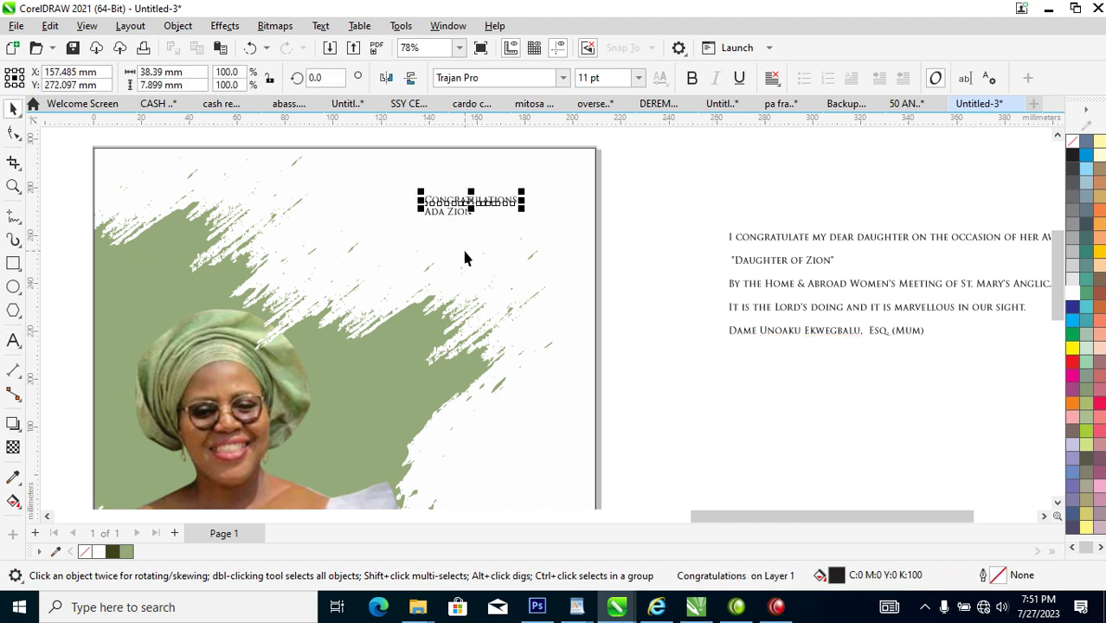
{"action": "key", "text": "ctrl+k"}
{"action": "left_click_drag", "start_coordinate": [460, 235], "coordinate": [464, 240]}
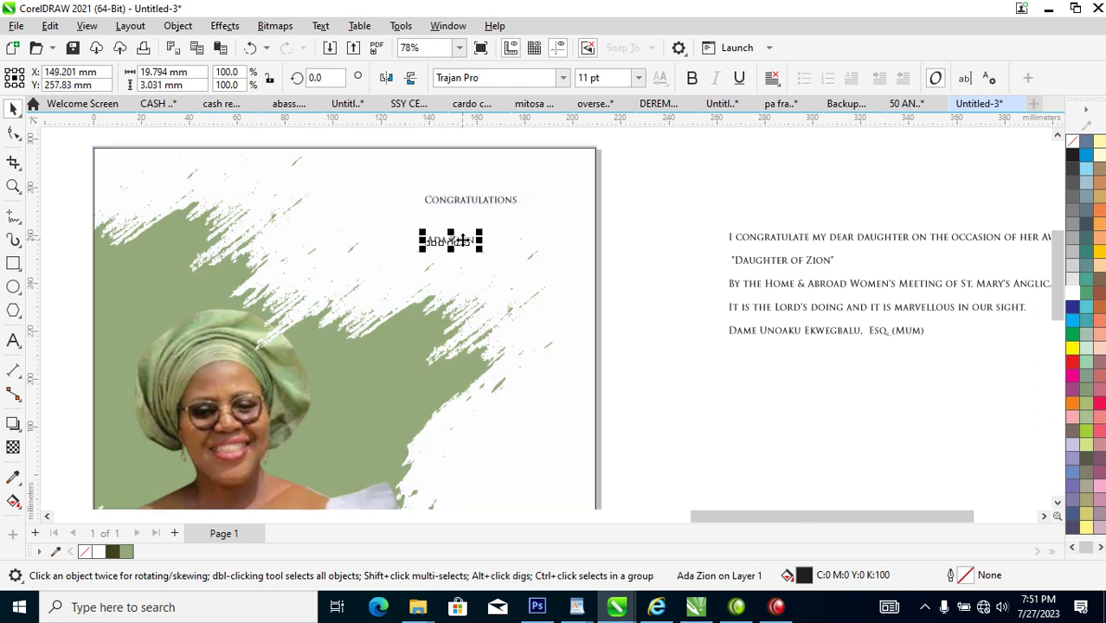
Step: Set Congratulations in Scriptina, enlarge it about 3.5 times and move it to the top
{"action": "left_click", "coordinate": [509, 203]}
{"action": "left_click", "coordinate": [562, 78]}
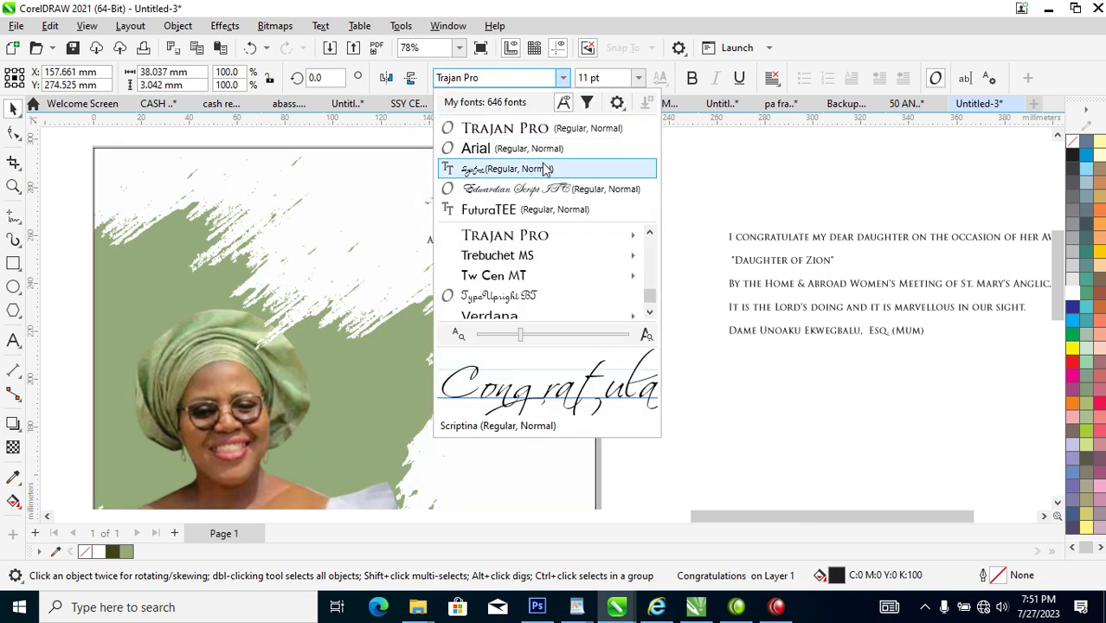
{"action": "left_click", "coordinate": [546, 169]}
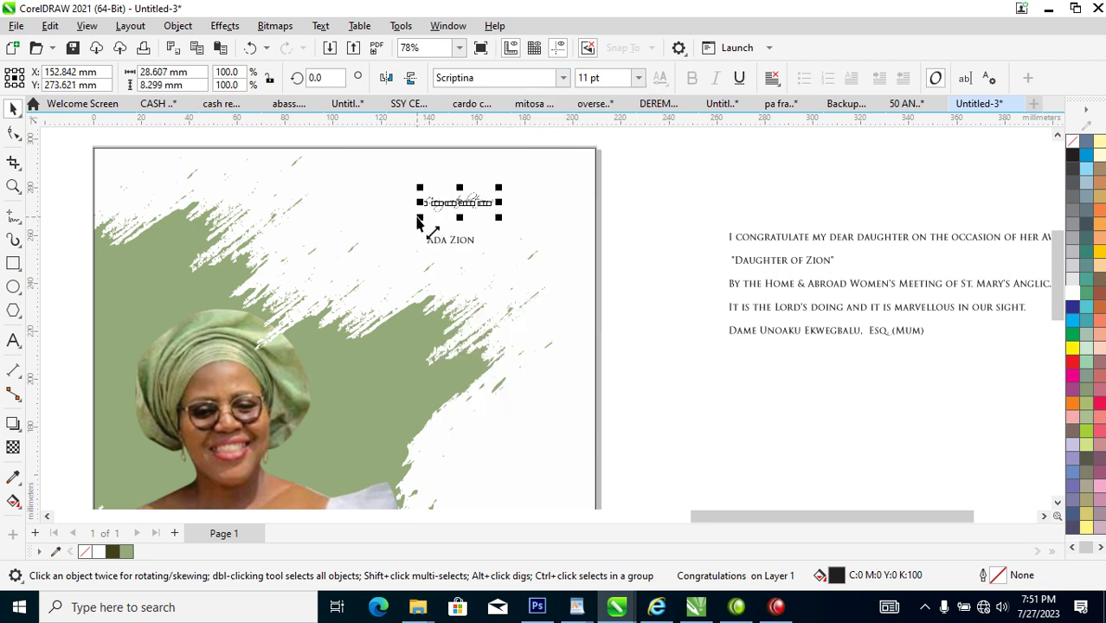
{"action": "left_click_drag", "start_coordinate": [421, 216], "coordinate": [254, 335]}
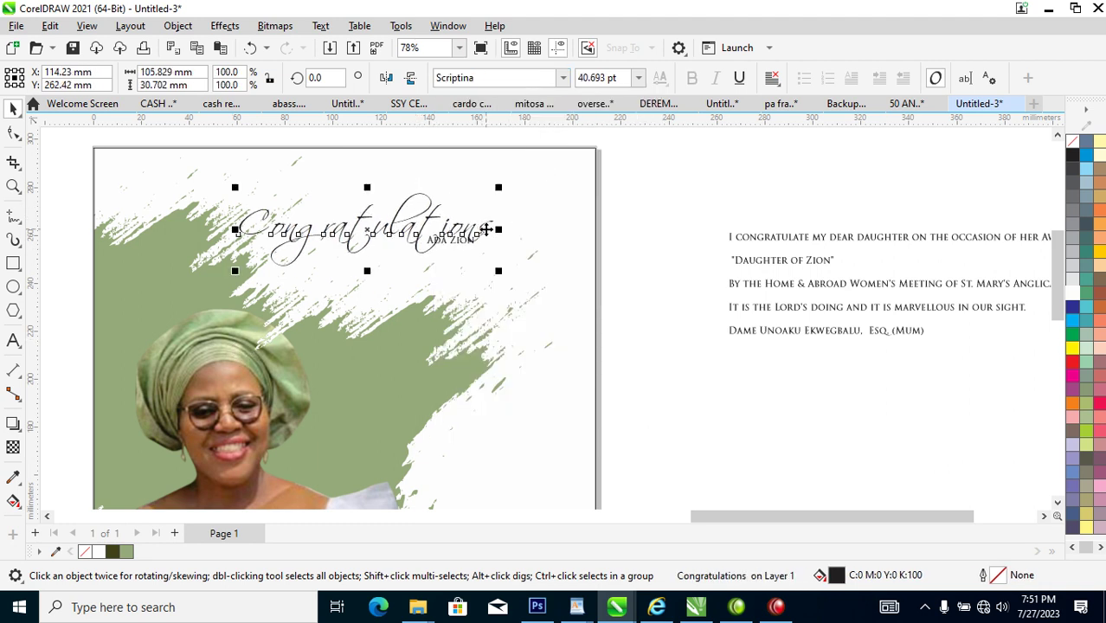
{"action": "left_click_drag", "start_coordinate": [488, 228], "coordinate": [528, 213]}
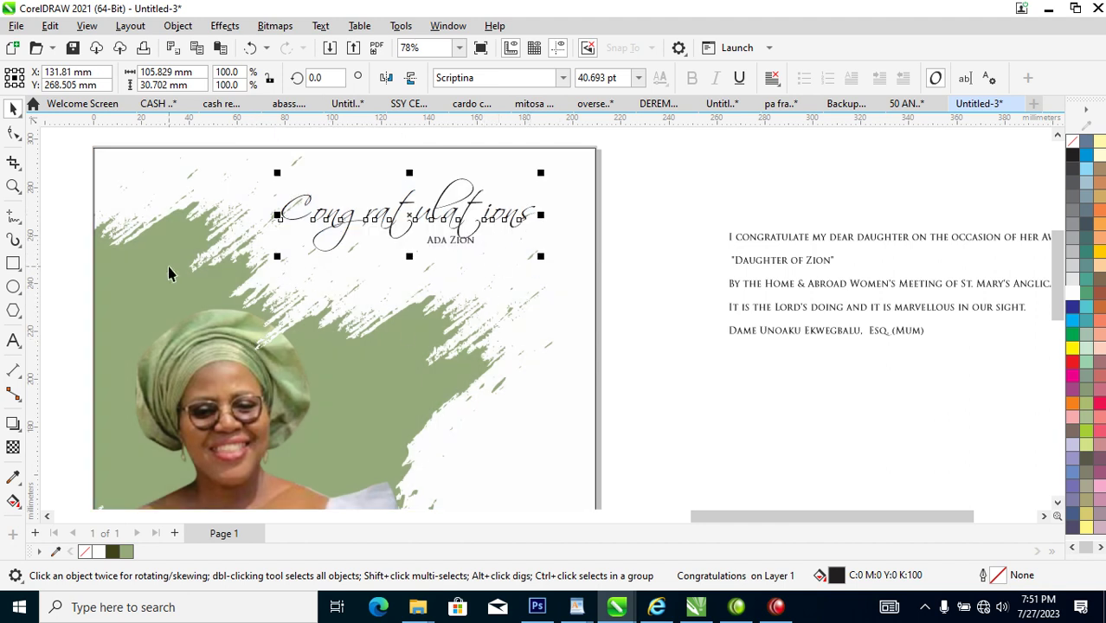
Step: Give Congratulations a sage green outline and sage green fill
{"action": "right_click", "coordinate": [127, 553]}
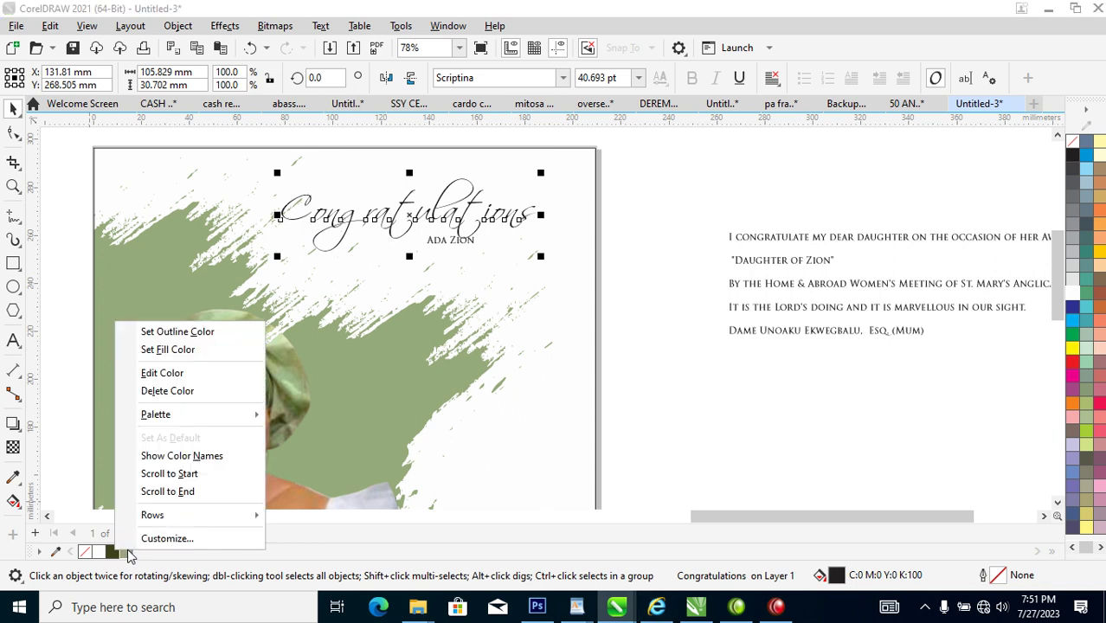
{"action": "left_click", "coordinate": [204, 333]}
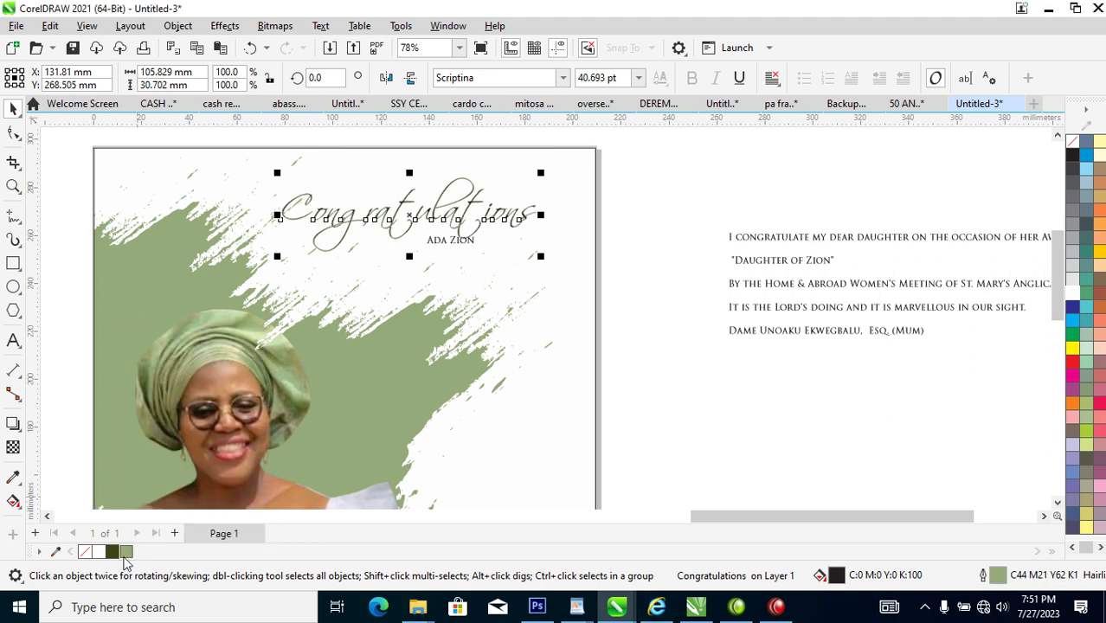
{"action": "left_click", "coordinate": [127, 554]}
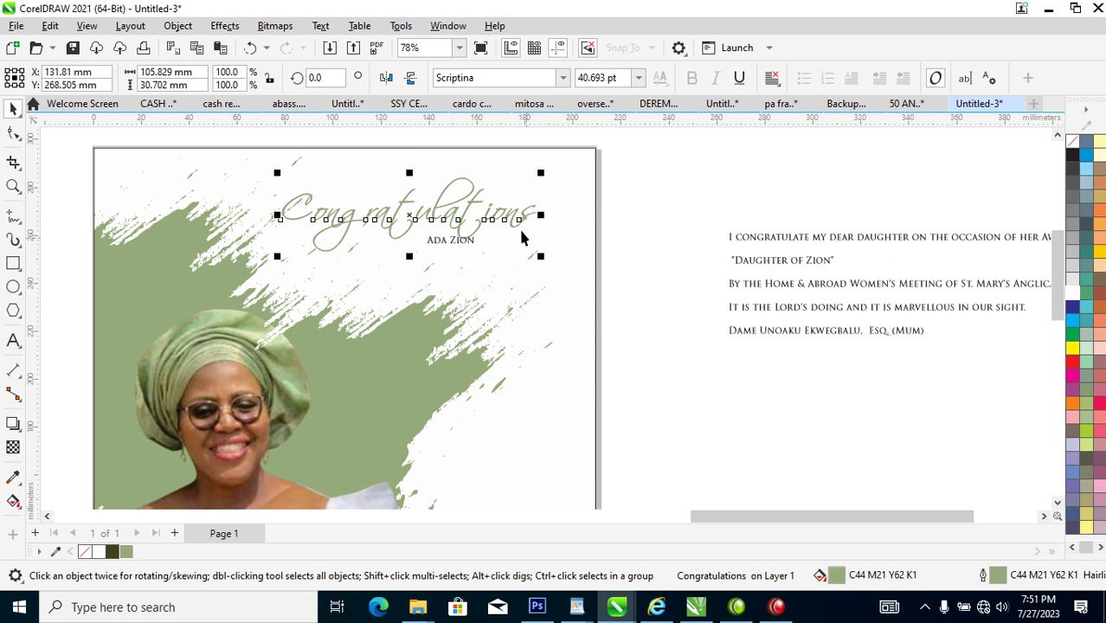
Step: Set the Congratulations outline width to 2 pt and reposition Ada Zion beneath it
{"action": "key", "text": "F12"}
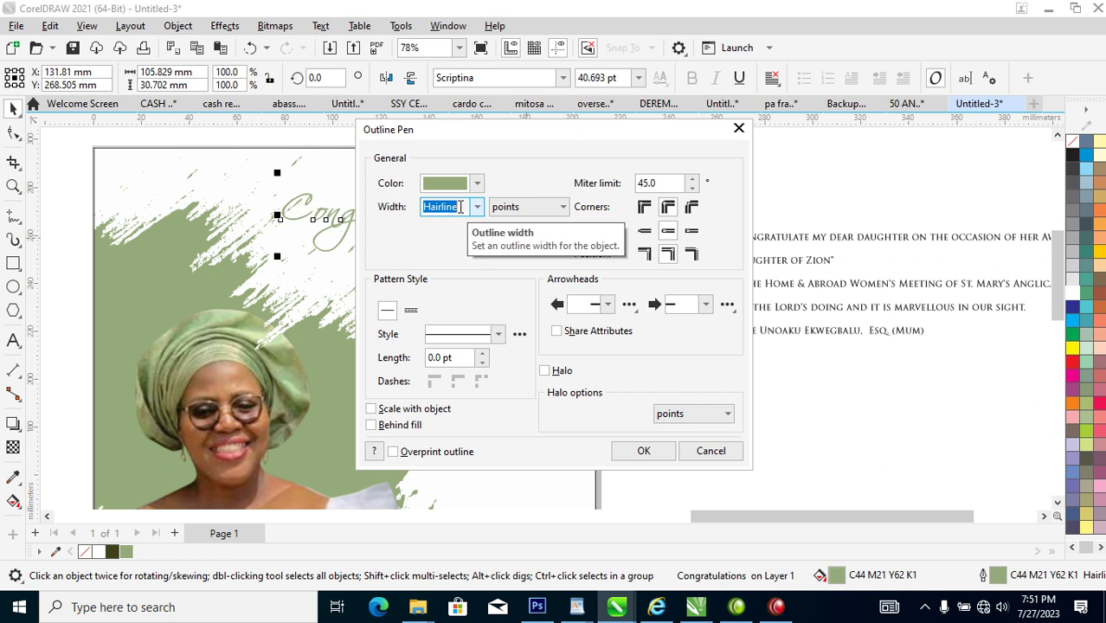
{"action": "type", "text": "4"}
{"action": "key", "text": "Return"}
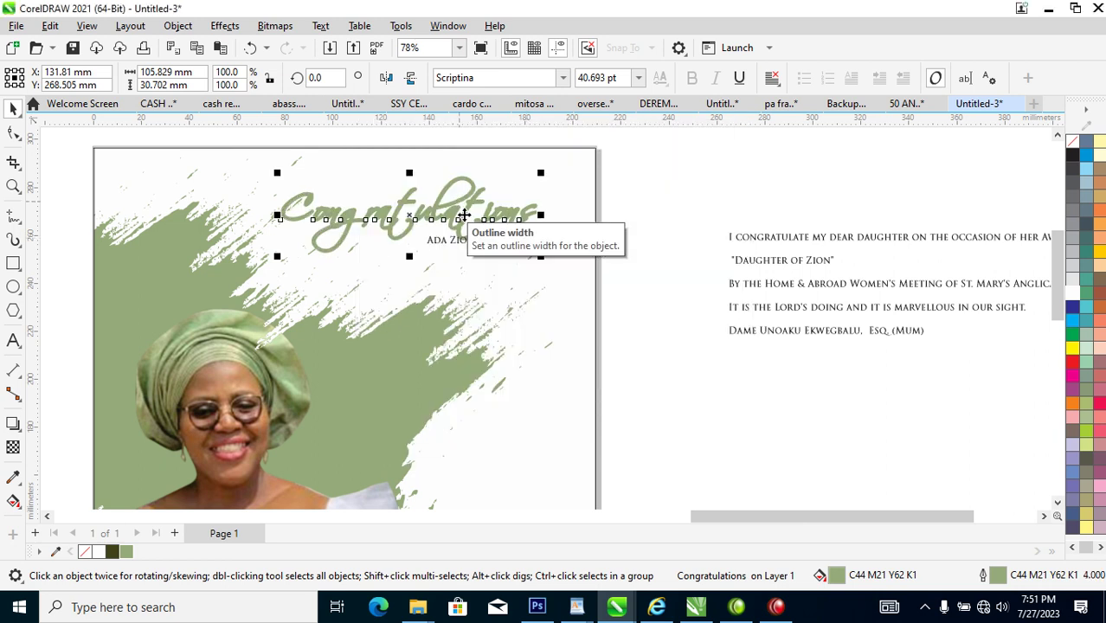
{"action": "key", "text": "F12"}
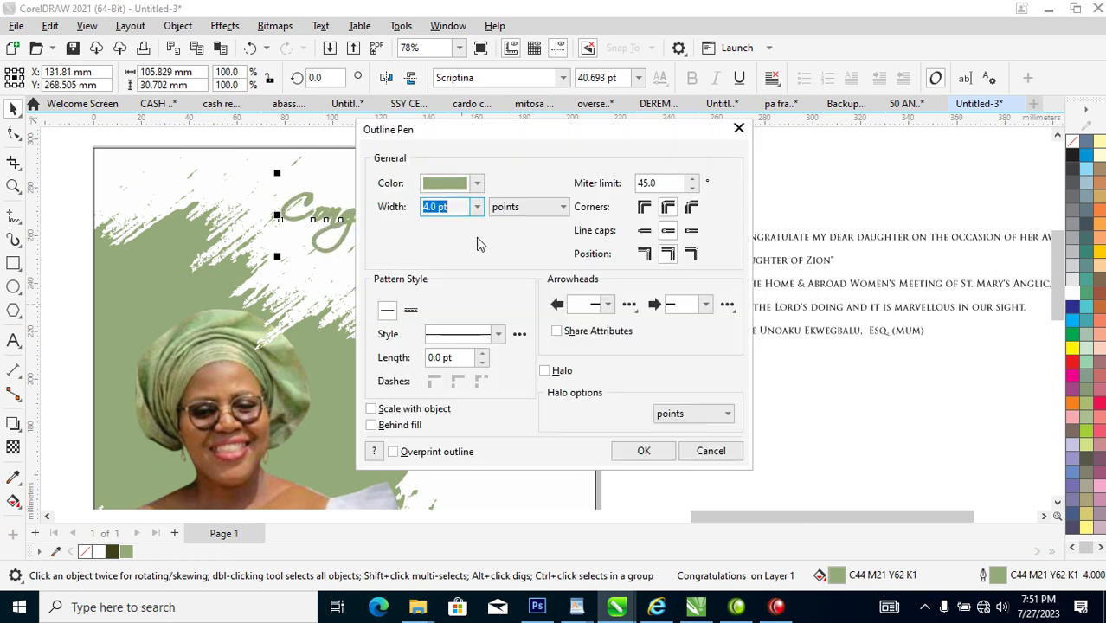
{"action": "type", "text": "2"}
{"action": "key", "text": "Return"}
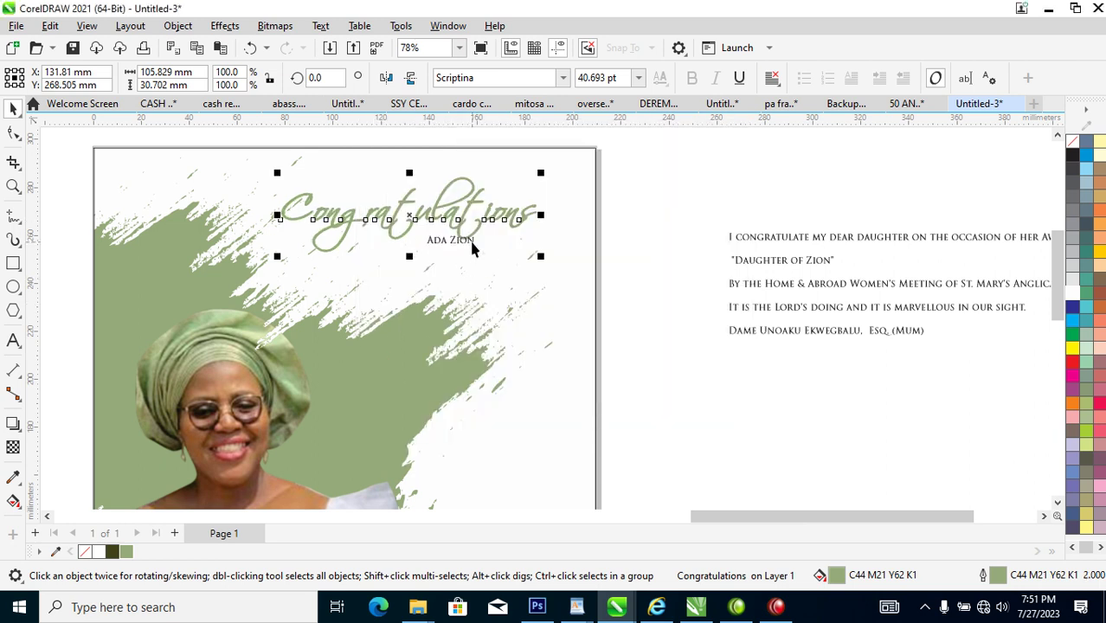
{"action": "left_click_drag", "start_coordinate": [472, 249], "coordinate": [541, 279]}
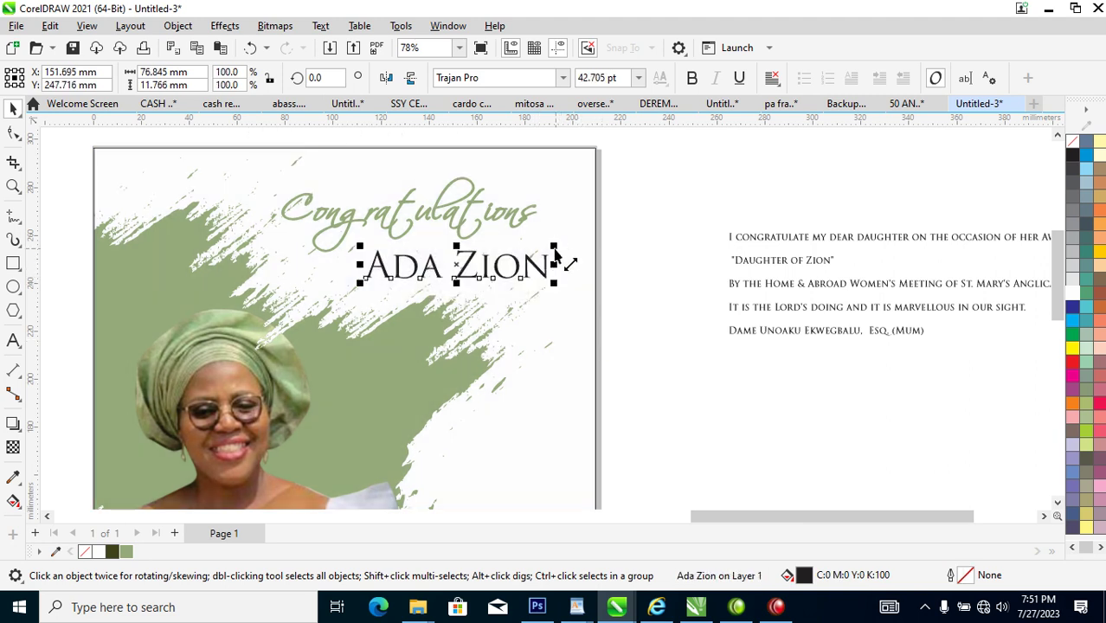
{"action": "left_click", "coordinate": [692, 78]}
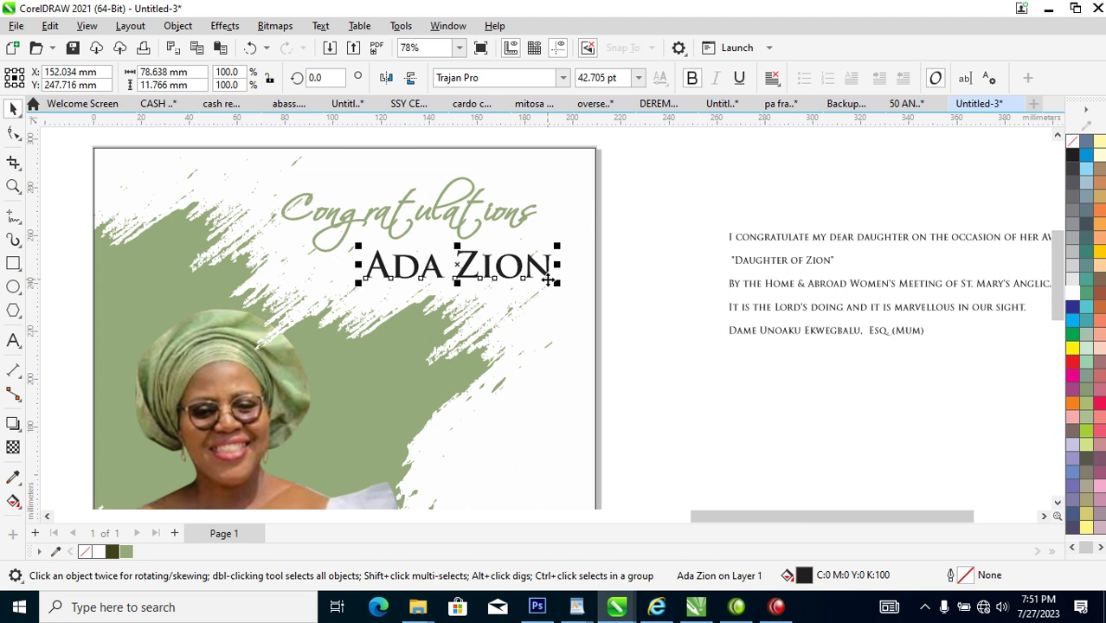
{"action": "mouse_move", "coordinate": [548, 270]}
{"action": "left_mouse_down"}
{"action": "mouse_move", "coordinate": [539, 284]}
{"action": "mouse_move", "coordinate": [528, 272]}
{"action": "left_mouse_up"}
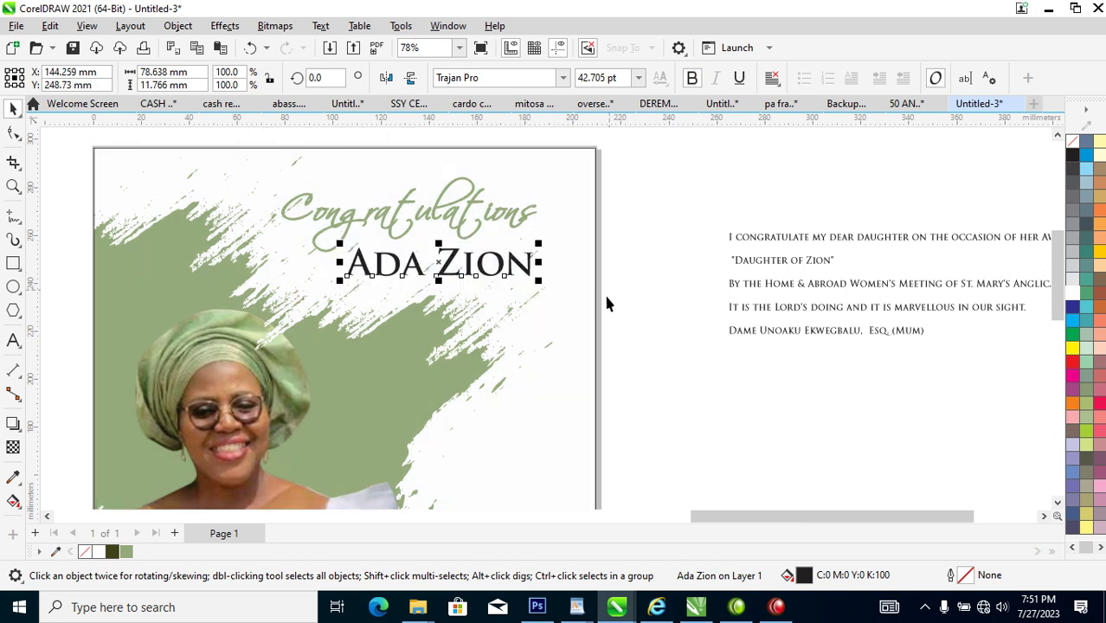
{"action": "scroll", "coordinate": [600, 309], "scroll_direction": "down", "scroll_amount": 3}
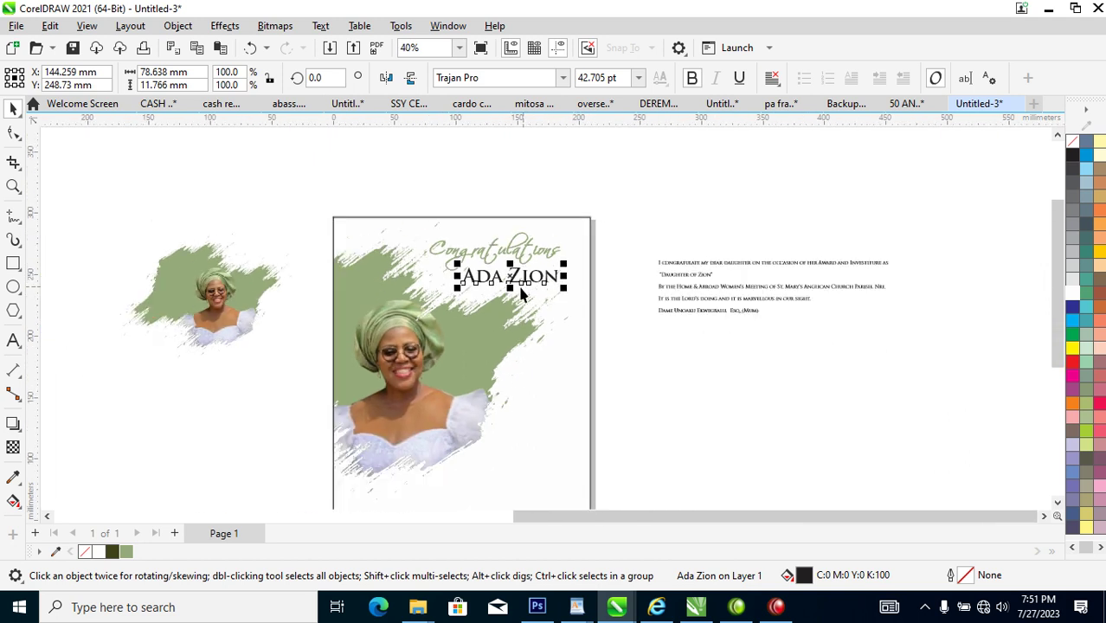
{"action": "left_click_drag", "start_coordinate": [313, 181], "coordinate": [792, 523]}
{"action": "left_click_drag", "start_coordinate": [316, 170], "coordinate": [958, 366]}
{"action": "left_click_drag", "start_coordinate": [431, 227], "coordinate": [418, 205]}
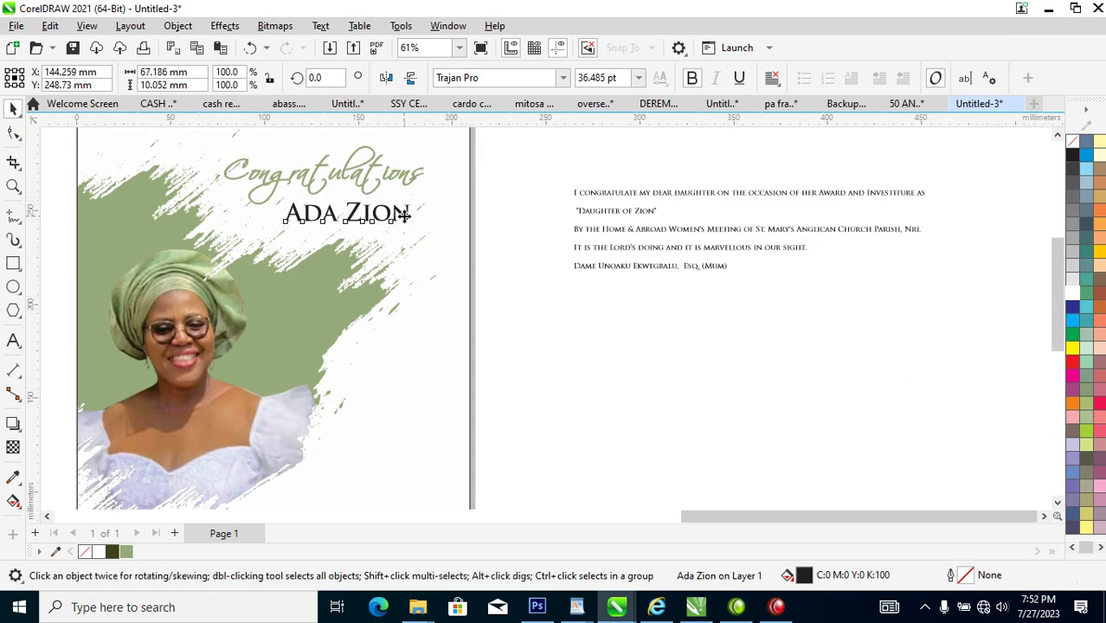
{"action": "key", "text": "F8"}
{"action": "triple_click", "coordinate": [403, 216]}
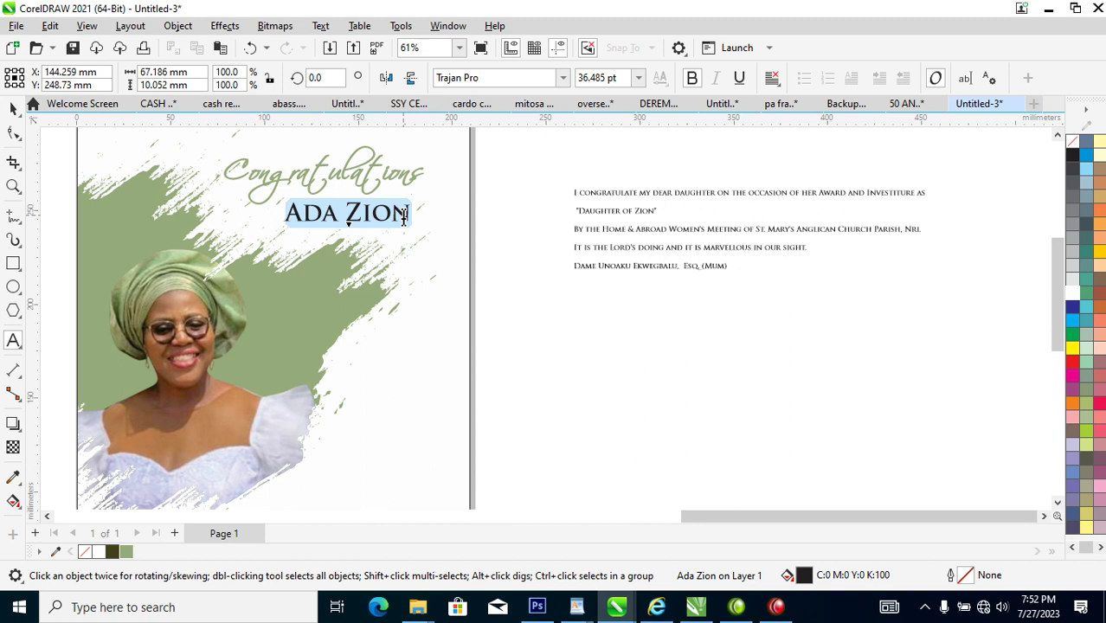
{"action": "key", "text": "shift+F3"}
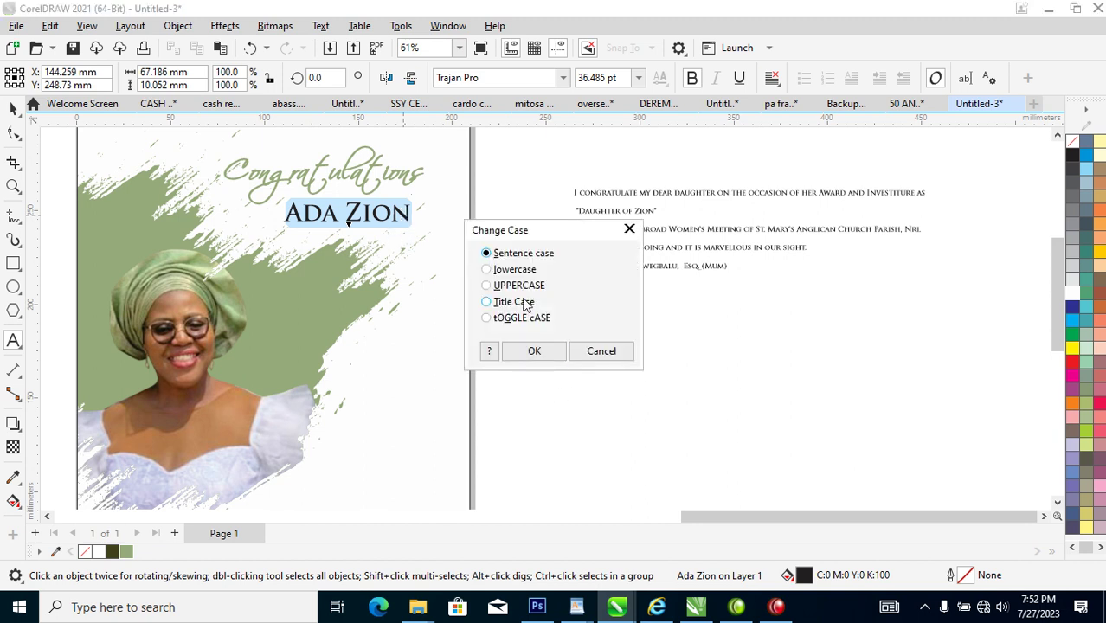
{"action": "left_click", "coordinate": [523, 286]}
{"action": "left_click", "coordinate": [535, 351]}
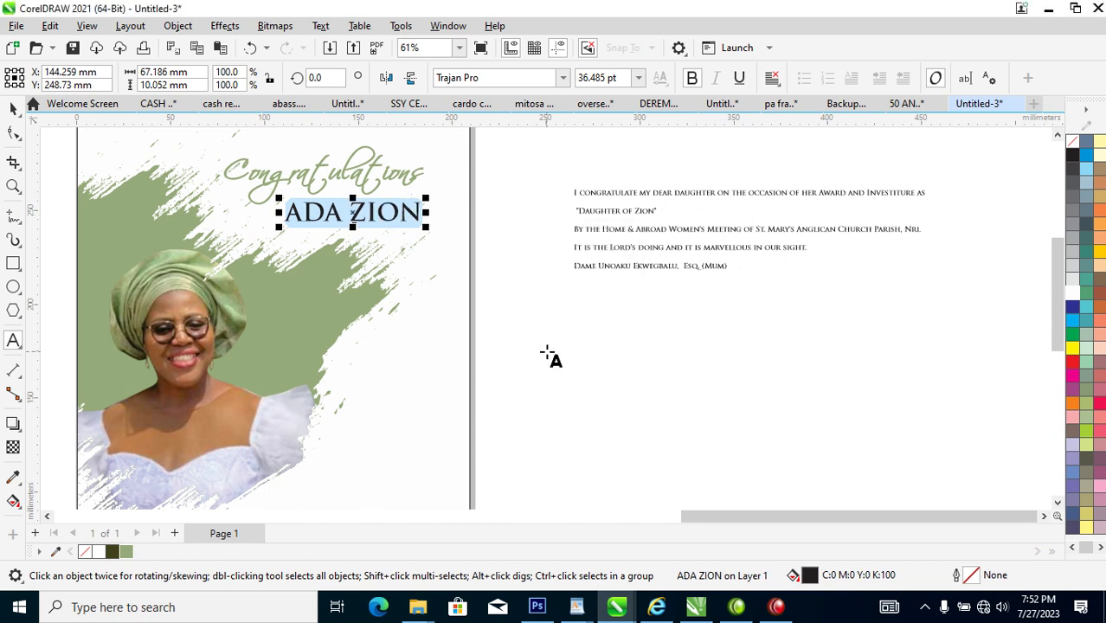
{"action": "key", "text": "ctrl+space"}
{"action": "left_click_drag", "start_coordinate": [428, 205], "coordinate": [430, 200]}
{"action": "scroll", "coordinate": [628, 259], "scroll_direction": "down", "scroll_amount": 1}
{"action": "scroll", "coordinate": [627, 260], "scroll_direction": "down", "scroll_amount": 2}
{"action": "key", "text": "z"}
{"action": "left_click_drag", "start_coordinate": [286, 195], "coordinate": [583, 457]}
Step: Move the congratulation paragraph onto the page, lower and right below the photo
{"action": "left_click_drag", "start_coordinate": [658, 247], "coordinate": [425, 426]}
{"action": "left_click_drag", "start_coordinate": [321, 309], "coordinate": [608, 459]}
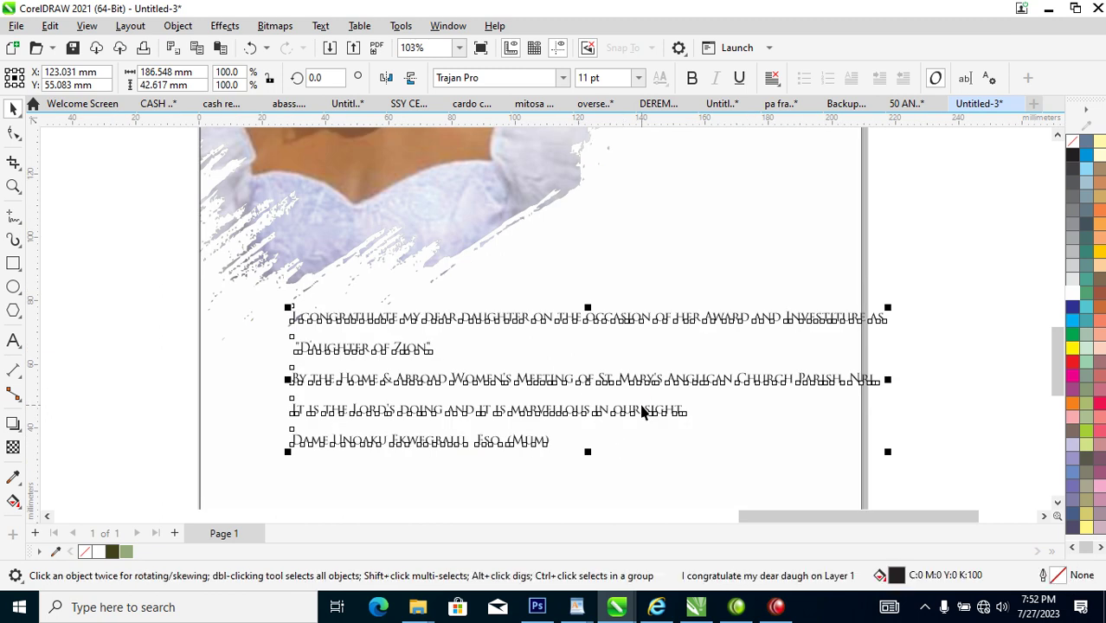
{"action": "left_click", "coordinate": [913, 260]}
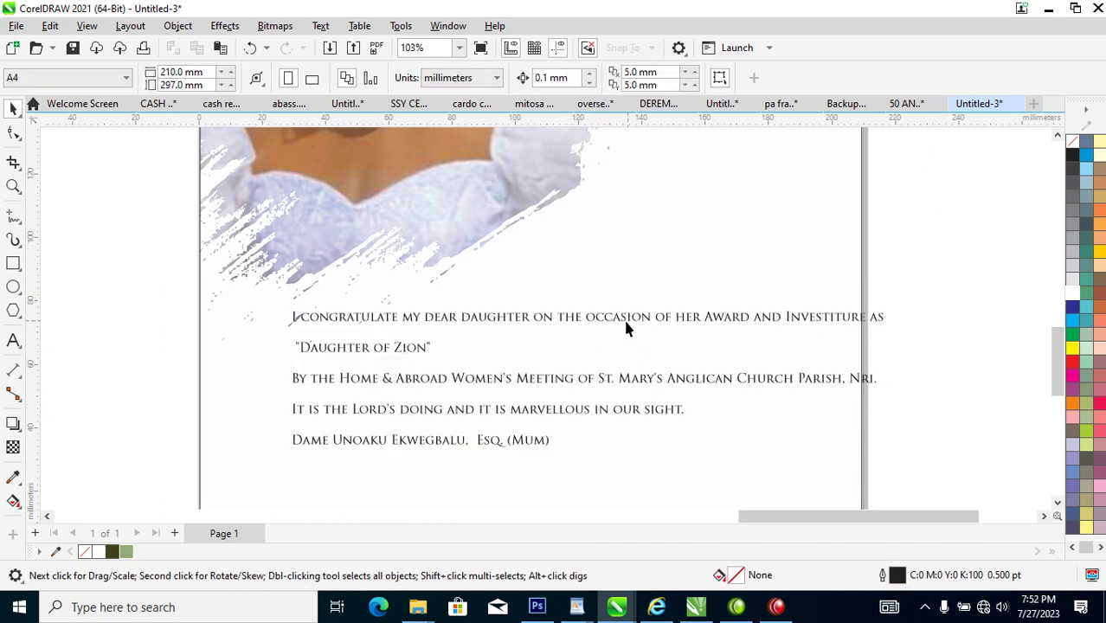
{"action": "left_click_drag", "start_coordinate": [640, 326], "coordinate": [770, 270]}
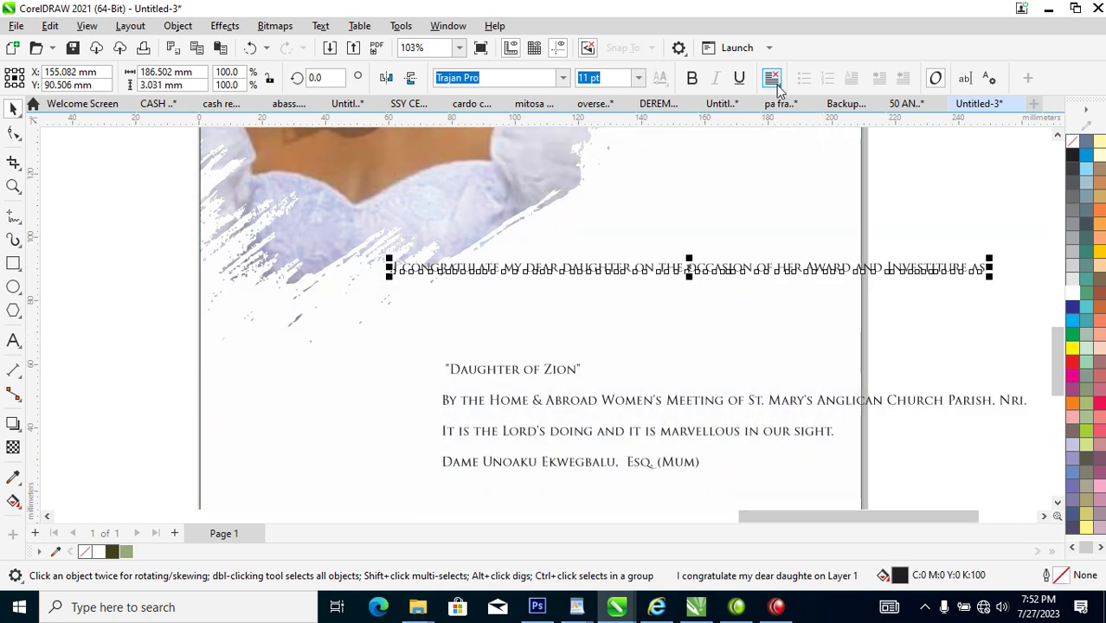
{"action": "left_click", "coordinate": [771, 79]}
{"action": "left_click", "coordinate": [660, 288]}
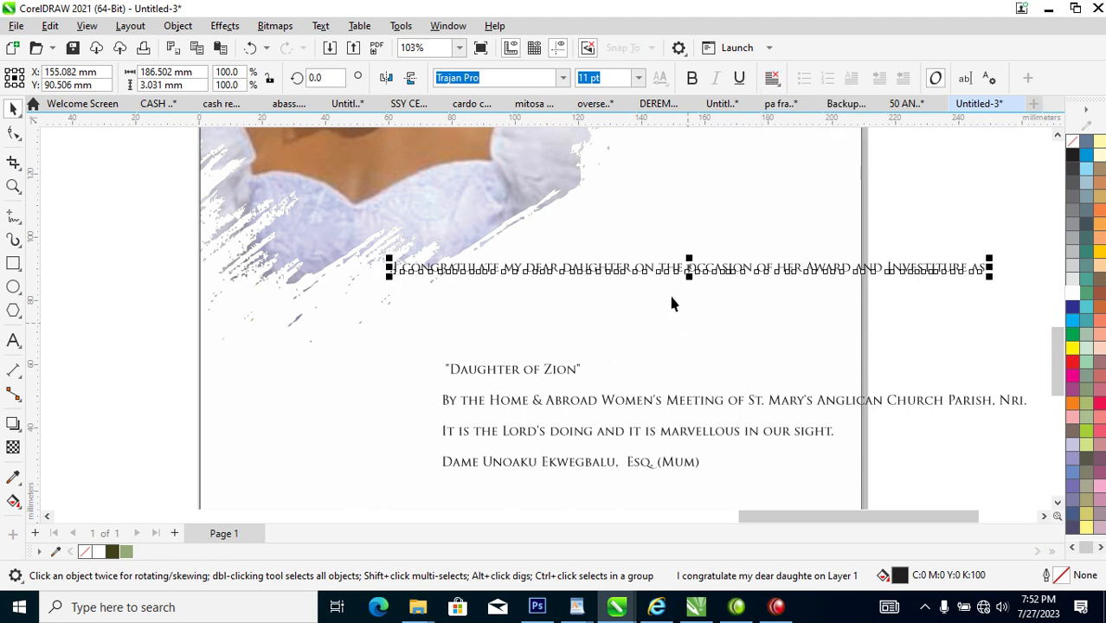
Step: Break the paragraph's first line before 'on' and move the text left under the photo
{"action": "double_click", "coordinate": [639, 271]}
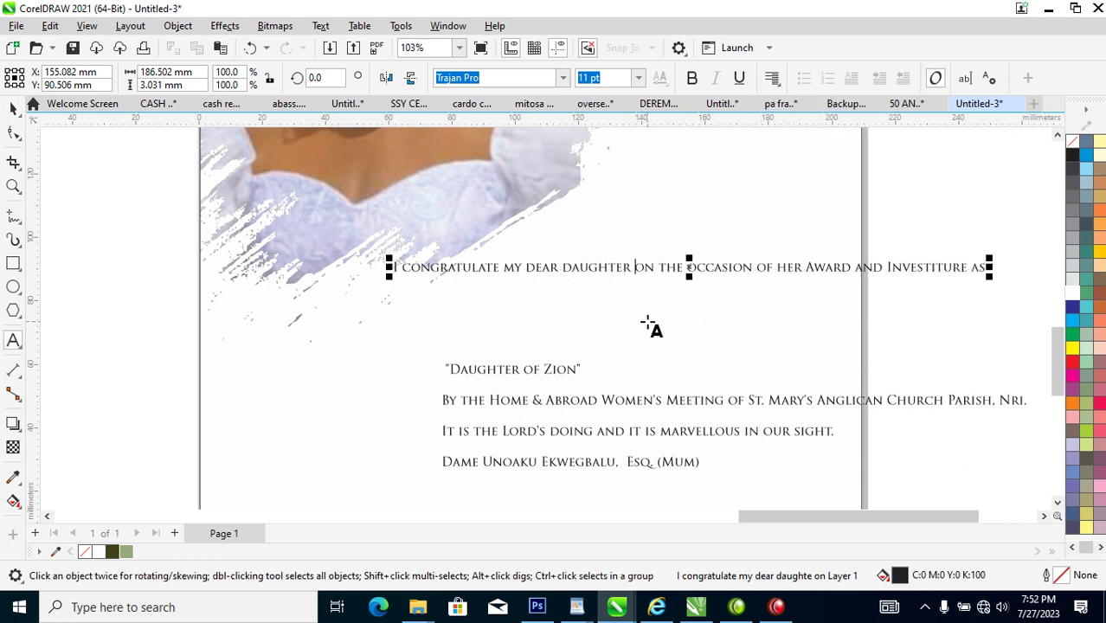
{"action": "key", "text": "Return"}
{"action": "key", "text": "ctrl+space"}
{"action": "left_click_drag", "start_coordinate": [943, 273], "coordinate": [732, 275]}
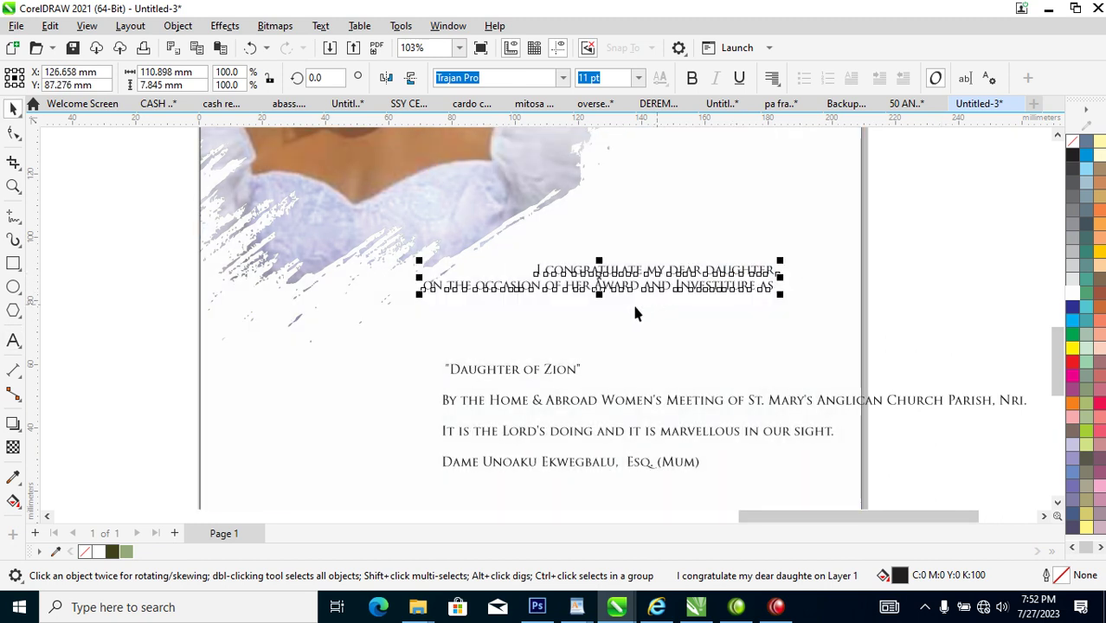
{"action": "left_click", "coordinate": [492, 308]}
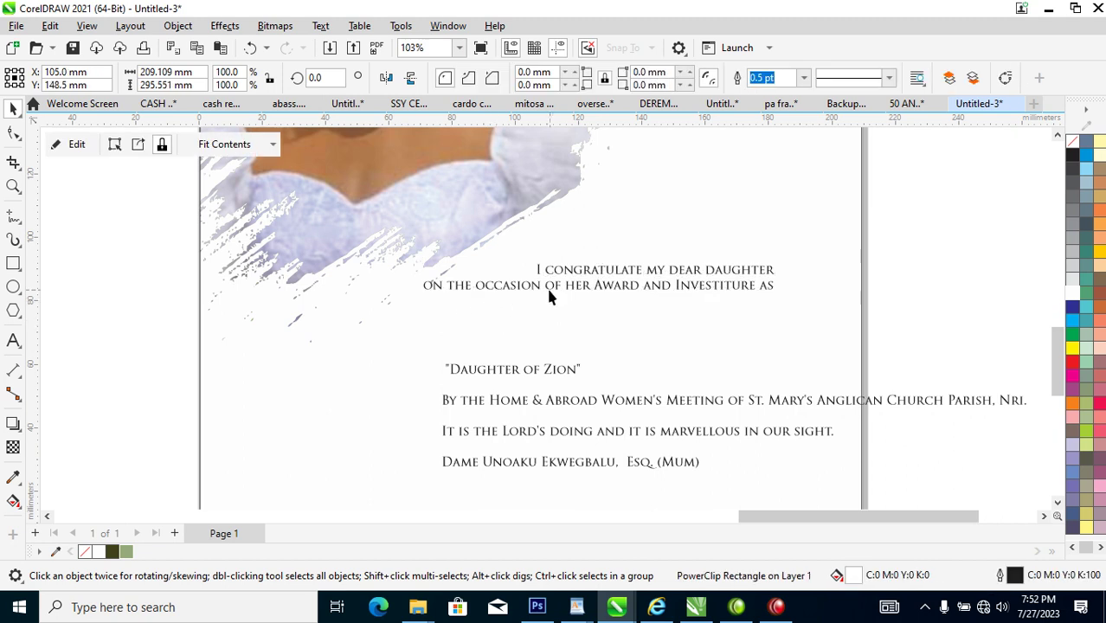
Step: Add line breaks before 'Award' and before 'AS', leaving AS alone on the last line
{"action": "double_click", "coordinate": [596, 288]}
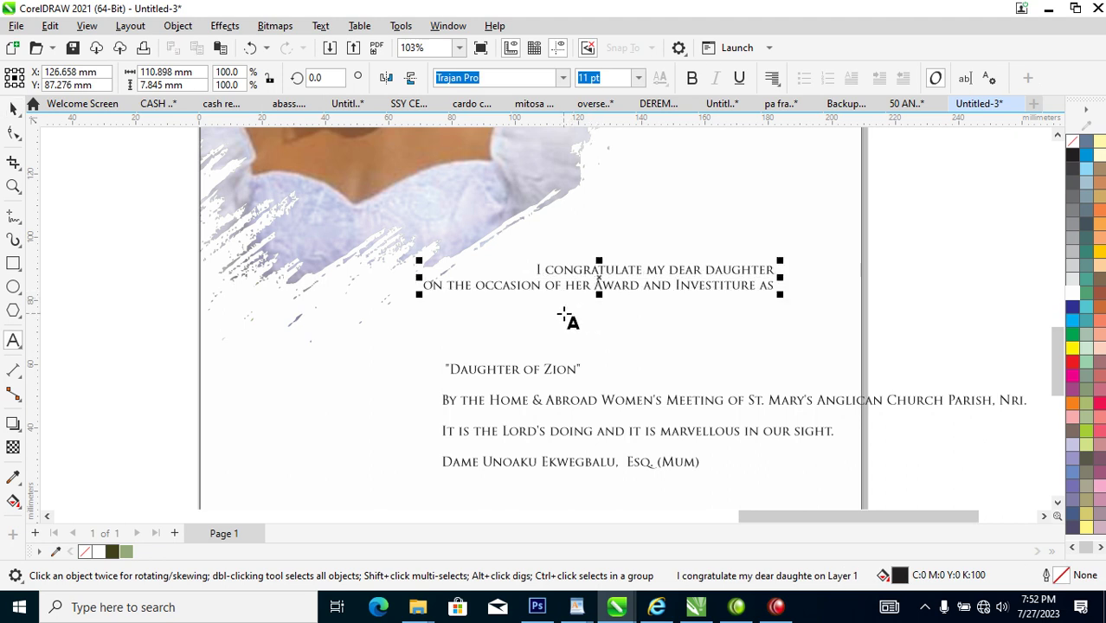
{"action": "key", "text": "Return"}
{"action": "key", "text": "ctrl+space"}
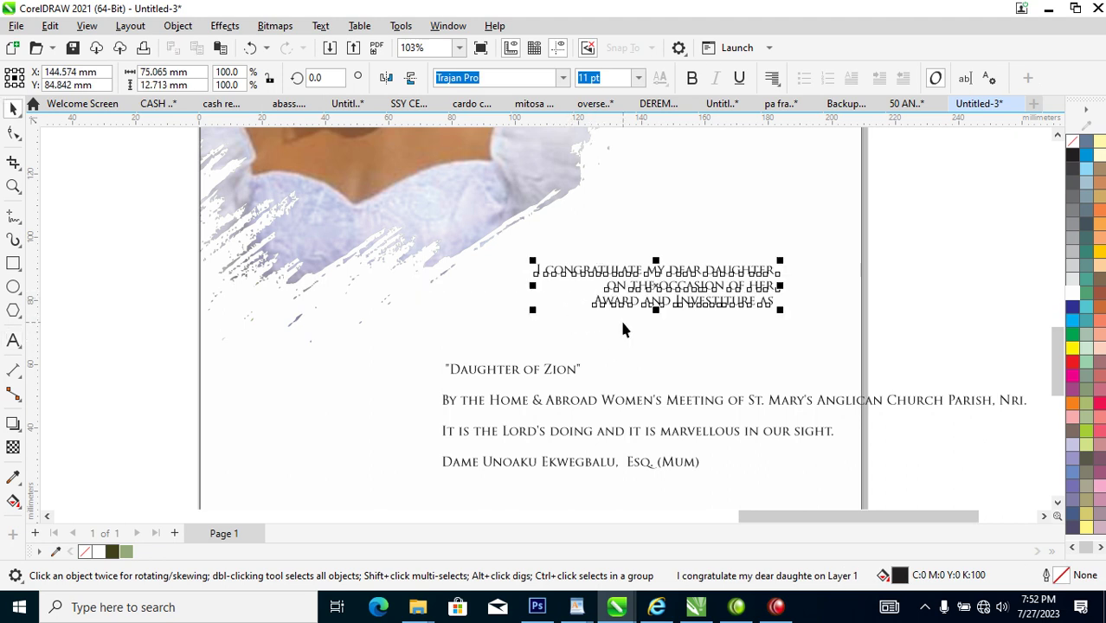
{"action": "double_click", "coordinate": [762, 303]}
{"action": "key", "text": "Return"}
{"action": "key", "text": "ctrl+space"}
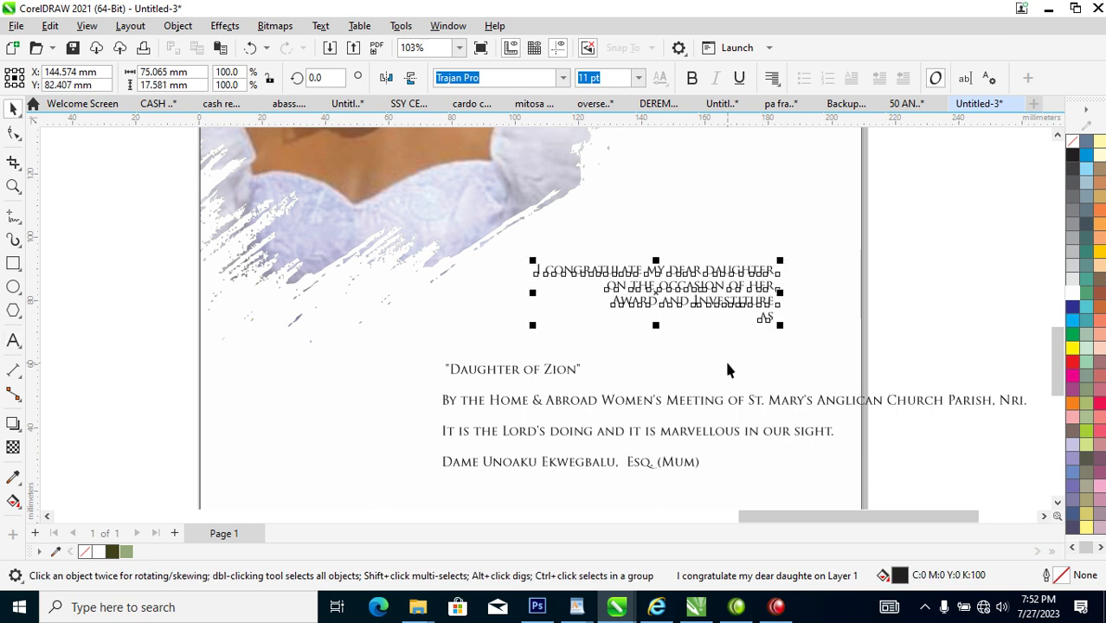
Step: Enlarge Daughter of Zion and delete its opening and closing quotation marks
{"action": "left_click", "coordinate": [546, 372]}
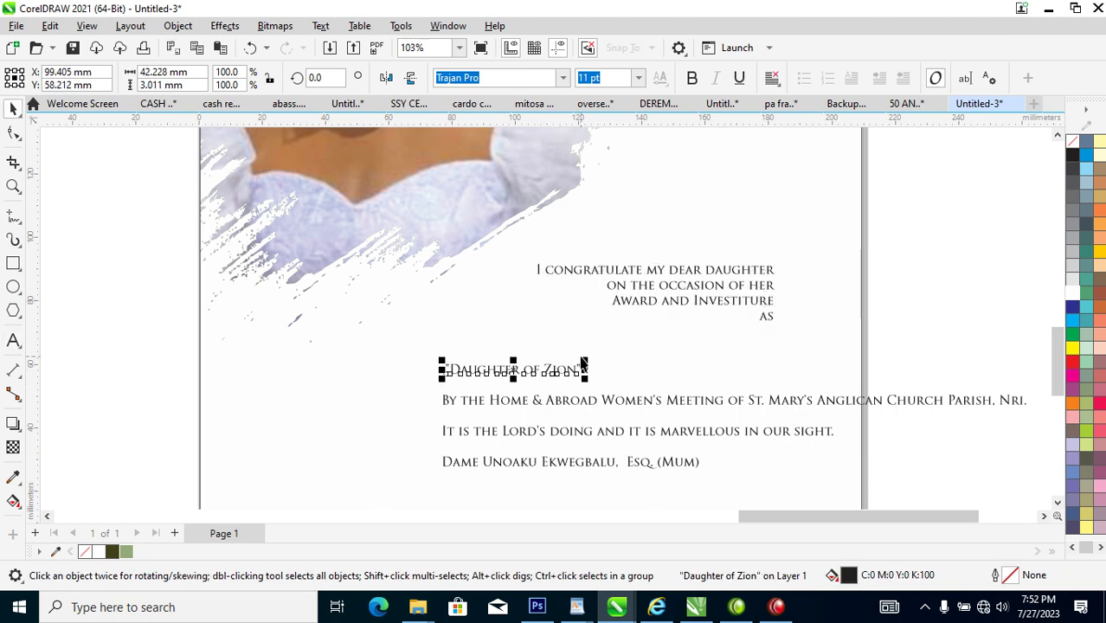
{"action": "left_click_drag", "start_coordinate": [587, 367], "coordinate": [783, 349]}
{"action": "double_click", "coordinate": [784, 352]}
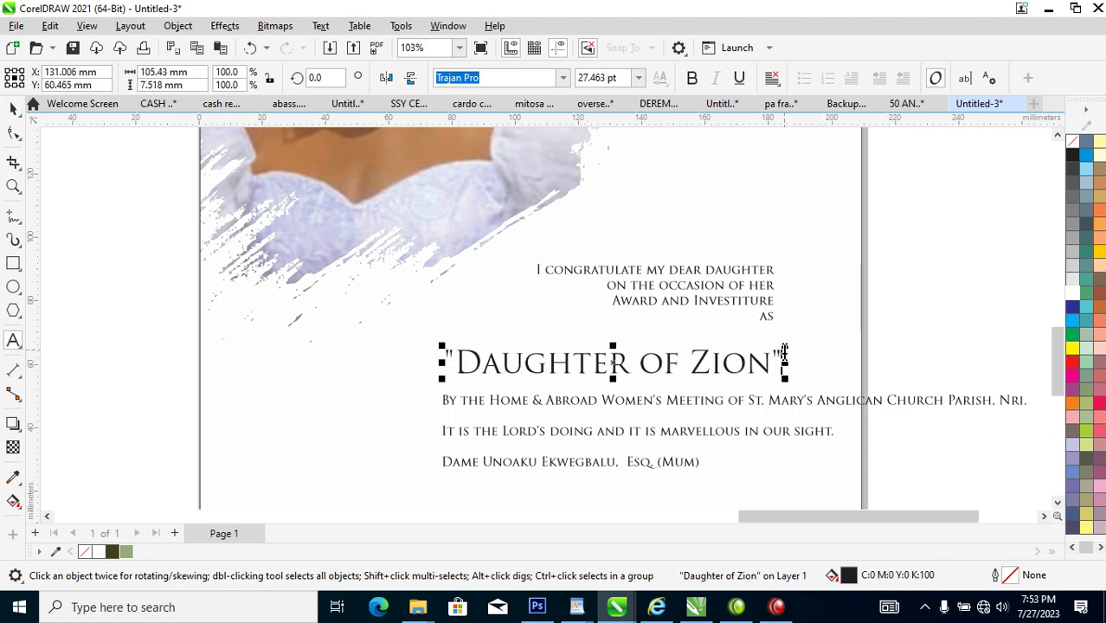
{"action": "key", "text": "BackSpace"}
{"action": "left_click", "coordinate": [456, 356]}
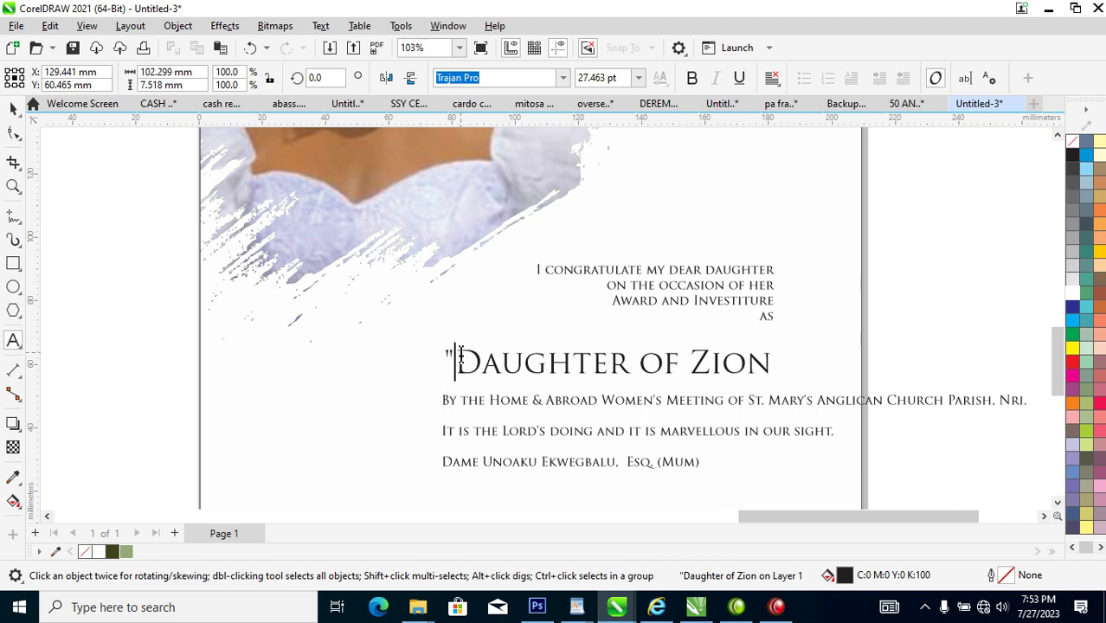
{"action": "key", "text": "BackSpace"}
{"action": "key", "text": "ctrl+space"}
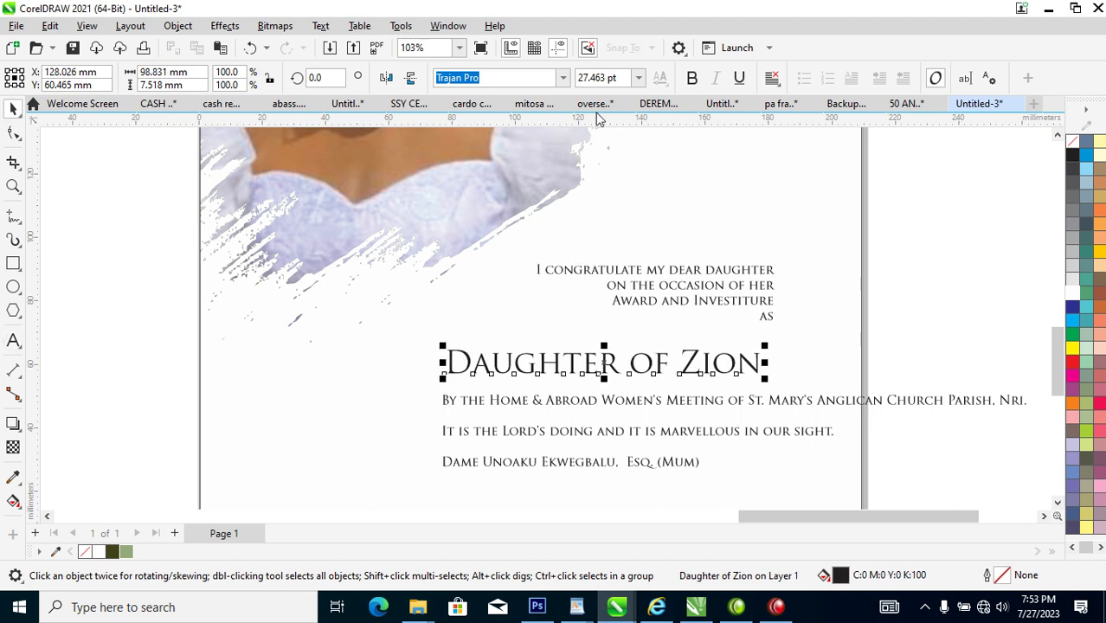
Step: Set the title in Edwardian Script ITC and scale it up about double
{"action": "left_click", "coordinate": [563, 78]}
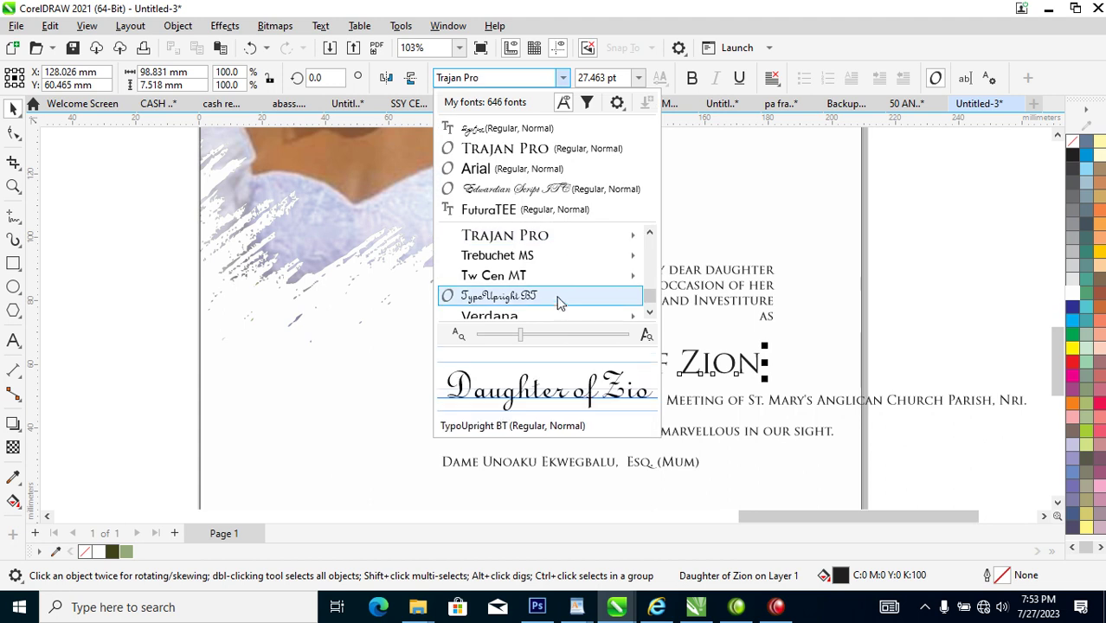
{"action": "left_click", "coordinate": [547, 189]}
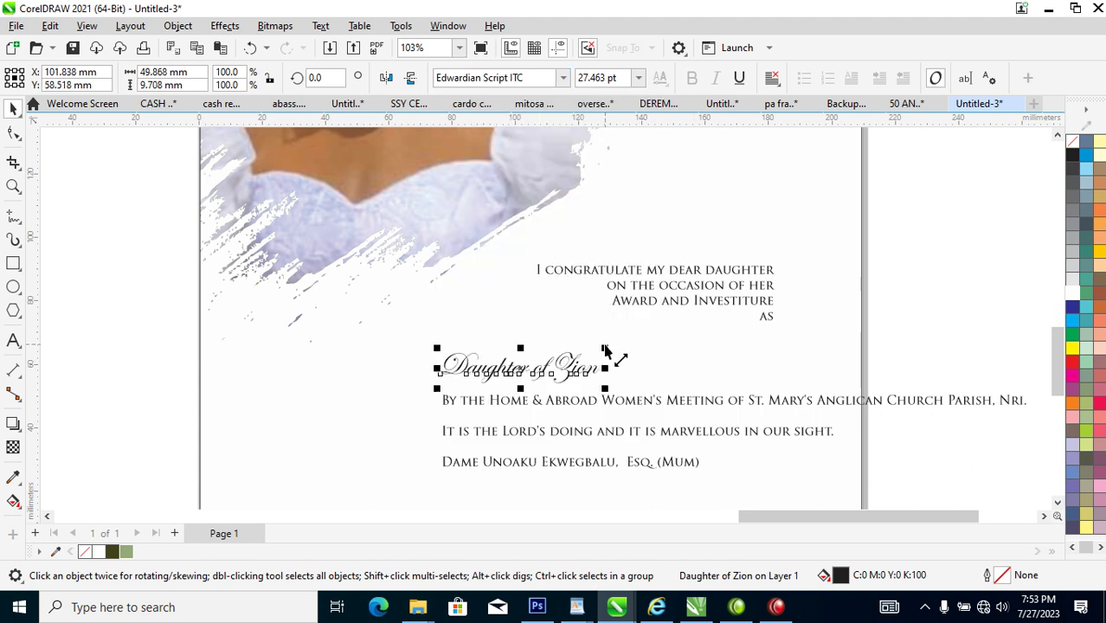
{"action": "left_click_drag", "start_coordinate": [605, 351], "coordinate": [783, 298]}
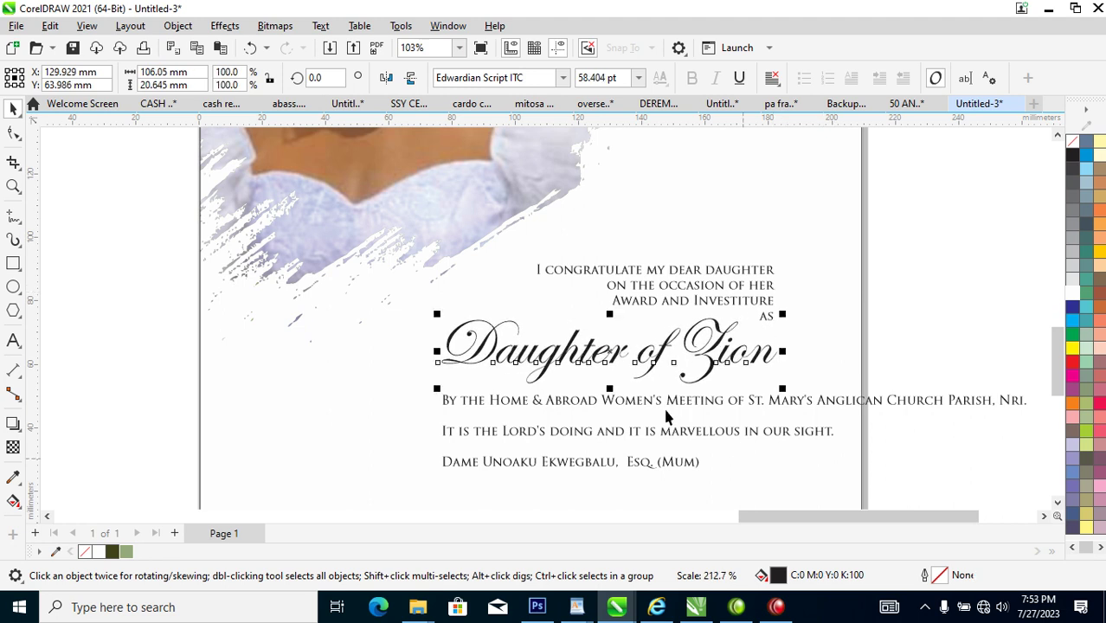
{"action": "scroll", "coordinate": [736, 355], "scroll_direction": "down", "scroll_amount": 5}
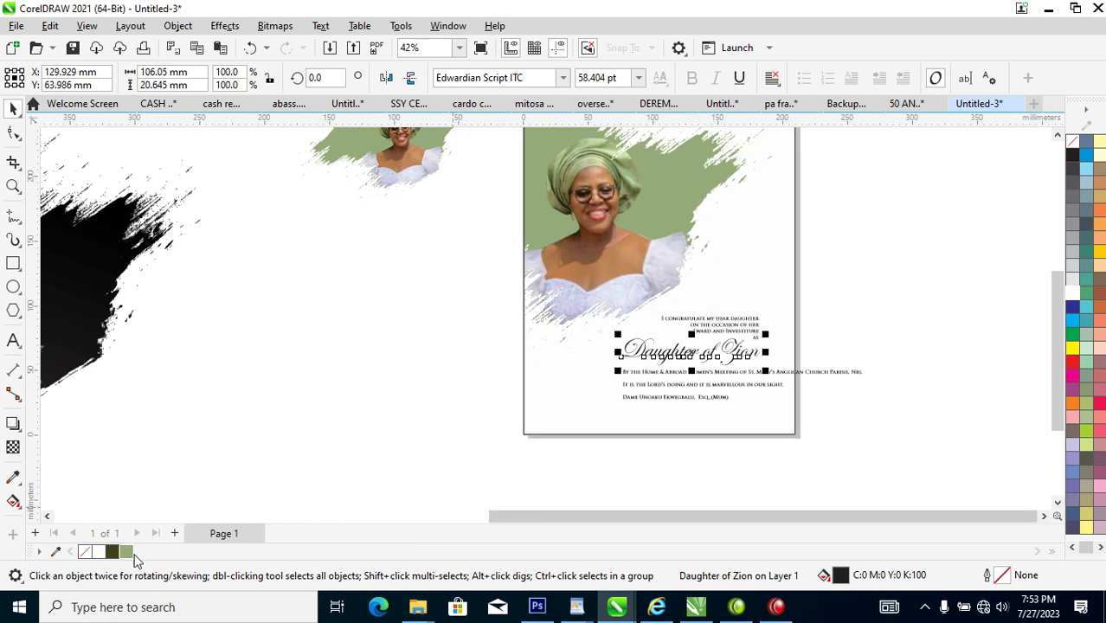
Step: Fill and outline the Daughter of Zion title in sage green
{"action": "left_click", "coordinate": [129, 553]}
{"action": "right_click", "coordinate": [128, 553]}
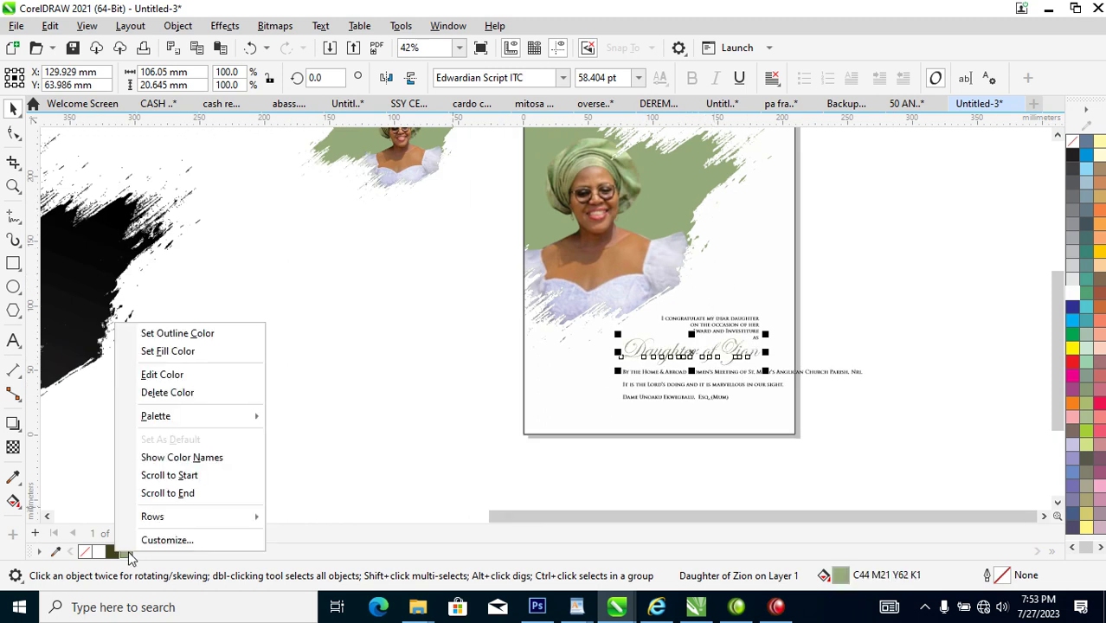
{"action": "left_click", "coordinate": [195, 337]}
{"action": "key", "text": "z"}
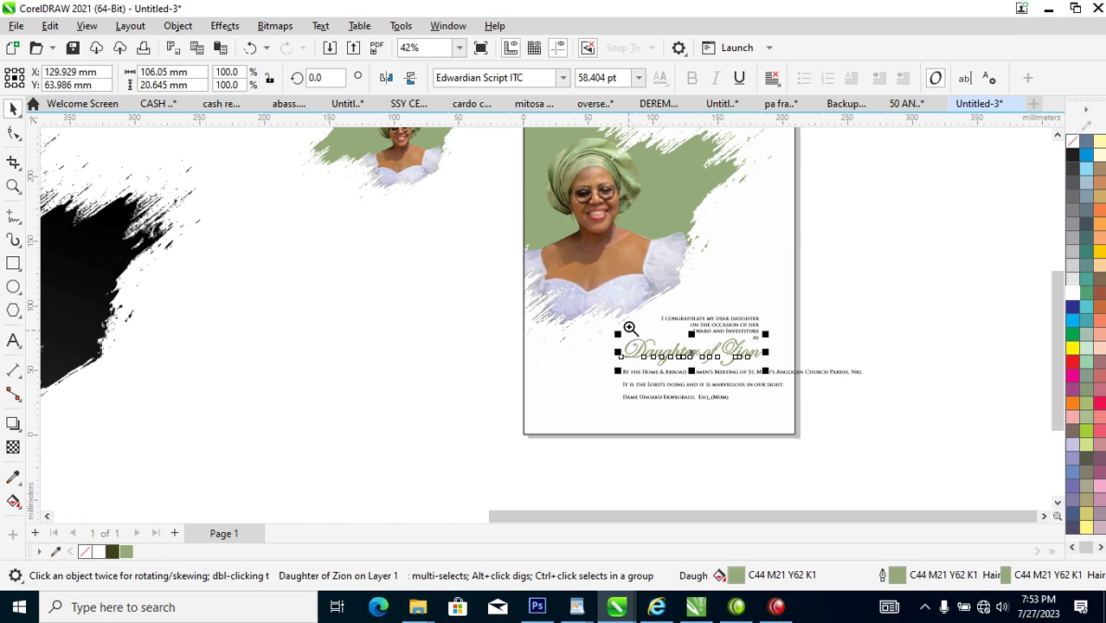
{"action": "left_click_drag", "start_coordinate": [513, 296], "coordinate": [872, 445]}
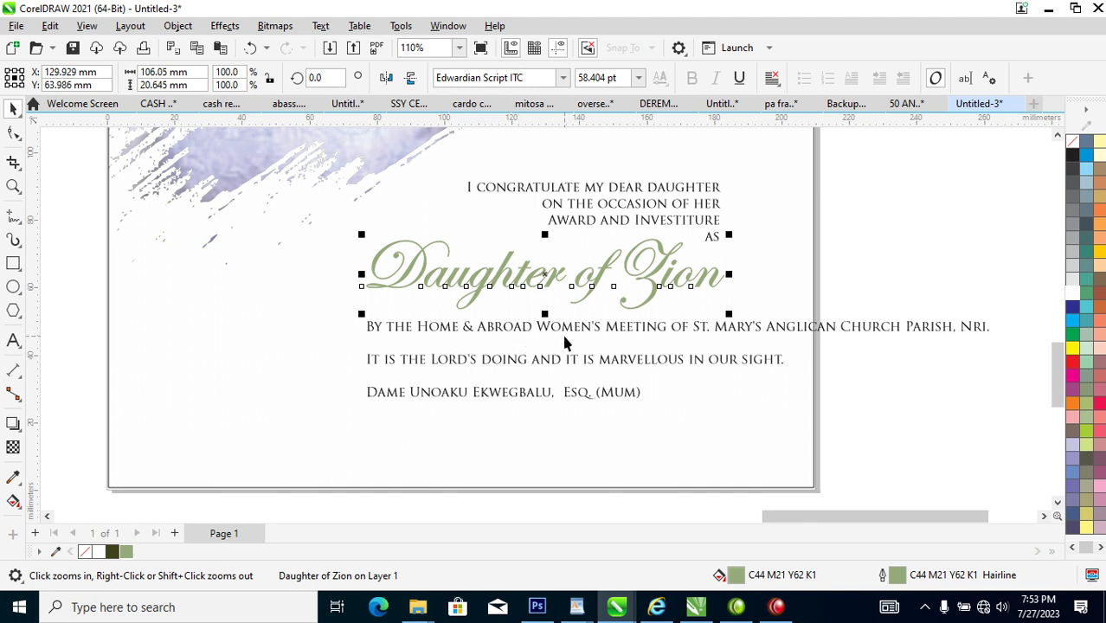
Step: Break the church line before St. Mary's and right-align the two lines
{"action": "double_click", "coordinate": [700, 336]}
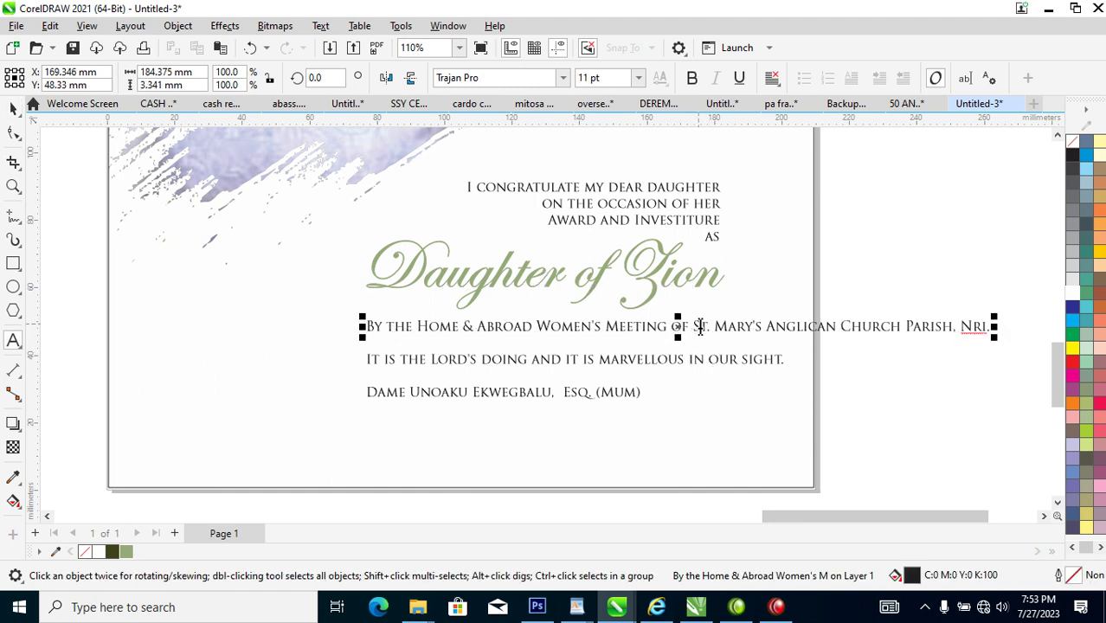
{"action": "key", "text": "Return"}
{"action": "key", "text": "Escape"}
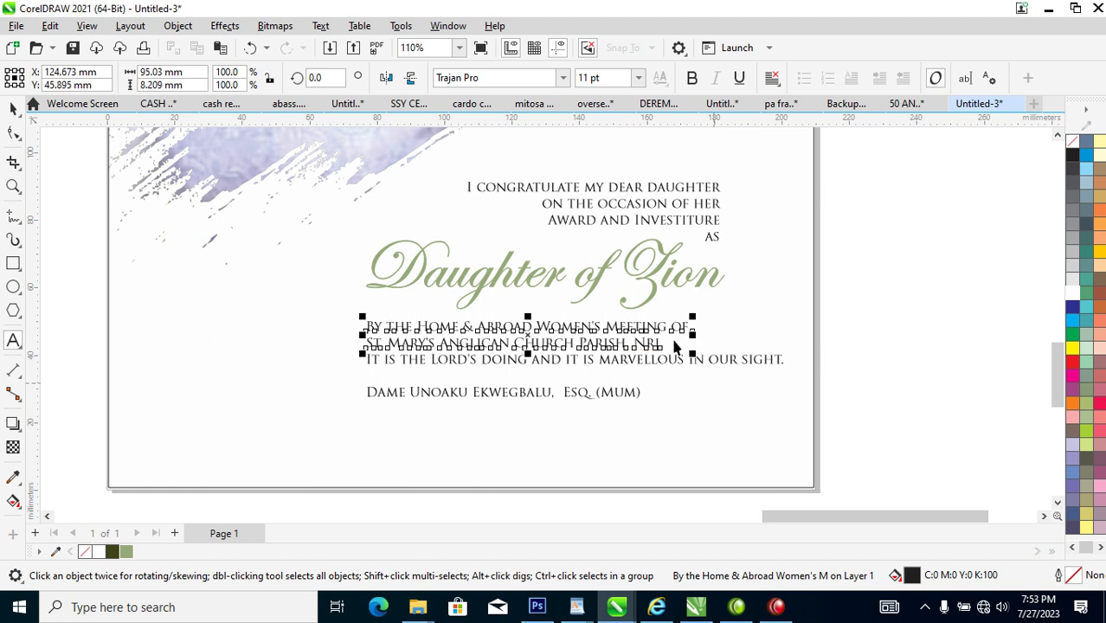
{"action": "left_click", "coordinate": [772, 77]}
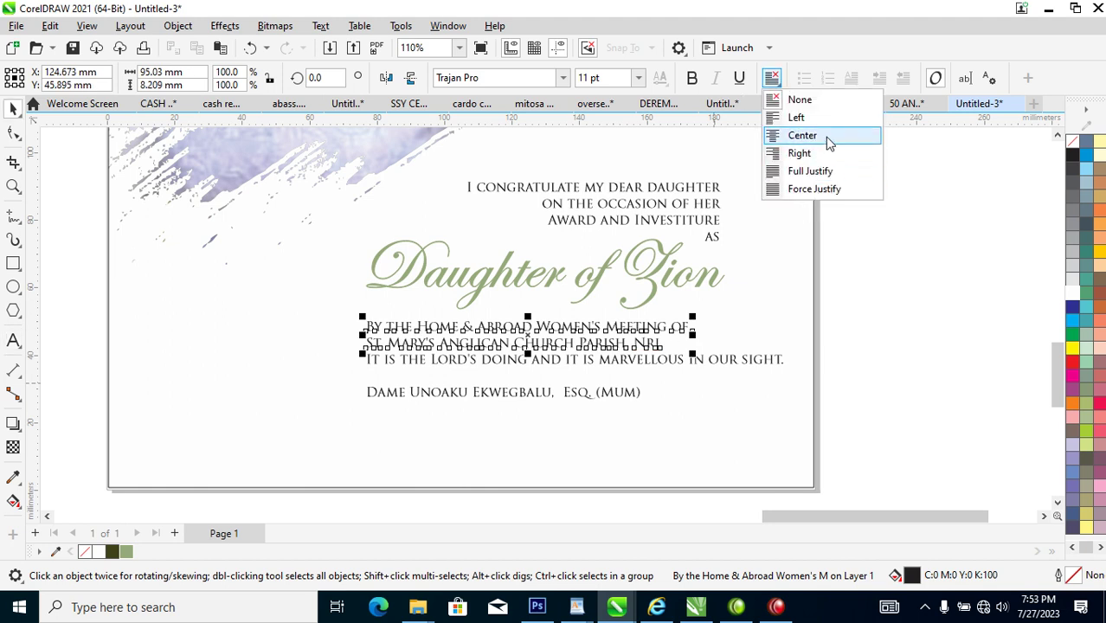
{"action": "left_click", "coordinate": [821, 154]}
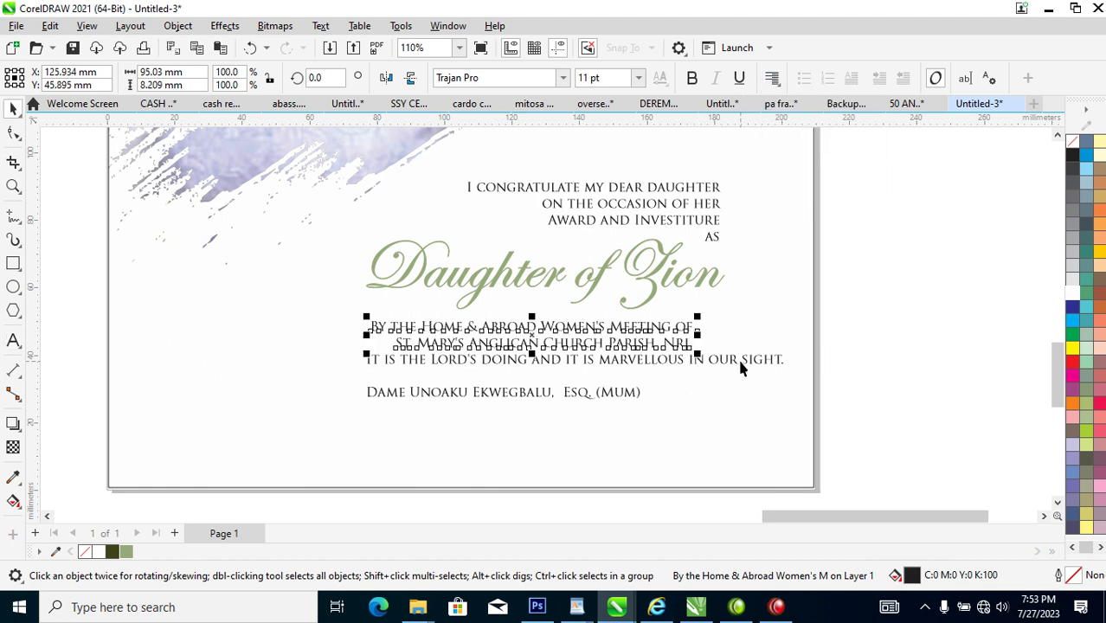
Step: Move the signature line lower, make it bold sage green, and right-align it with the greeting
{"action": "left_click_drag", "start_coordinate": [630, 394], "coordinate": [718, 448]}
{"action": "left_click", "coordinate": [692, 78]}
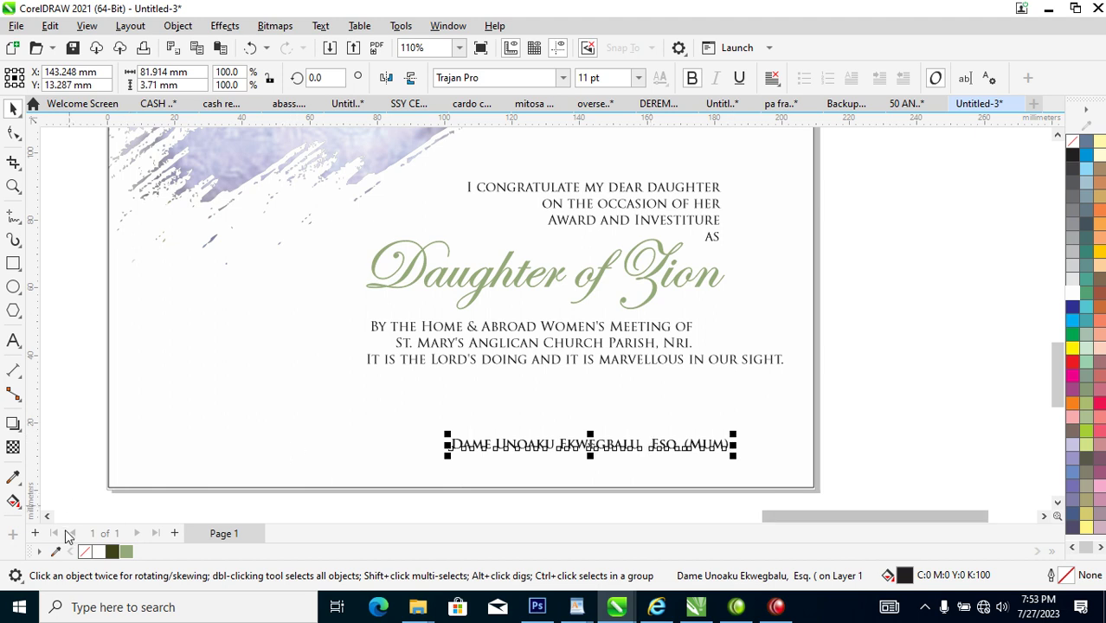
{"action": "left_click", "coordinate": [127, 552]}
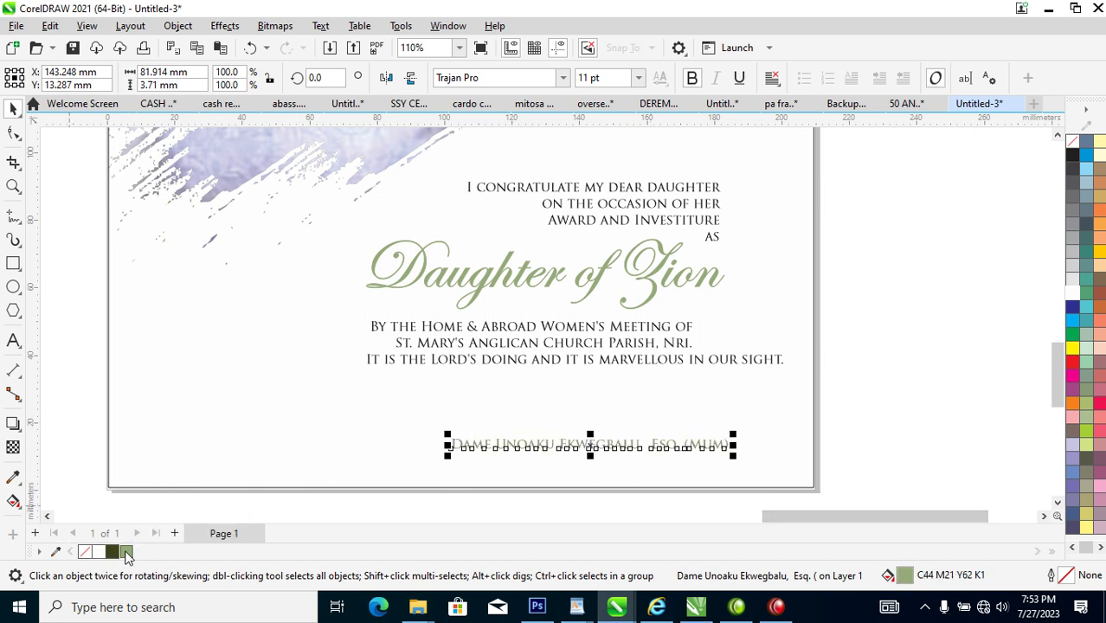
{"action": "right_click", "coordinate": [127, 552]}
{"action": "left_click", "coordinate": [199, 330]}
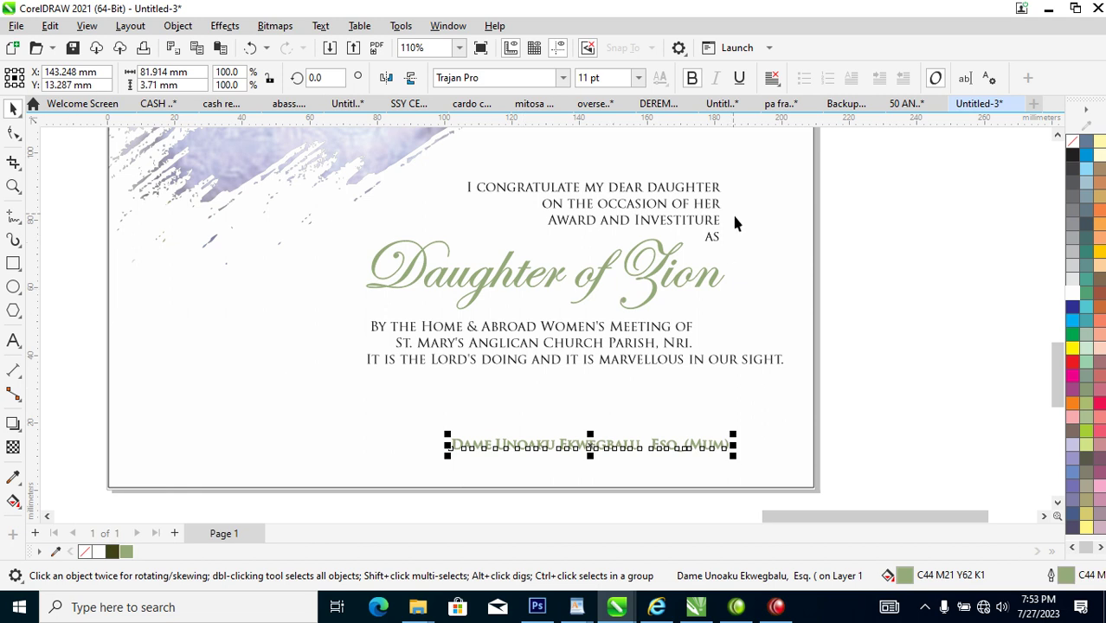
{"action": "left_click", "coordinate": [712, 224], "text": "shift"}
{"action": "key", "text": "r"}
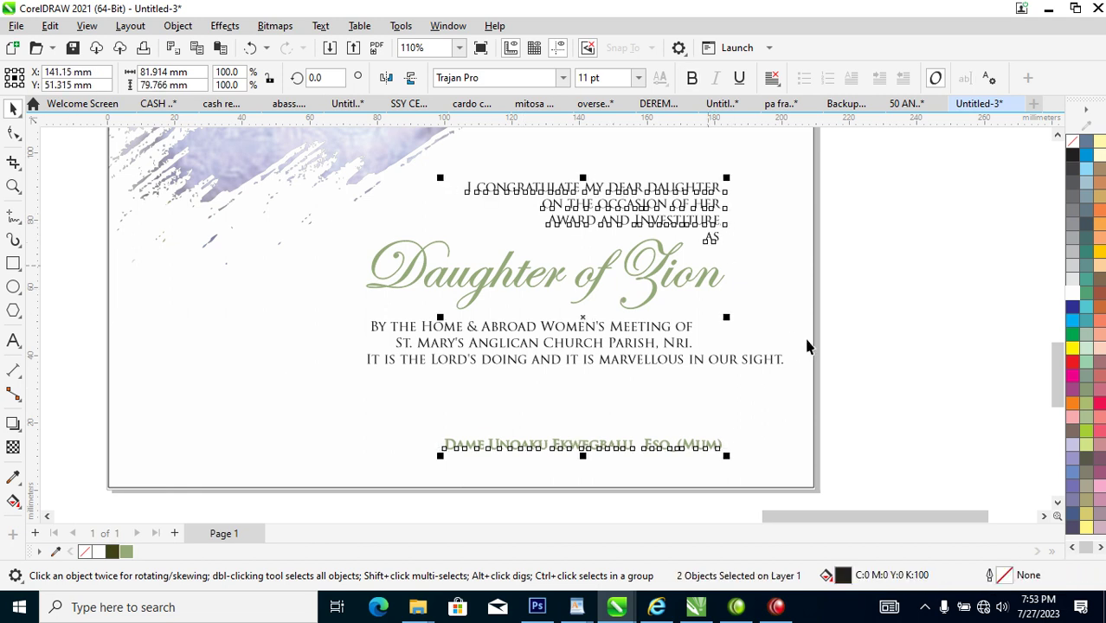
{"action": "left_click", "coordinate": [884, 332]}
Step: Move the 'Lord's doing' line lower and slightly left on the page
{"action": "left_click", "coordinate": [703, 371]}
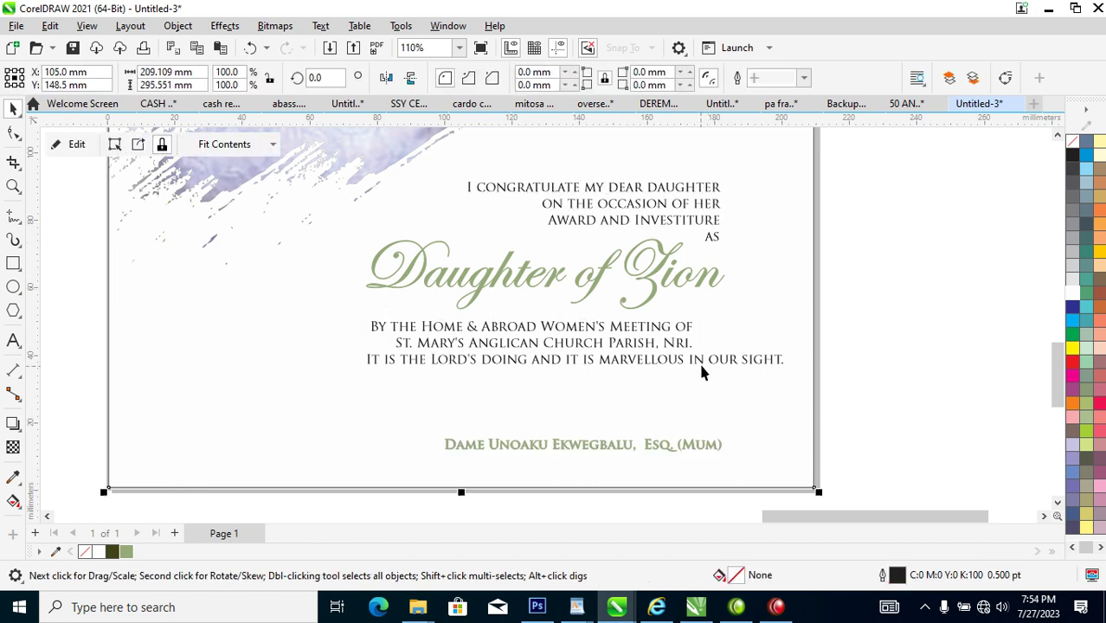
{"action": "left_click_drag", "start_coordinate": [718, 364], "coordinate": [638, 382]}
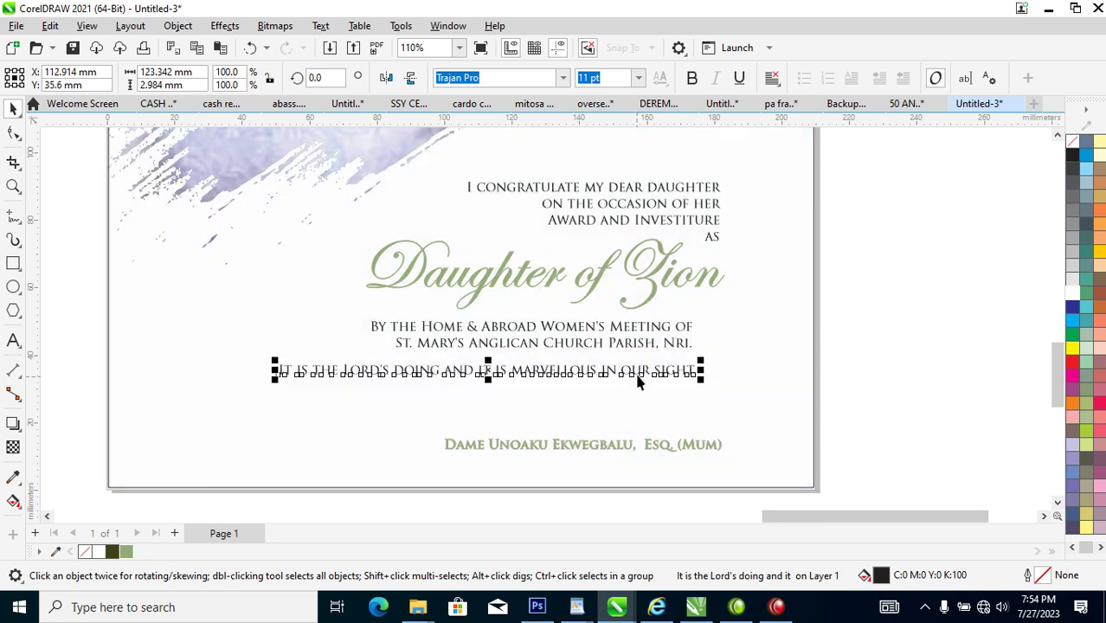
{"action": "left_click", "coordinate": [390, 401]}
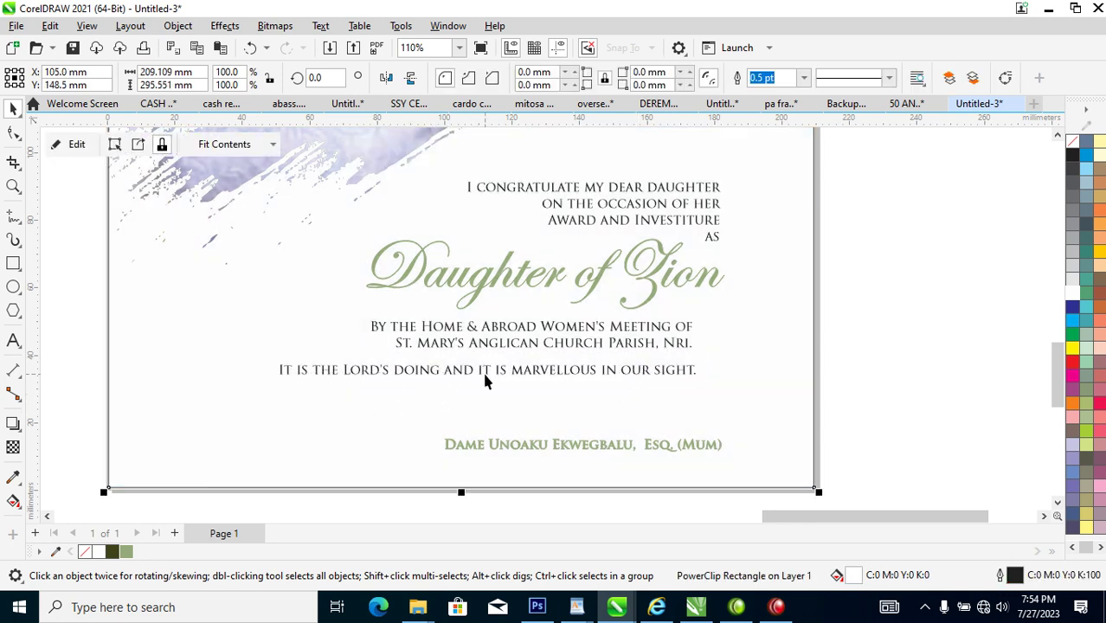
{"action": "left_click", "coordinate": [617, 379]}
{"action": "left_click_drag", "start_coordinate": [693, 378], "coordinate": [719, 408]}
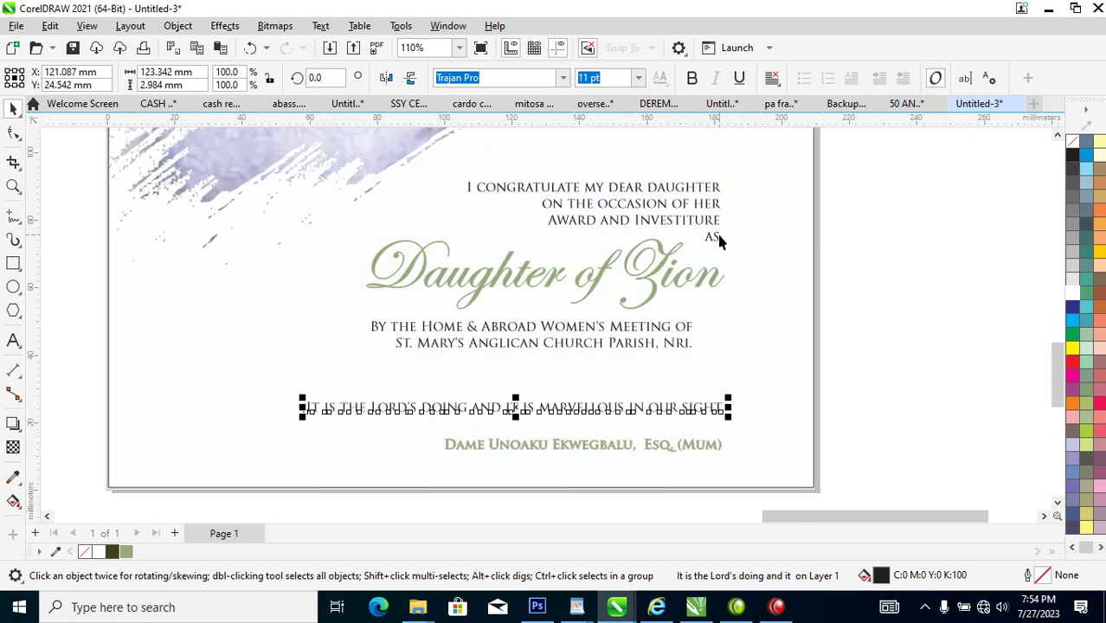
Step: Move the congratulation paragraph and Daughter of Zion up, and shift the church text right and up
{"action": "left_click_drag", "start_coordinate": [718, 242], "coordinate": [718, 212]}
{"action": "left_click_drag", "start_coordinate": [686, 331], "coordinate": [717, 331]}
{"action": "left_click_drag", "start_coordinate": [672, 261], "coordinate": [672, 236]}
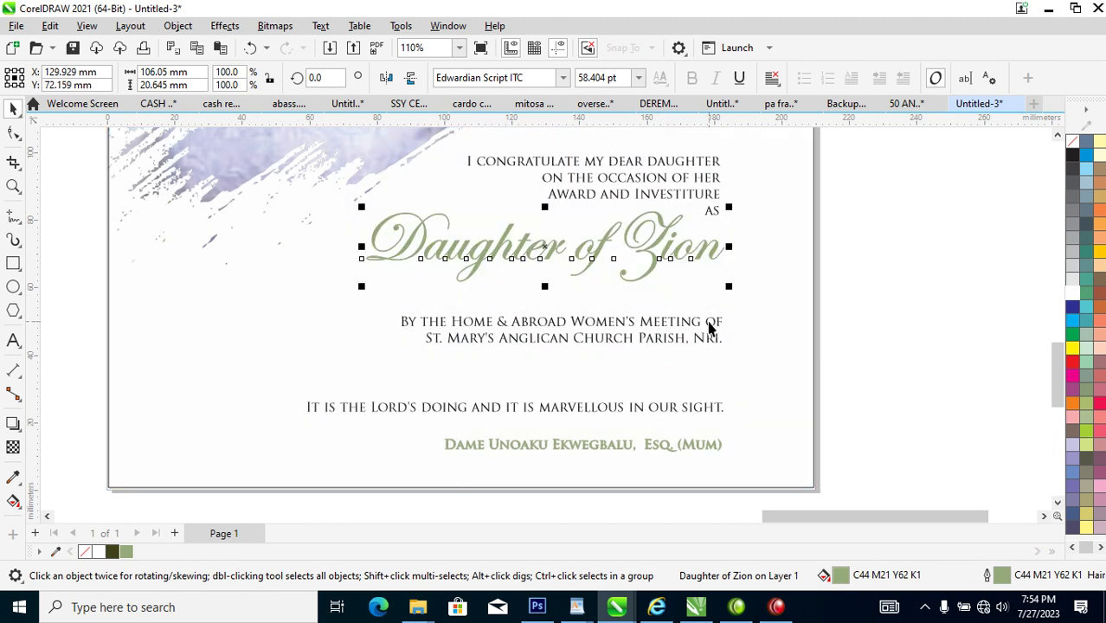
{"action": "left_click_drag", "start_coordinate": [715, 332], "coordinate": [717, 312]}
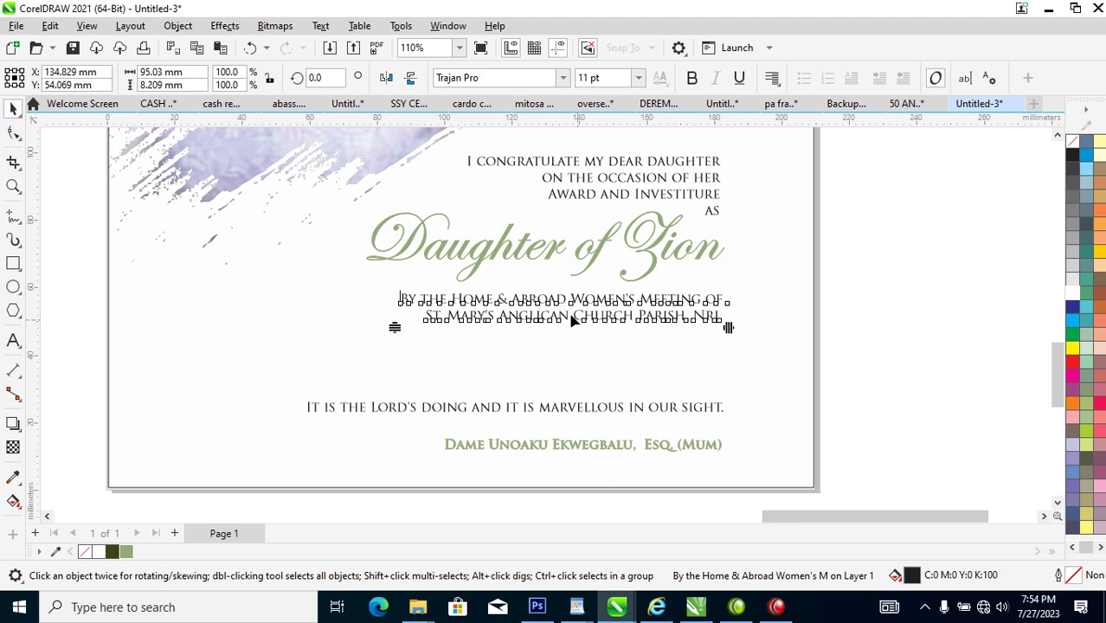
Step: Spread the two church lines further apart and move the quote line up beneath them
{"action": "left_click", "coordinate": [13, 133]}
{"action": "left_click_drag", "start_coordinate": [391, 324], "coordinate": [397, 340]}
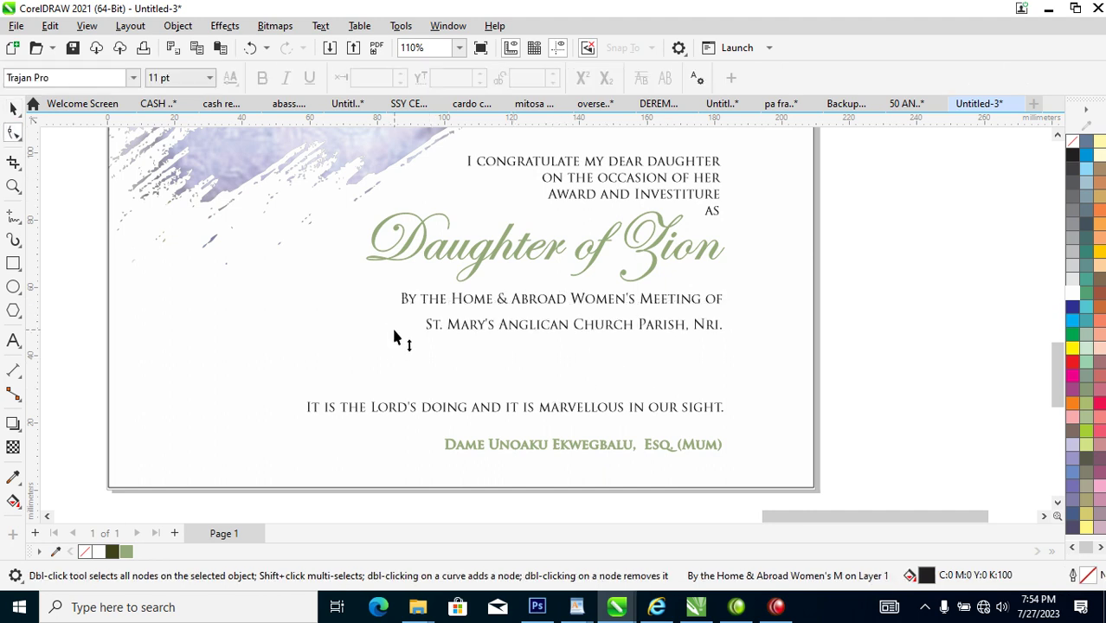
{"action": "key", "text": "space"}
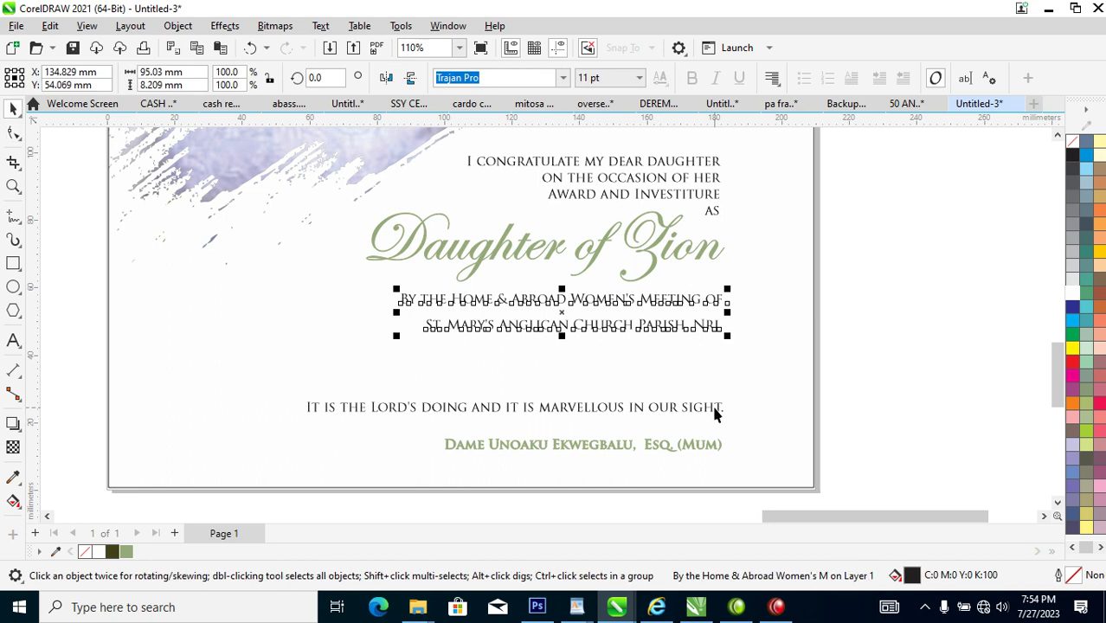
{"action": "left_click", "coordinate": [715, 416]}
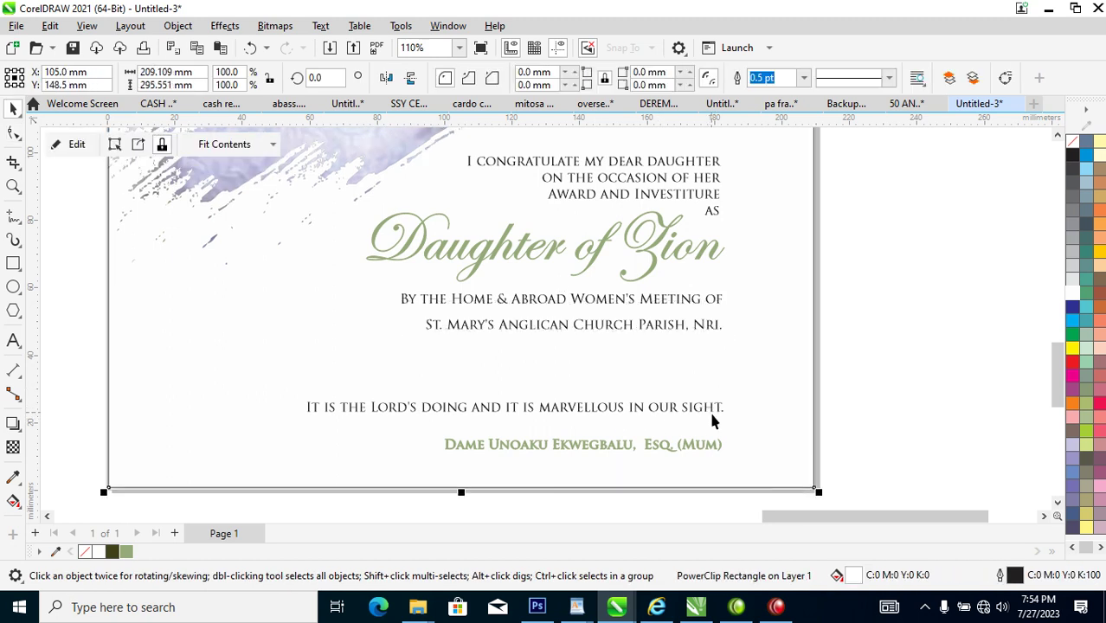
{"action": "left_click_drag", "start_coordinate": [722, 408], "coordinate": [717, 371]}
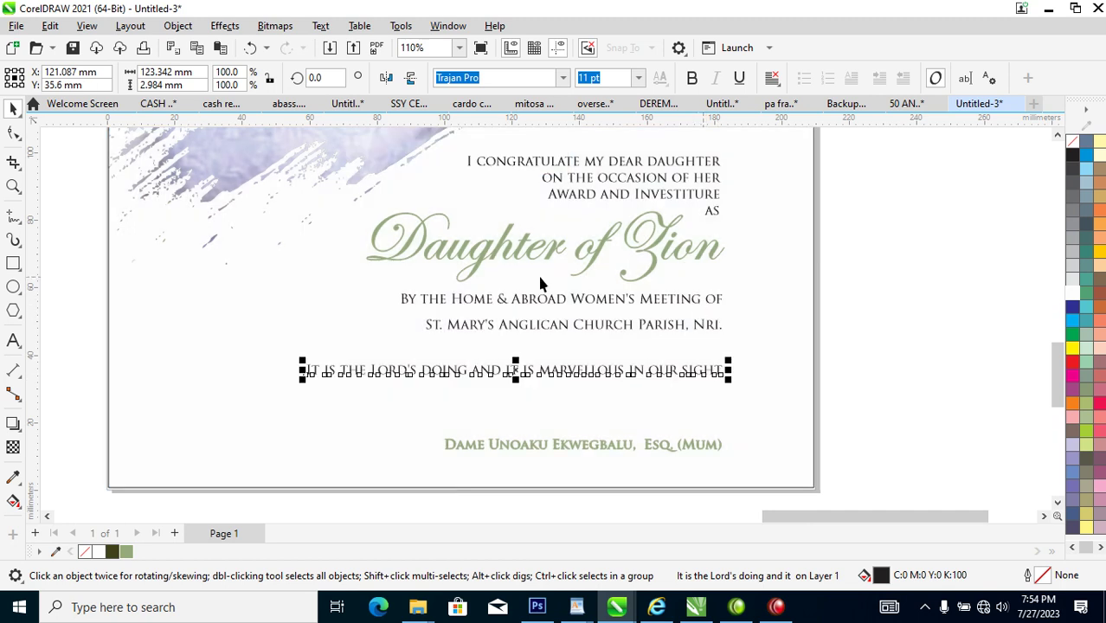
Step: Draw a horizontal freehand divider line and shorten it to 68.752 mm
{"action": "left_click", "coordinate": [13, 216]}
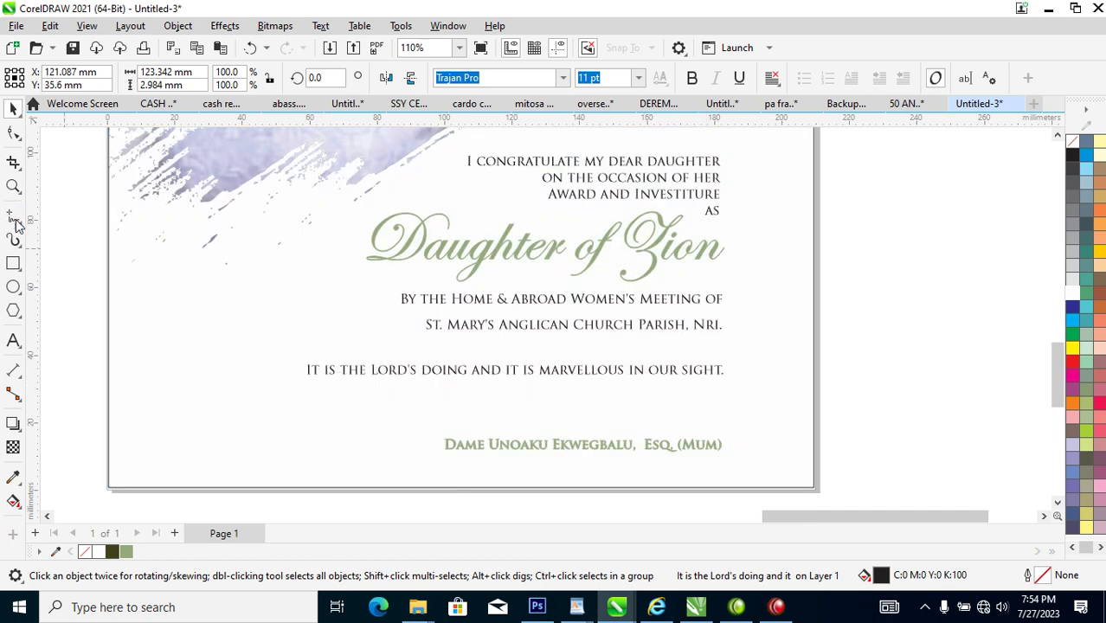
{"action": "left_click", "coordinate": [733, 351]}
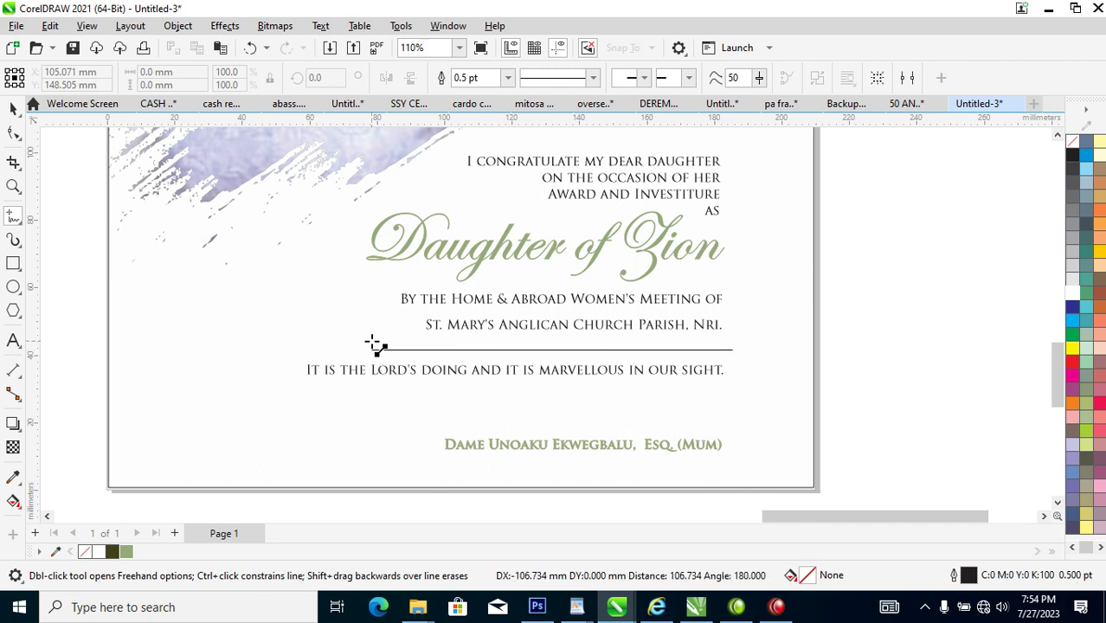
{"action": "left_click", "coordinate": [420, 349]}
{"action": "key", "text": "space"}
{"action": "left_click_drag", "start_coordinate": [742, 360], "coordinate": [658, 345]}
Step: Drop a duplicate of the Daughter of Zion title off to the right
{"action": "left_click", "coordinate": [657, 250]}
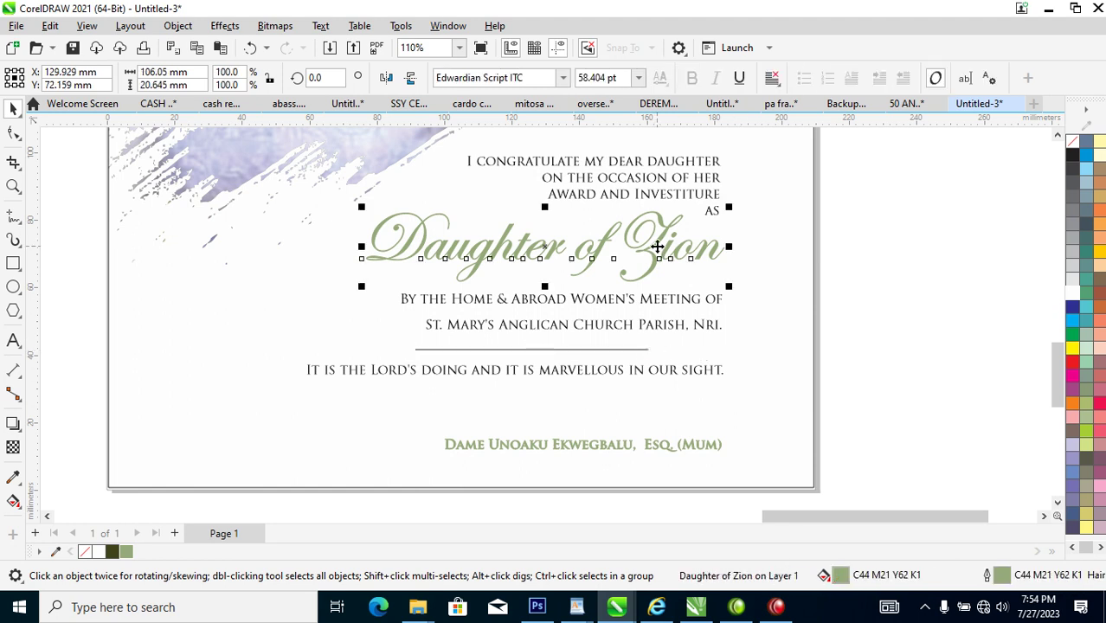
{"action": "left_click_drag", "start_coordinate": [657, 246], "coordinate": [703, 397]}
{"action": "right_click", "coordinate": [703, 397]}
{"action": "key", "text": "Escape"}
{"action": "double_click", "coordinate": [746, 390]}
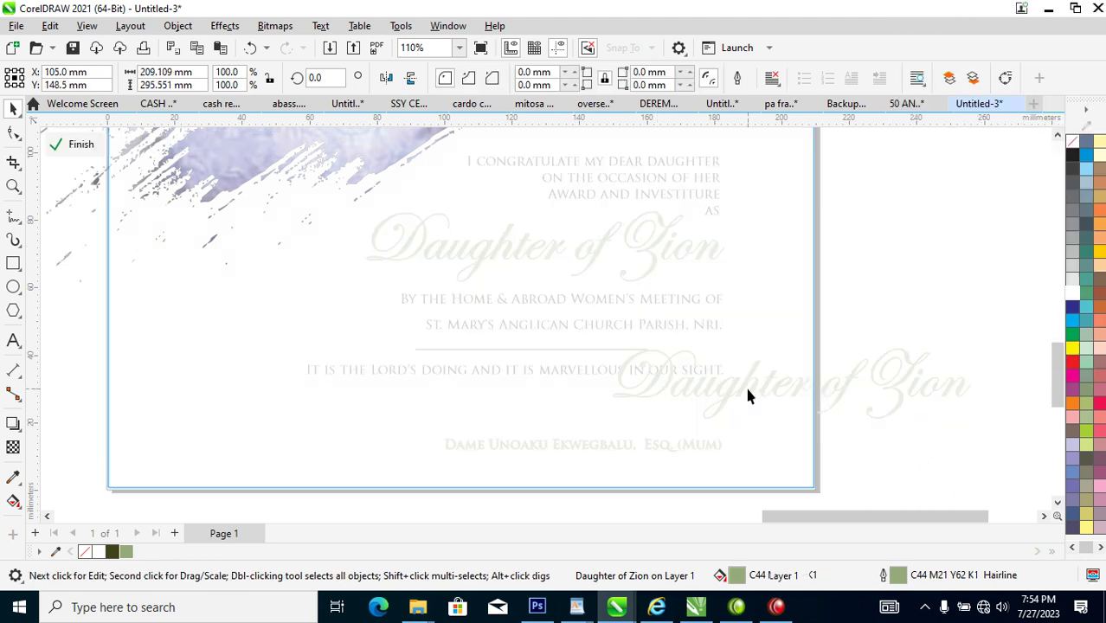
{"action": "left_click", "coordinate": [924, 381]}
Step: Replace the duplicate's text with a script 'L' and place it beside the quote line
{"action": "double_click", "coordinate": [925, 386]}
{"action": "key", "text": "ctrl+a"}
{"action": "type", "text": "j"}
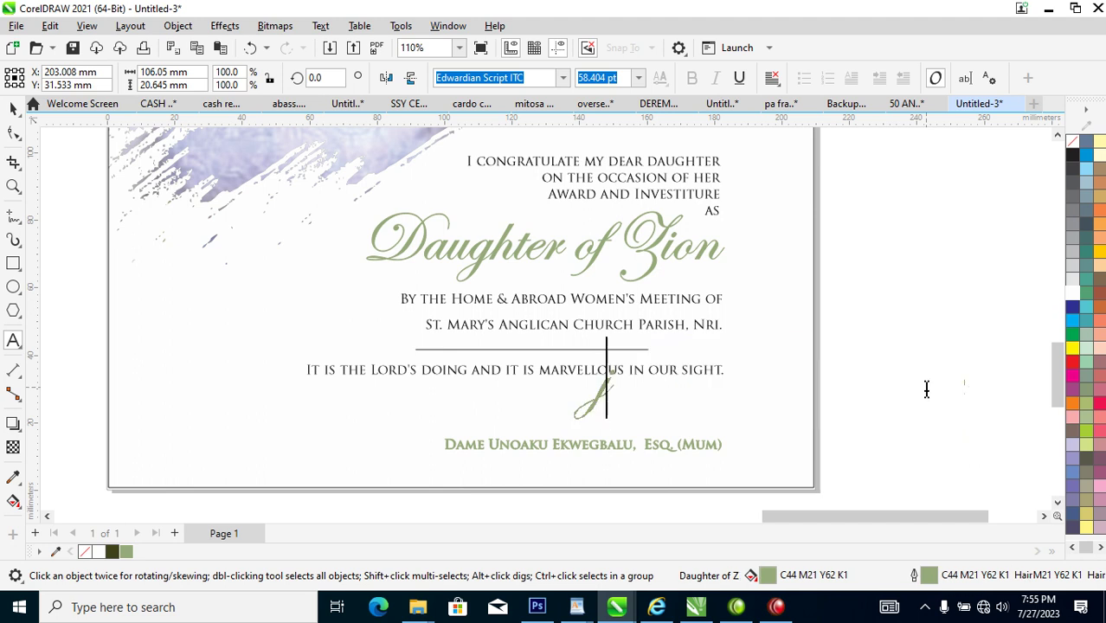
{"action": "key", "text": "BackSpace"}
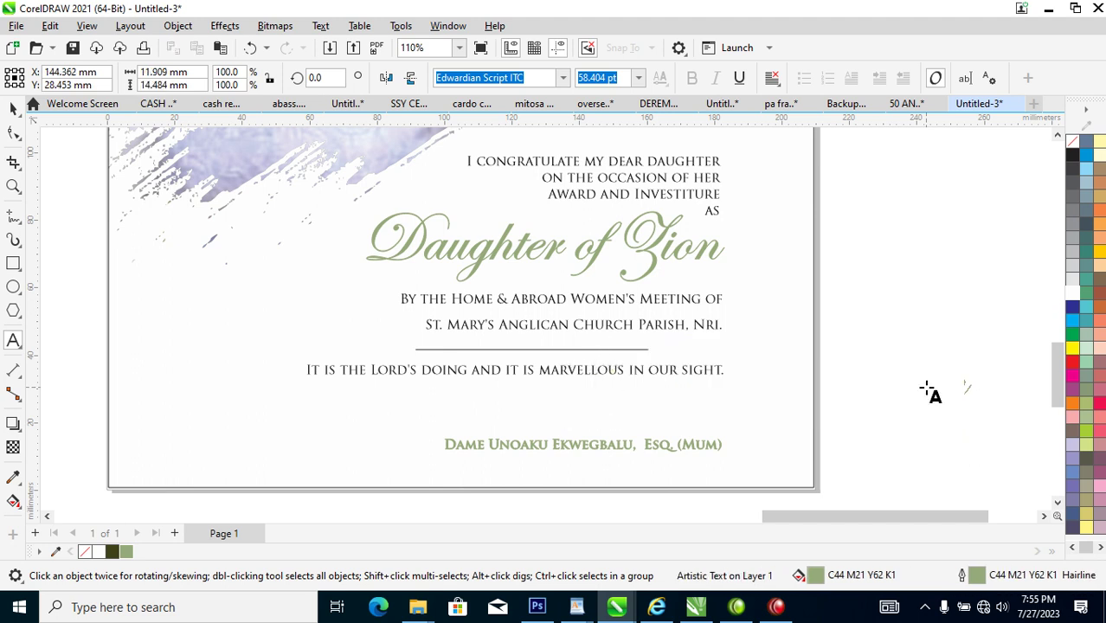
{"action": "type", "text": "j"}
{"action": "key", "text": "BackSpace"}
{"action": "type", "text": "L"}
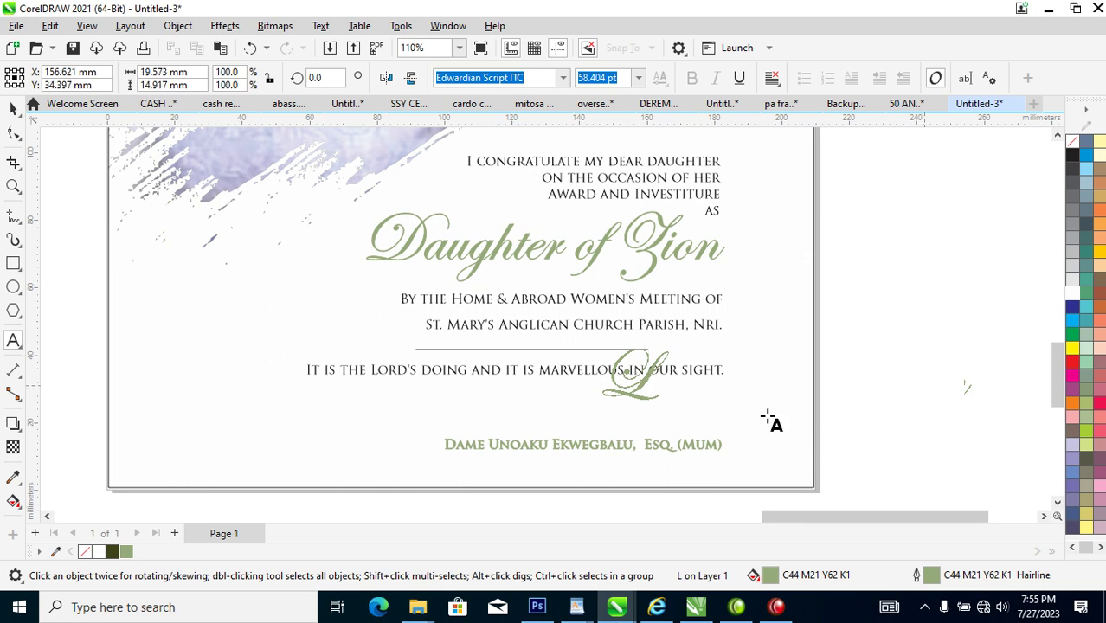
{"action": "key", "text": "space"}
{"action": "left_click_drag", "start_coordinate": [642, 388], "coordinate": [784, 378]}
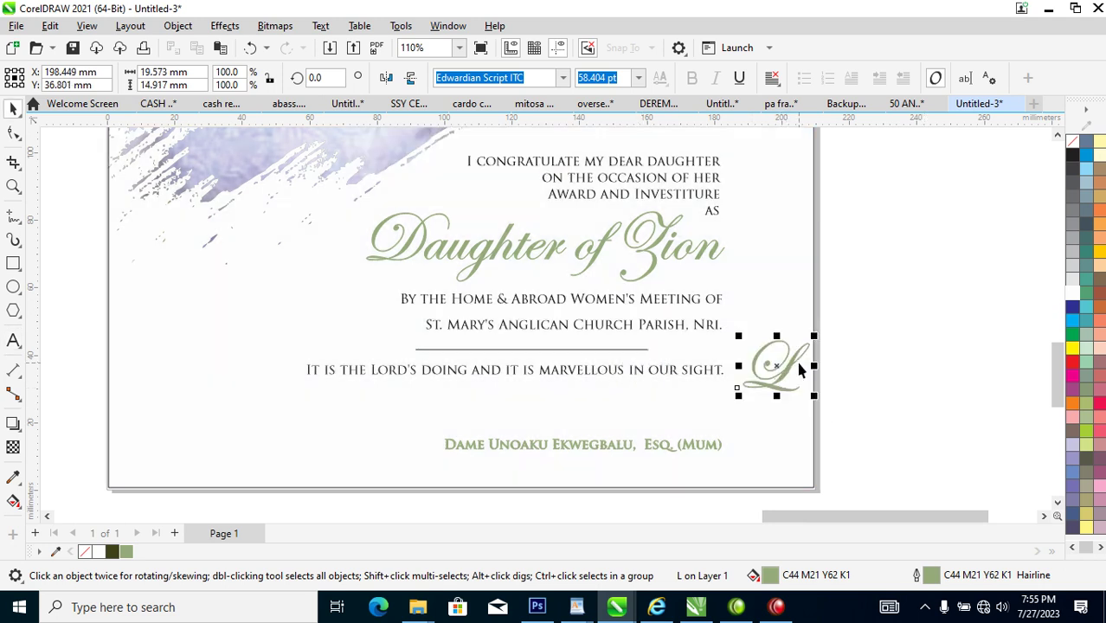
Step: Convert the script L to curves, rotate it and shrink it to about half size
{"action": "key", "text": "ctrl+q"}
{"action": "left_click", "coordinate": [780, 364]}
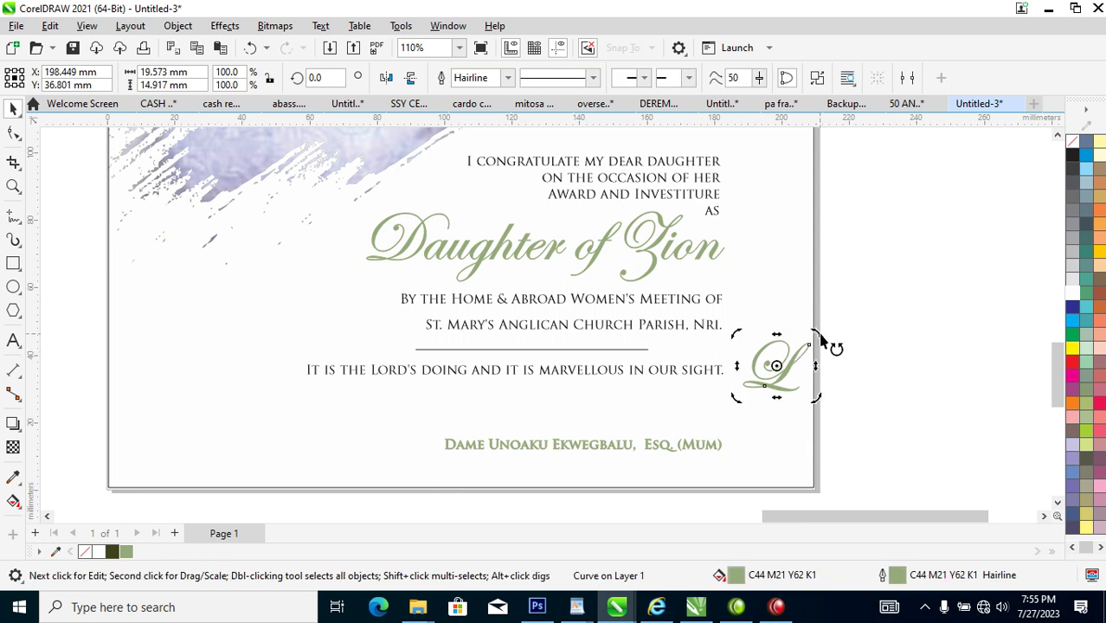
{"action": "left_click_drag", "start_coordinate": [820, 339], "coordinate": [706, 366]}
{"action": "left_click", "coordinate": [723, 346]}
{"action": "left_click_drag", "start_coordinate": [720, 329], "coordinate": [698, 337]}
Step: Mirror the flourish horizontally and rotate it along the divider's right end
{"action": "key", "text": "z"}
{"action": "left_click_drag", "start_coordinate": [392, 264], "coordinate": [822, 414]}
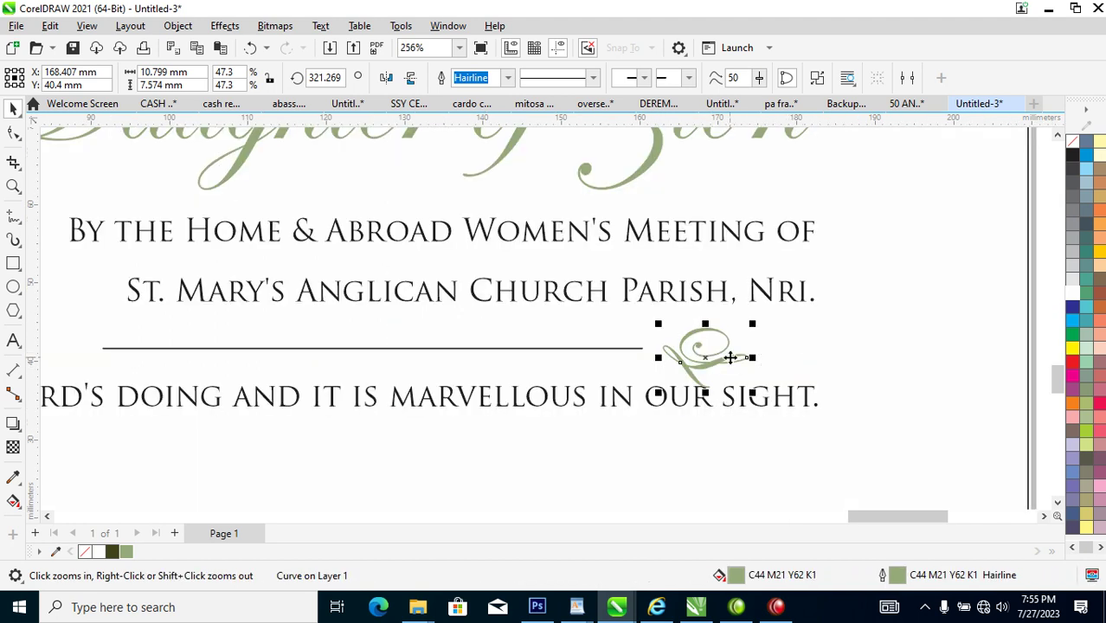
{"action": "key", "text": "space"}
{"action": "left_click_drag", "start_coordinate": [729, 359], "coordinate": [790, 343]}
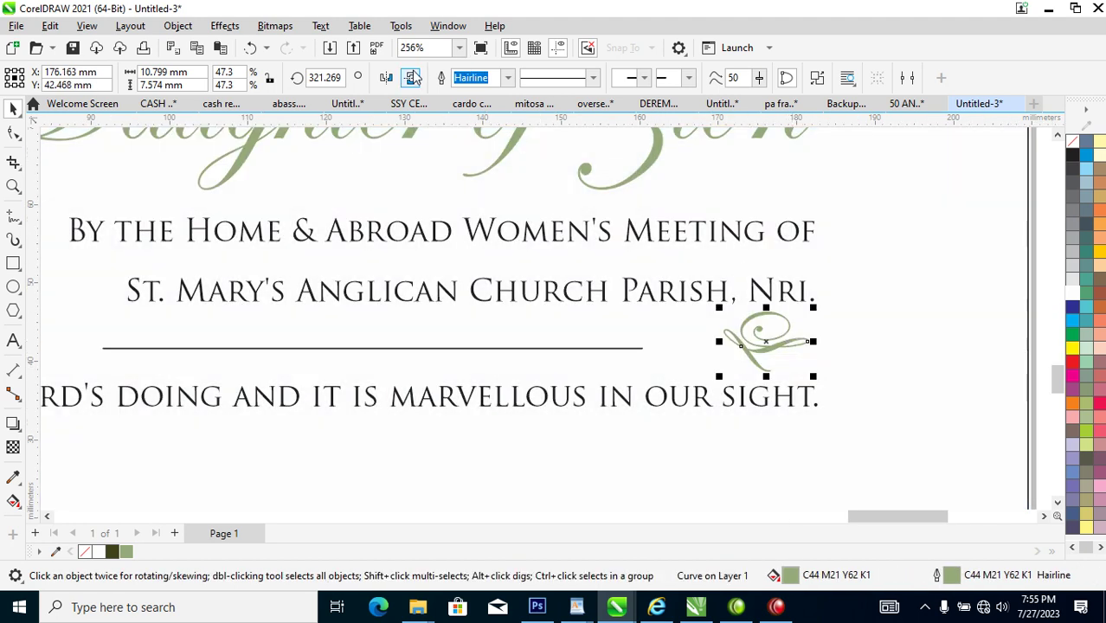
{"action": "left_click", "coordinate": [387, 77]}
{"action": "left_click", "coordinate": [796, 341]}
{"action": "left_click_drag", "start_coordinate": [815, 309], "coordinate": [821, 322]}
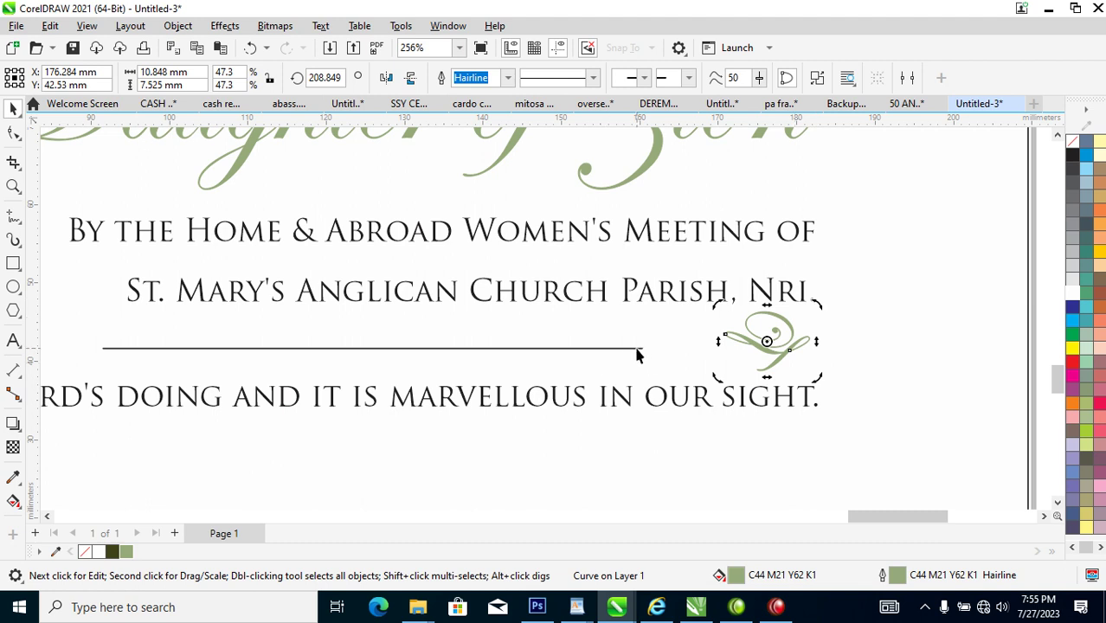
Step: Move the divider line up to meet the flourish and colour both black
{"action": "left_click_drag", "start_coordinate": [637, 349], "coordinate": [725, 334]}
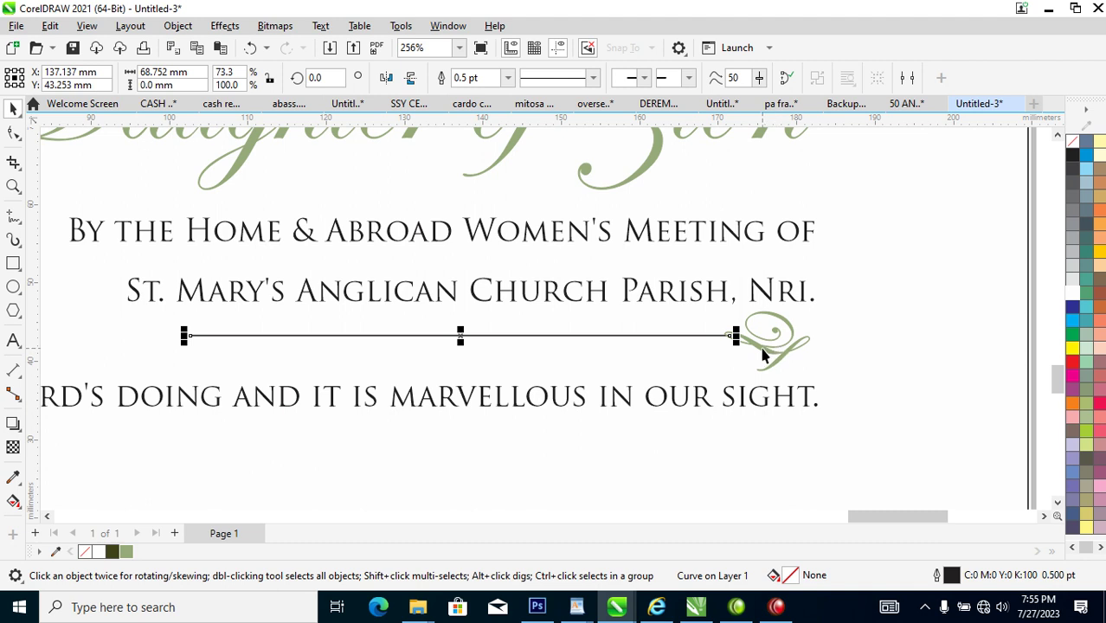
{"action": "left_click", "coordinate": [785, 356], "text": "shift"}
{"action": "left_click", "coordinate": [1073, 155]}
{"action": "right_click", "coordinate": [1074, 154]}
{"action": "left_click", "coordinate": [1009, 164]}
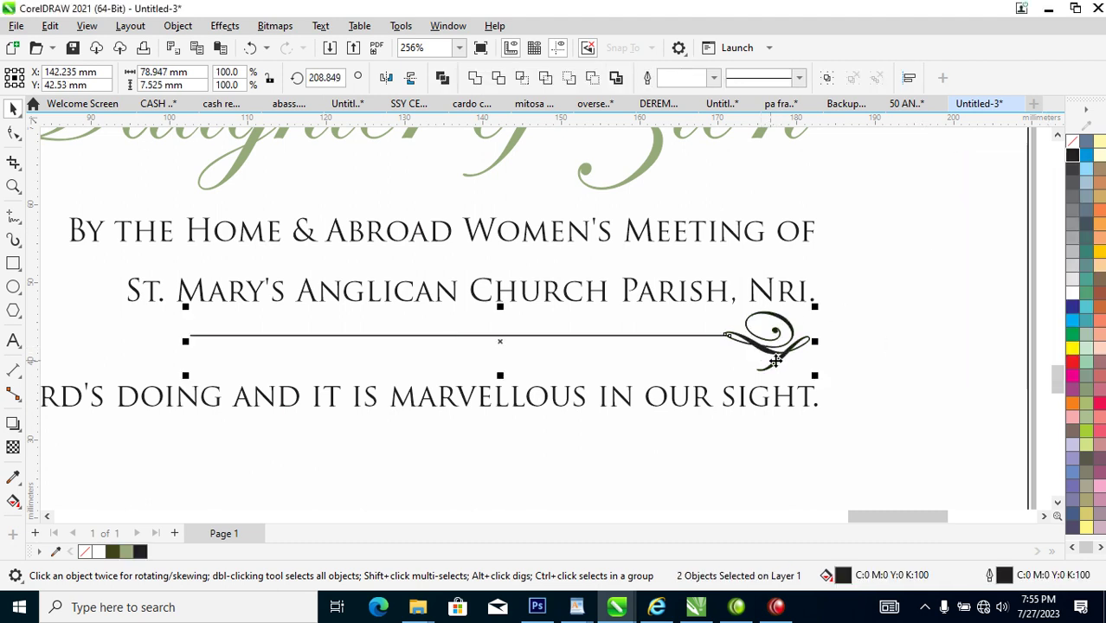
Step: Shrink the divider to about 52 mm wide and group the line and flourish
{"action": "left_click_drag", "start_coordinate": [784, 356], "coordinate": [796, 366]}
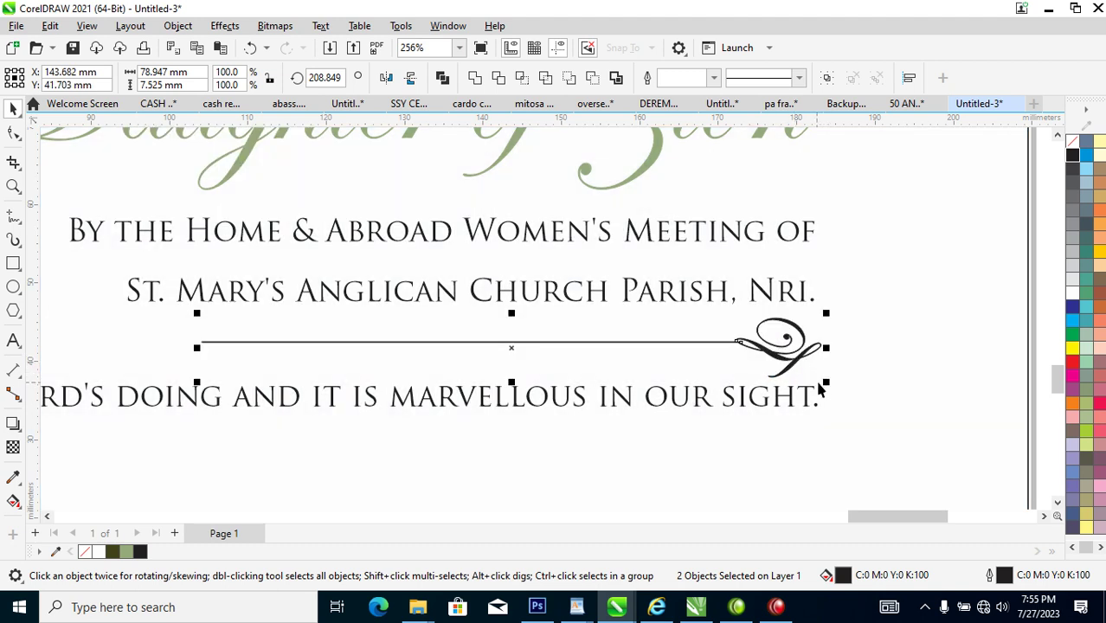
{"action": "left_click_drag", "start_coordinate": [826, 315], "coordinate": [794, 341]}
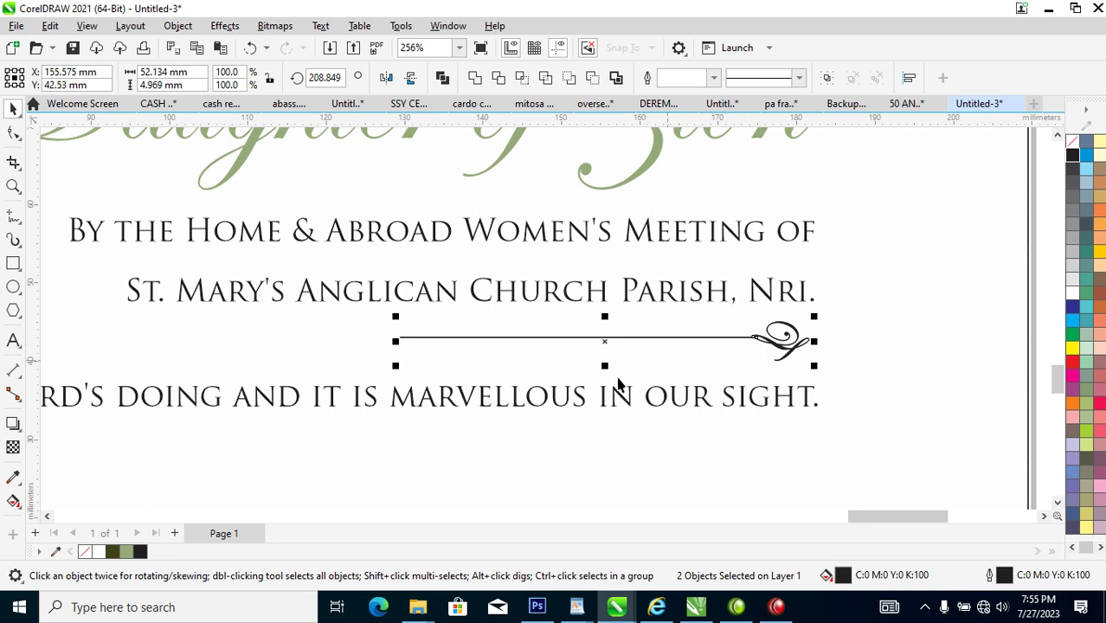
{"action": "key", "text": "ctrl+g"}
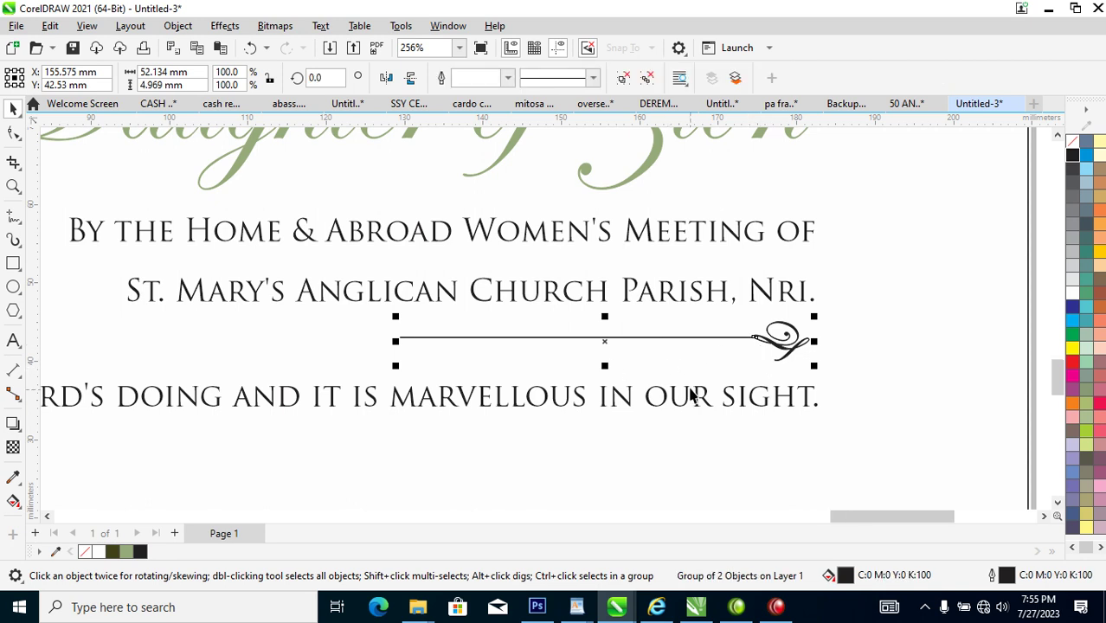
{"action": "scroll", "coordinate": [697, 385], "scroll_direction": "down", "scroll_amount": 3}
Step: Tighten the line spacing between the two church-name lines
{"action": "left_click", "coordinate": [740, 339]}
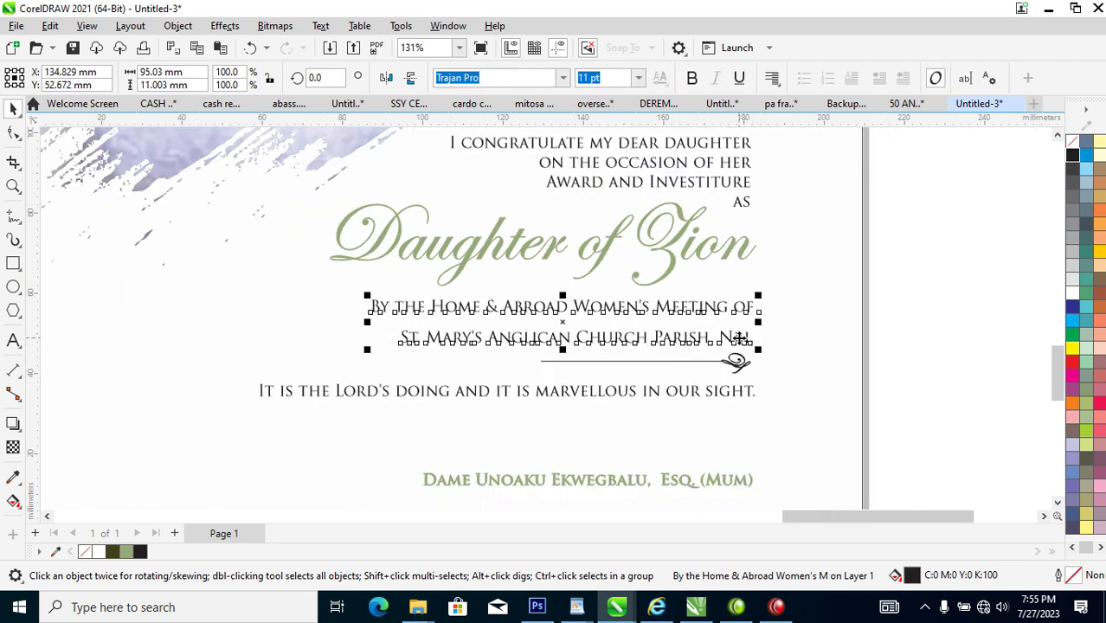
{"action": "left_click", "coordinate": [13, 132]}
{"action": "left_click_drag", "start_coordinate": [366, 352], "coordinate": [367, 344]}
{"action": "key", "text": "space"}
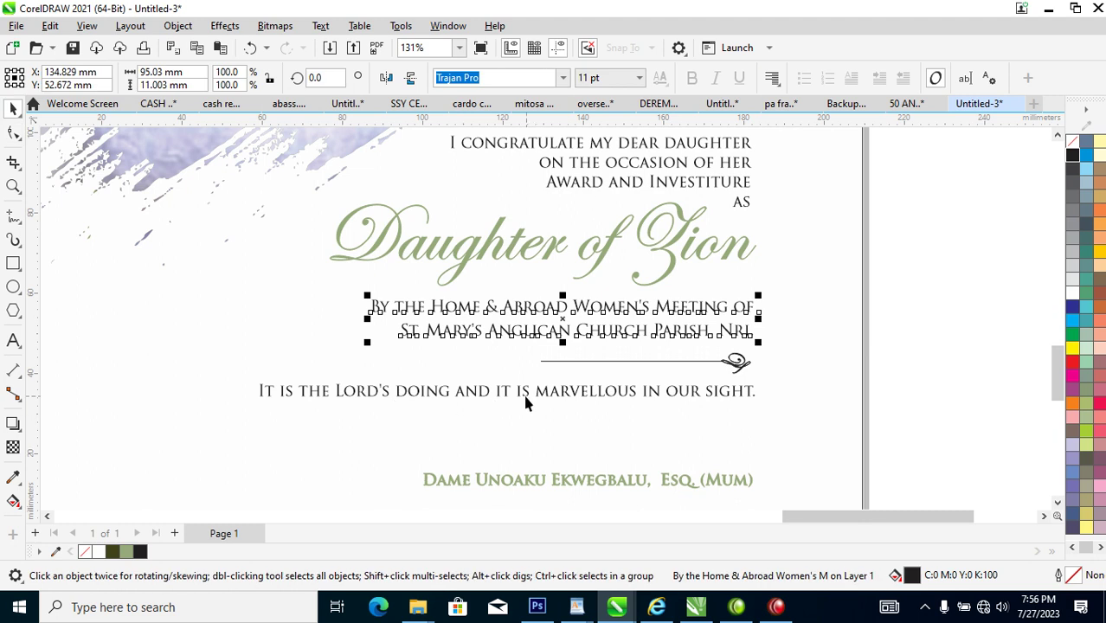
Step: Lower the quote line and swirl divider slightly, and raise the signature line
{"action": "left_click", "coordinate": [566, 394]}
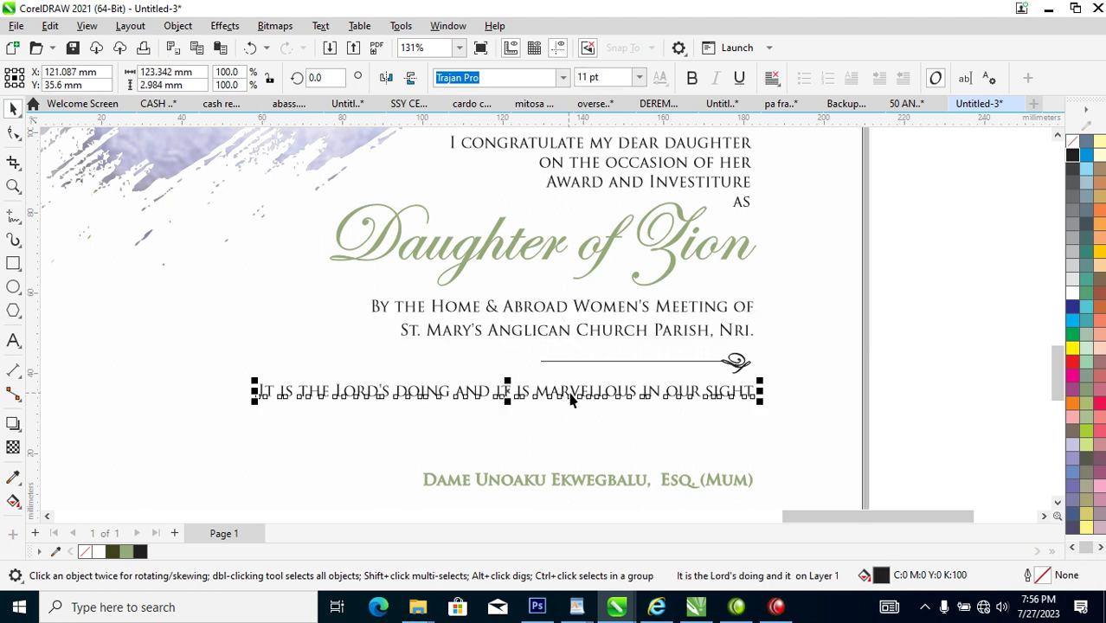
{"action": "left_click", "coordinate": [738, 364], "text": "shift"}
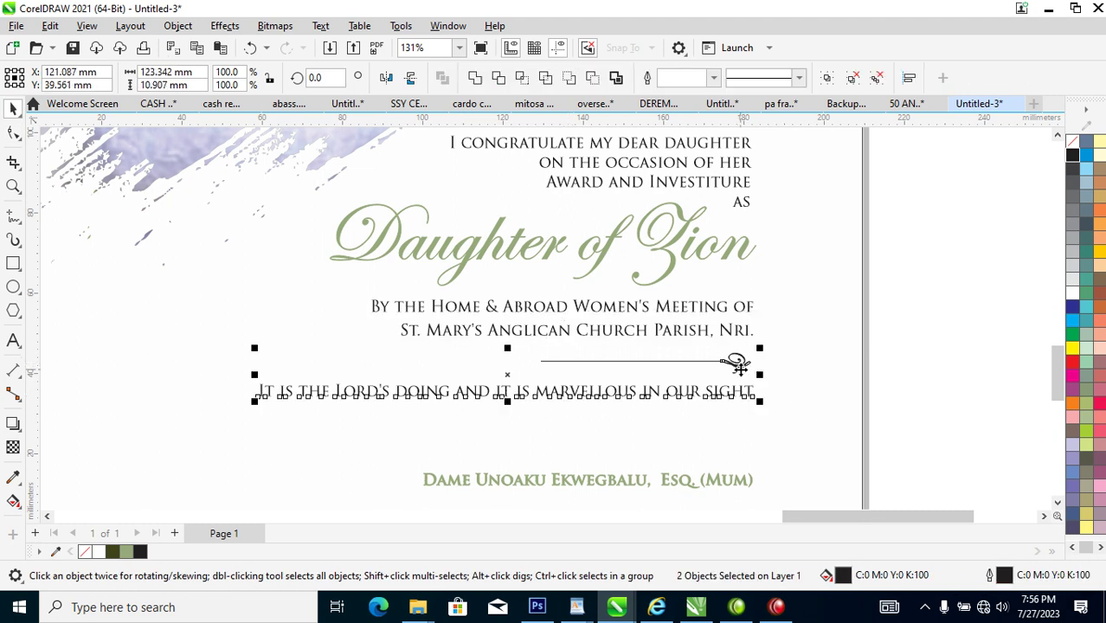
{"action": "left_click_drag", "start_coordinate": [739, 365], "coordinate": [743, 374]}
{"action": "left_click", "coordinate": [767, 443]}
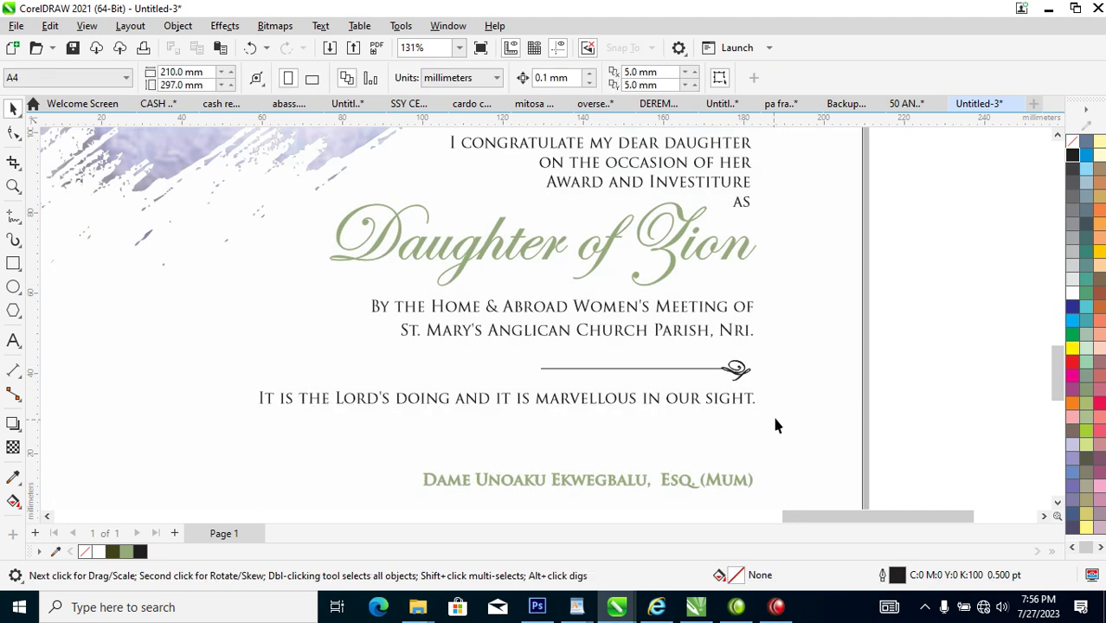
{"action": "mouse_move", "coordinate": [742, 485]}
{"action": "left_mouse_down"}
{"action": "mouse_move", "coordinate": [745, 465]}
{"action": "mouse_move", "coordinate": [732, 468]}
{"action": "left_mouse_up"}
Step: Zoom in on the Trajan Pro congratulations text and make the 'Award and Investiture' line bold
{"action": "scroll", "coordinate": [727, 360], "scroll_direction": "down", "scroll_amount": 2}
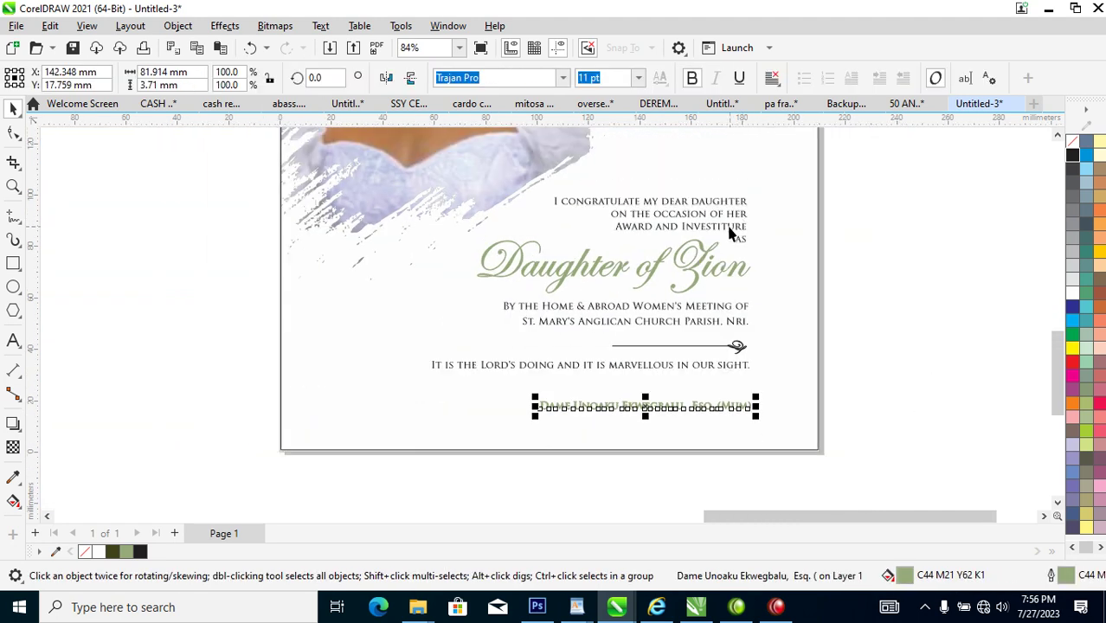
{"action": "key", "text": "z"}
{"action": "left_click_drag", "start_coordinate": [435, 173], "coordinate": [823, 331]}
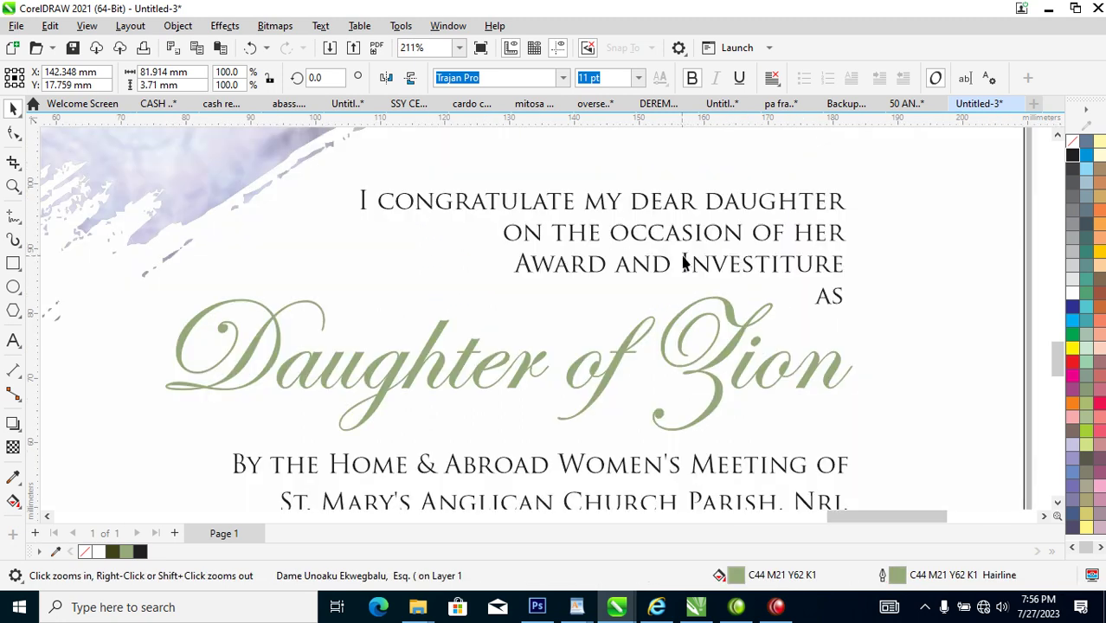
{"action": "key", "text": "space"}
{"action": "left_click", "coordinate": [688, 268]}
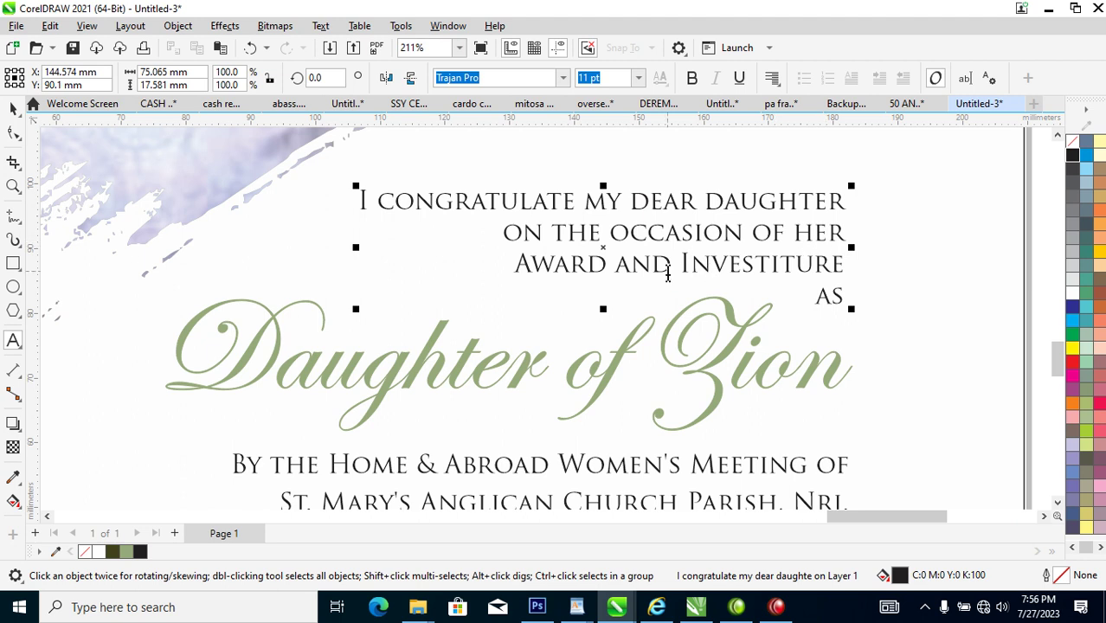
{"action": "left_click_drag", "start_coordinate": [671, 265], "coordinate": [615, 265]}
{"action": "left_click", "coordinate": [514, 265]}
{"action": "left_click_drag", "start_coordinate": [513, 264], "coordinate": [849, 266]}
{"action": "left_click", "coordinate": [692, 78]}
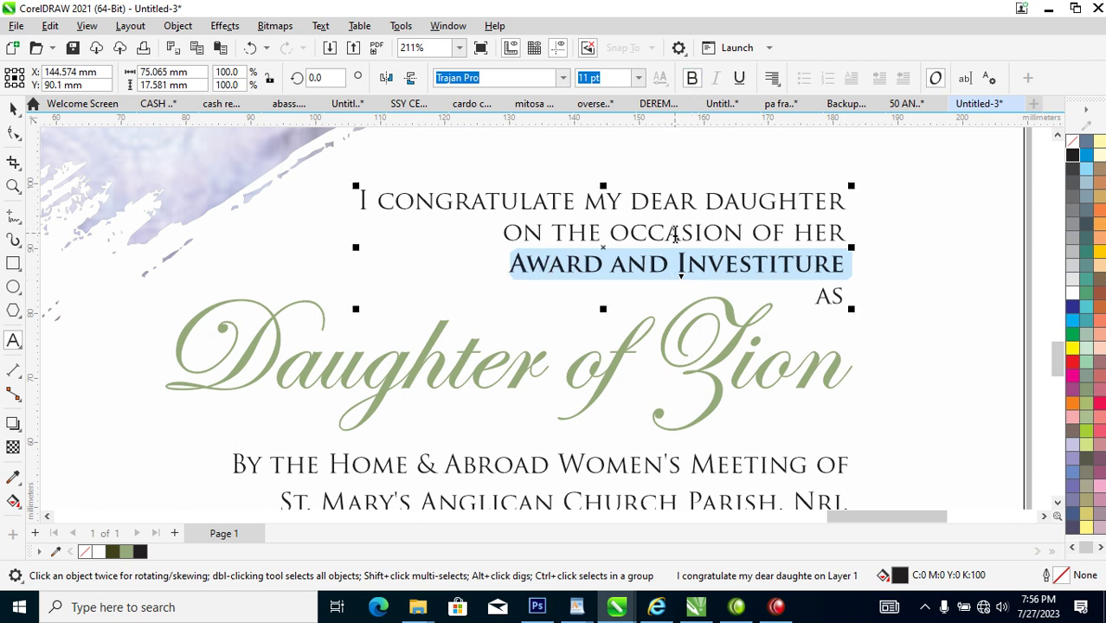
Step: Change 'Award and Investiture' to UPPERCASE, then fit the whole page in view
{"action": "key", "text": "shift+F3"}
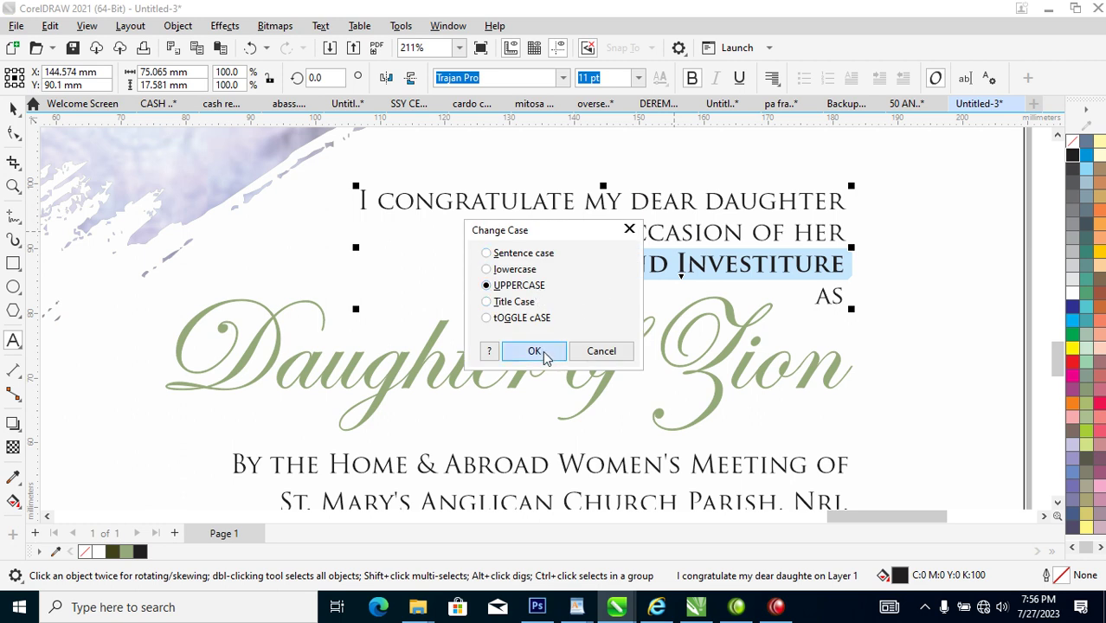
{"action": "left_click", "coordinate": [543, 350]}
{"action": "key", "text": "ctrl+space"}
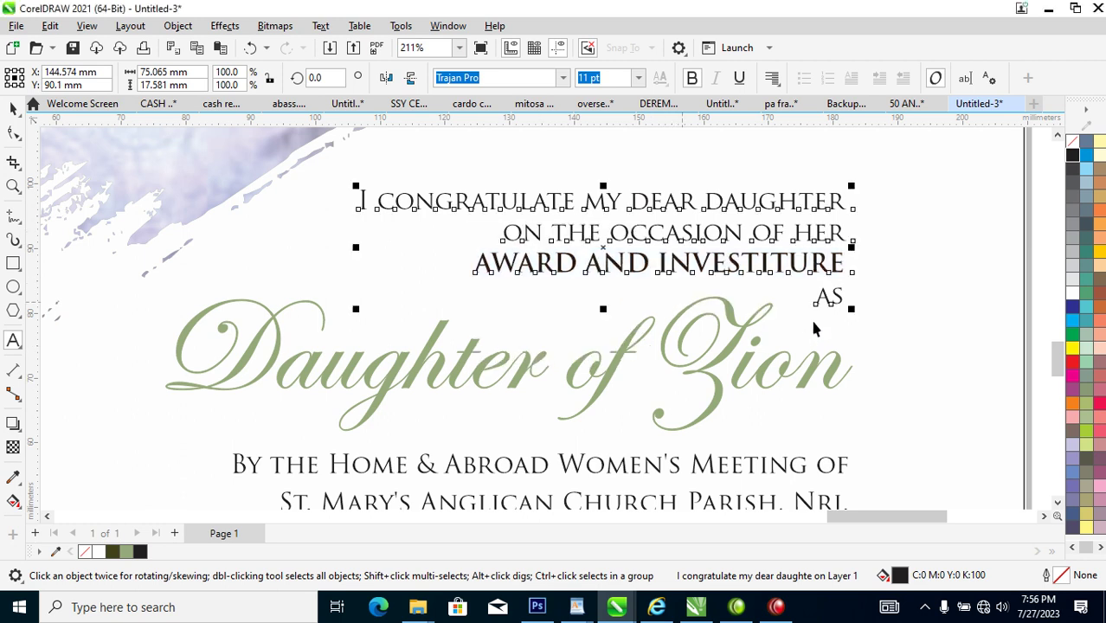
{"action": "scroll", "coordinate": [832, 325], "scroll_direction": "down", "scroll_amount": 1}
{"action": "scroll", "coordinate": [835, 330], "scroll_direction": "down", "scroll_amount": 6}
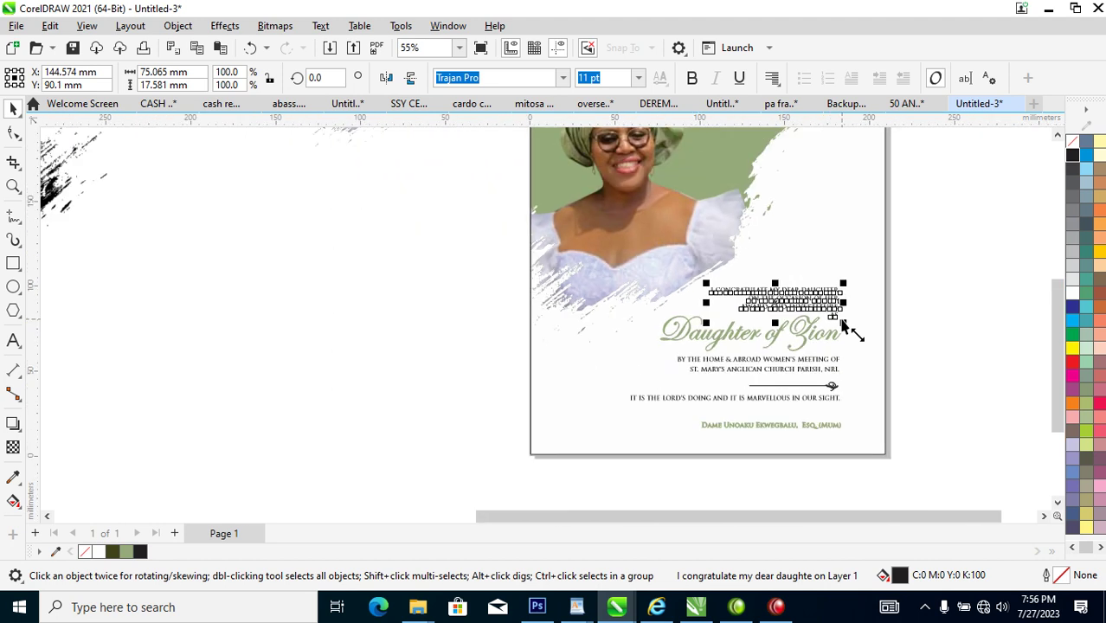
{"action": "scroll", "coordinate": [813, 216], "scroll_direction": "down", "scroll_amount": 1}
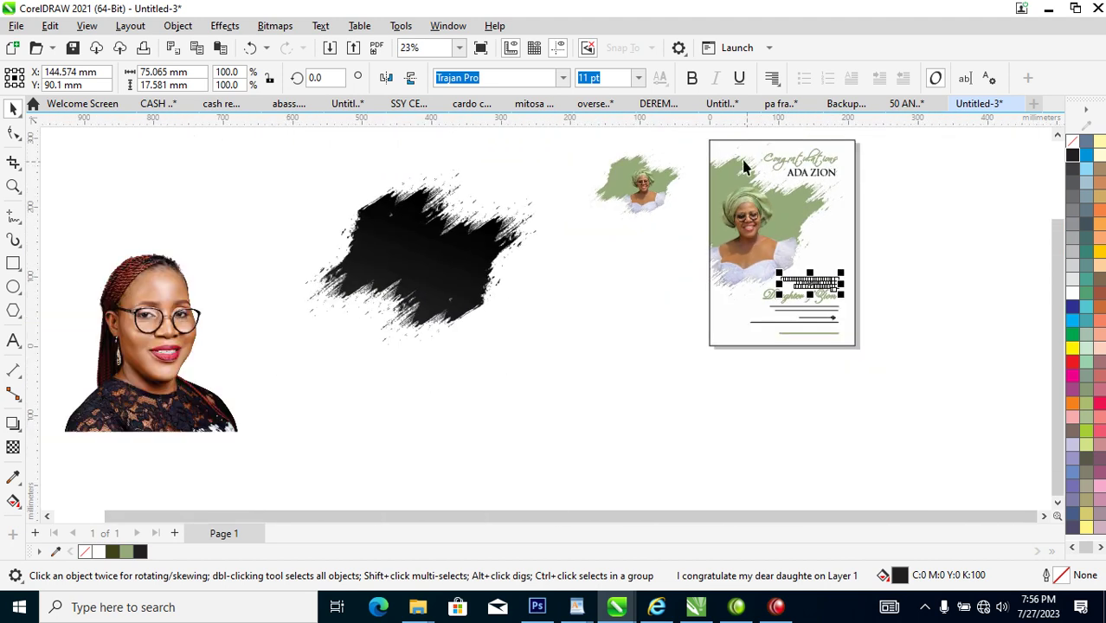
{"action": "key", "text": "z"}
{"action": "key", "text": "shift+F4"}
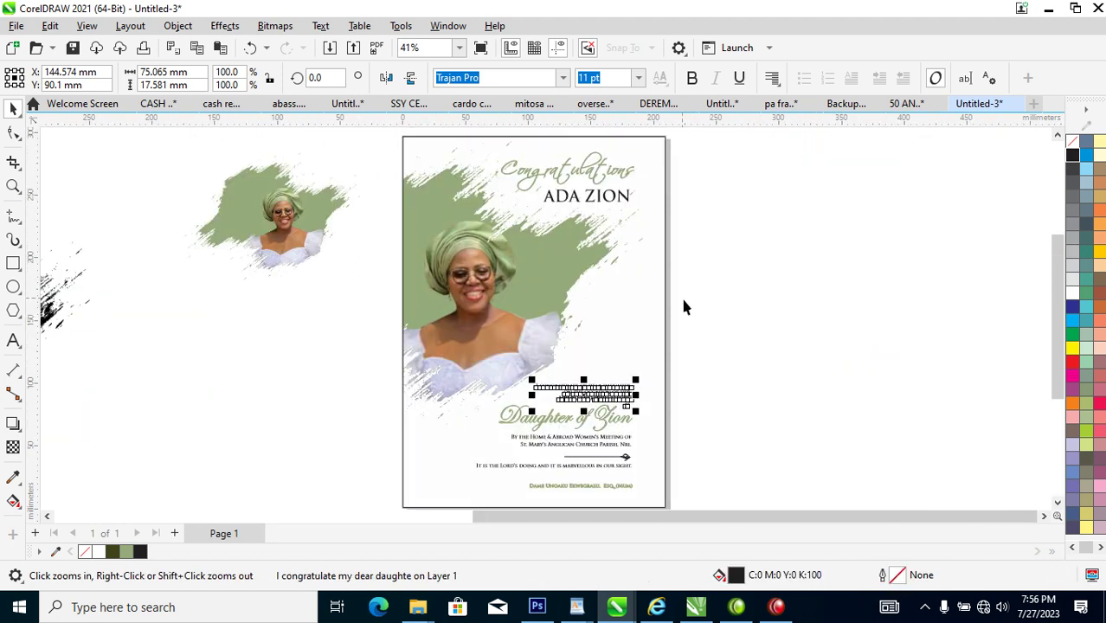
Step: Extract the woman-in-white photo from its green brush-frame PowerClip beside the page
{"action": "left_click", "coordinate": [690, 303]}
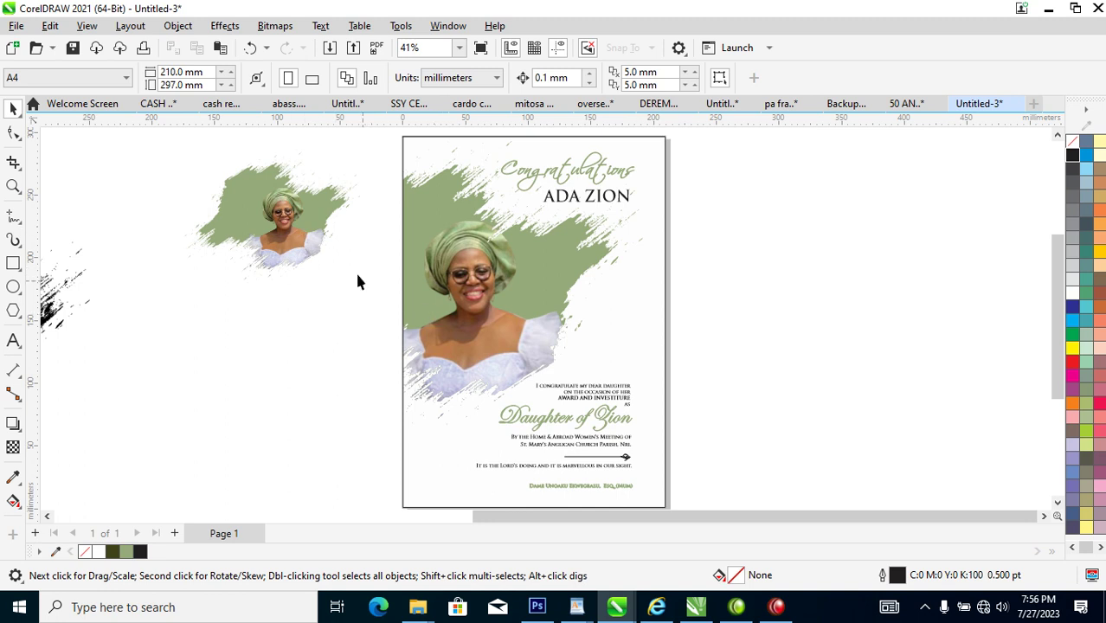
{"action": "left_click", "coordinate": [306, 217]}
{"action": "right_click", "coordinate": [299, 217]}
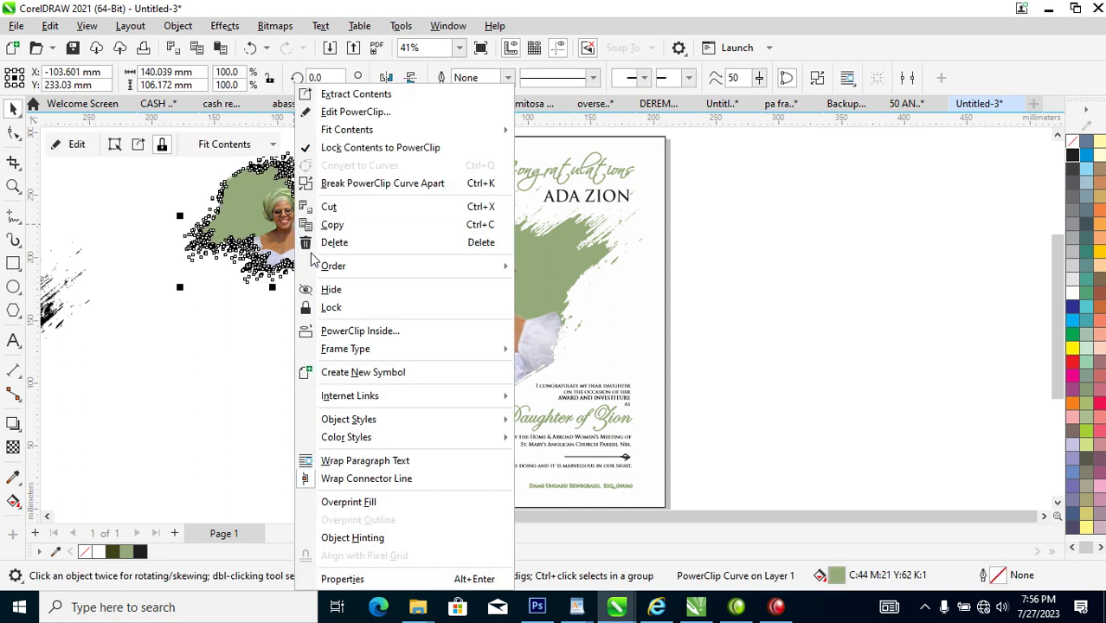
{"action": "left_click", "coordinate": [356, 93]}
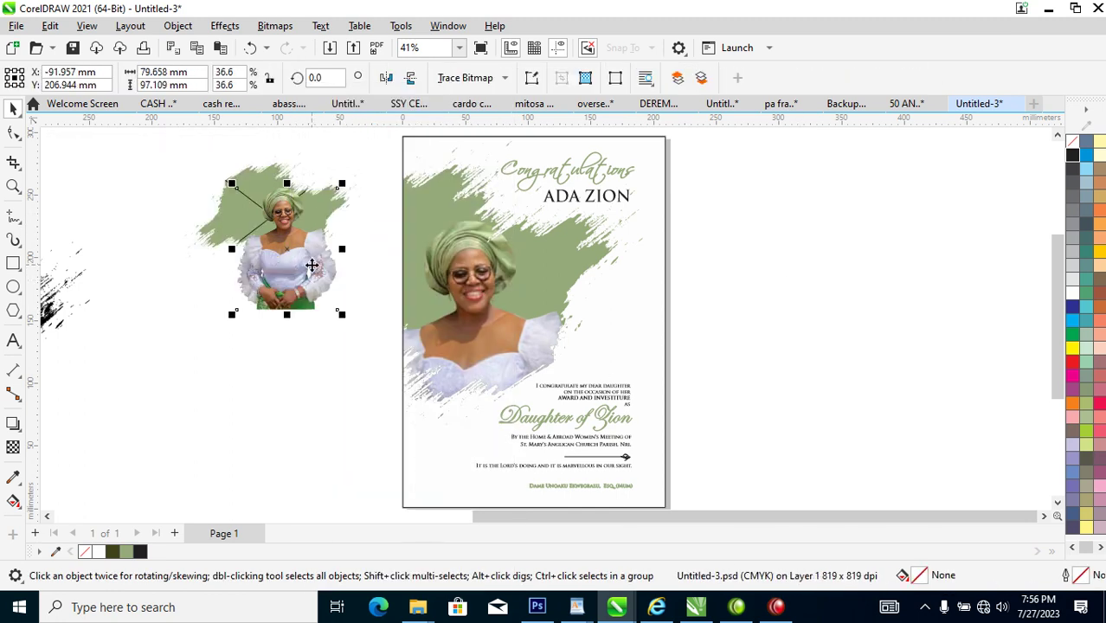
Step: Place the photo on the page's right side, enlarged to about 63.5%
{"action": "left_click_drag", "start_coordinate": [312, 265], "coordinate": [663, 317]}
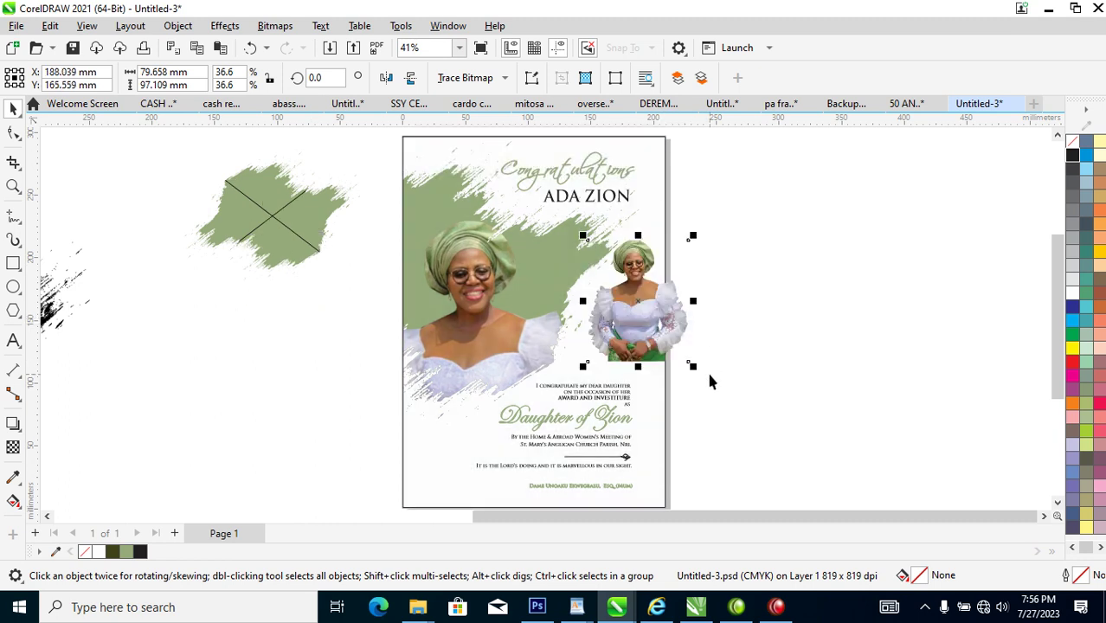
{"action": "left_click_drag", "start_coordinate": [697, 370], "coordinate": [784, 456]}
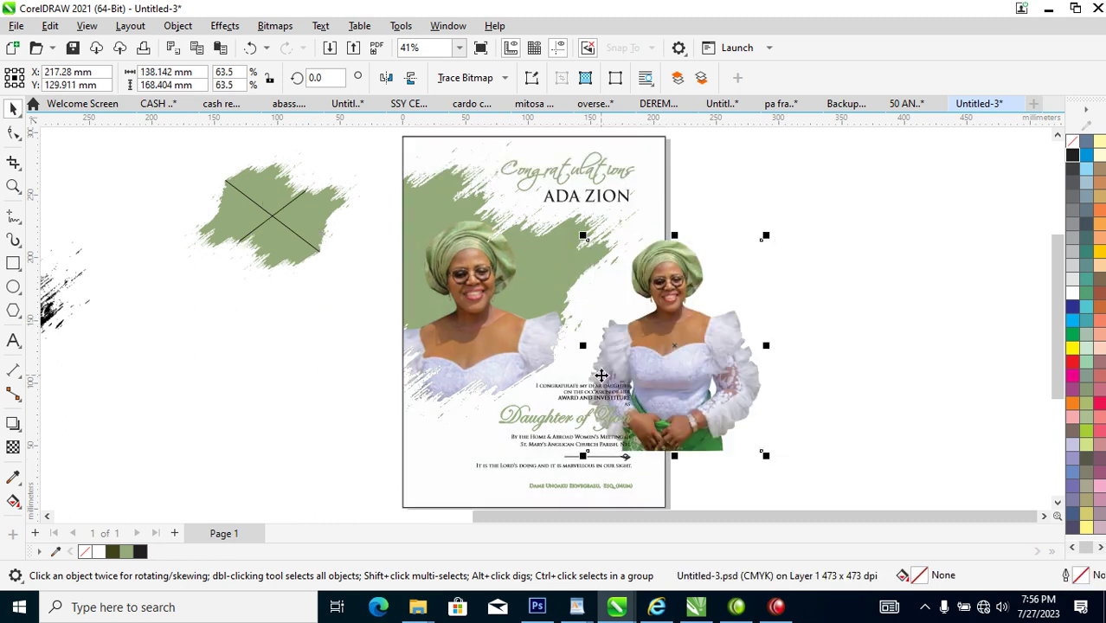
{"action": "left_click", "coordinate": [13, 447]}
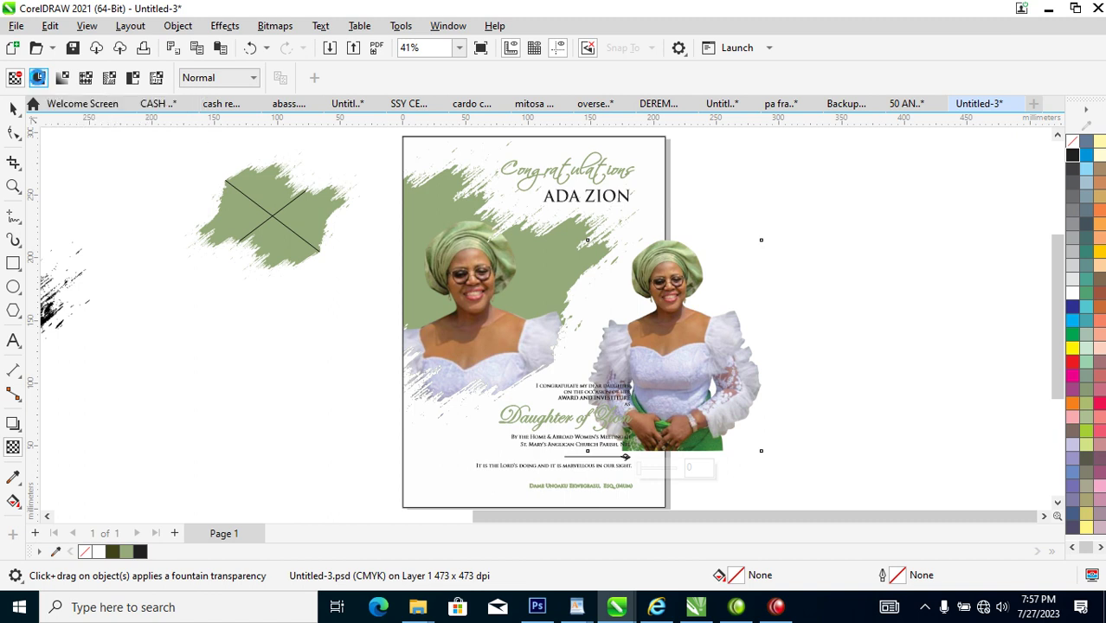
Step: Apply 50% uniform transparency and convert the photo to a Grayscale (8-bit) bitmap
{"action": "left_click", "coordinate": [38, 77]}
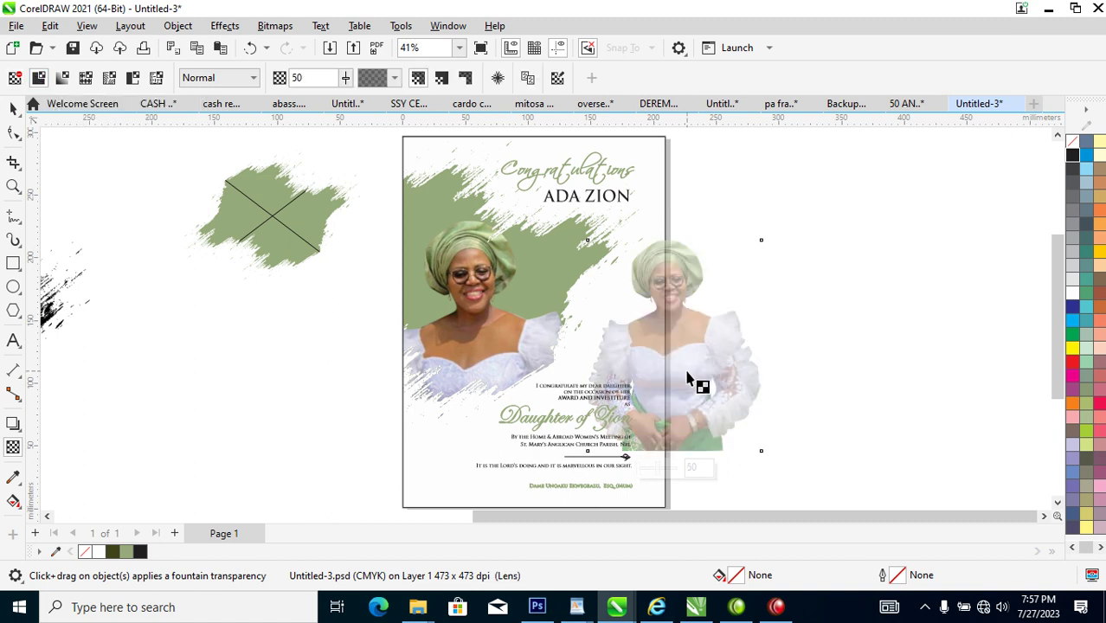
{"action": "left_click", "coordinate": [13, 109]}
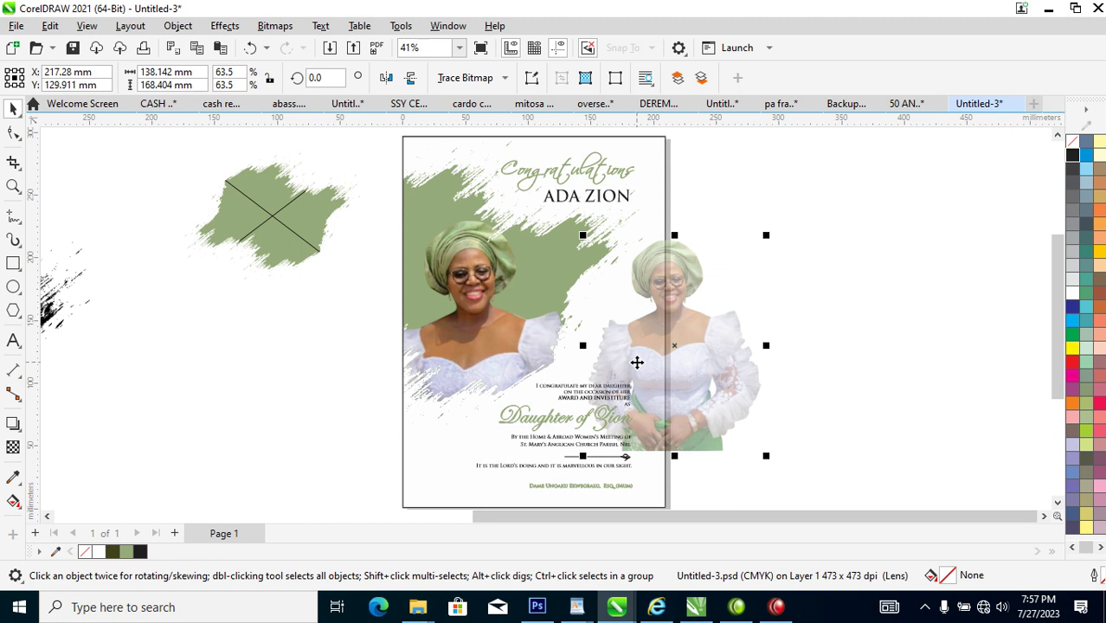
{"action": "key", "text": "alt+b"}
{"action": "key", "text": "Return"}
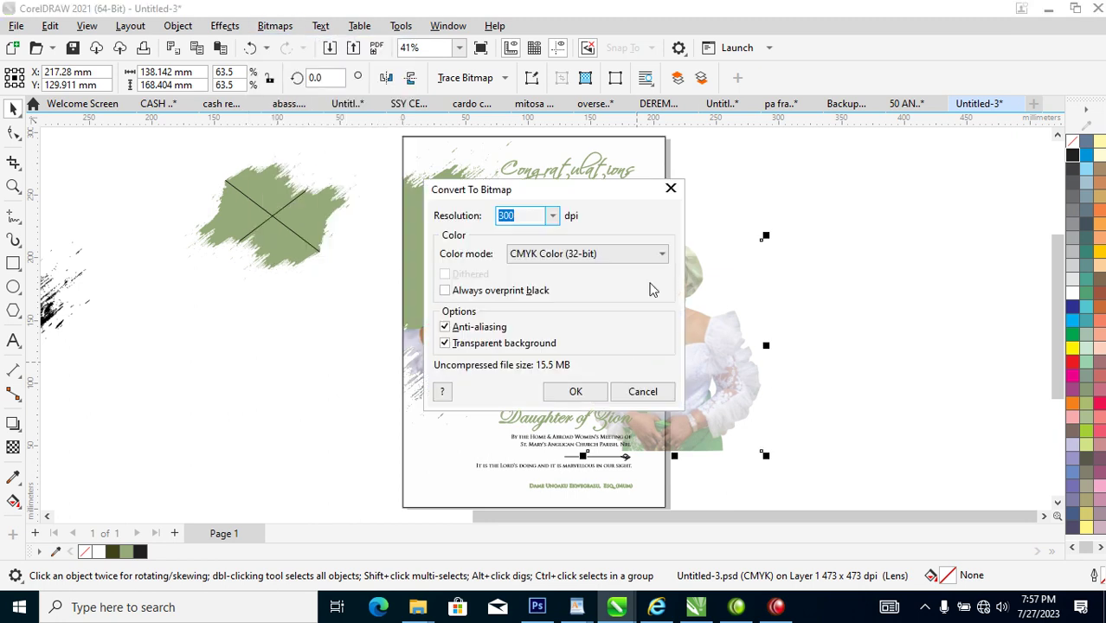
{"action": "left_click", "coordinate": [656, 255]}
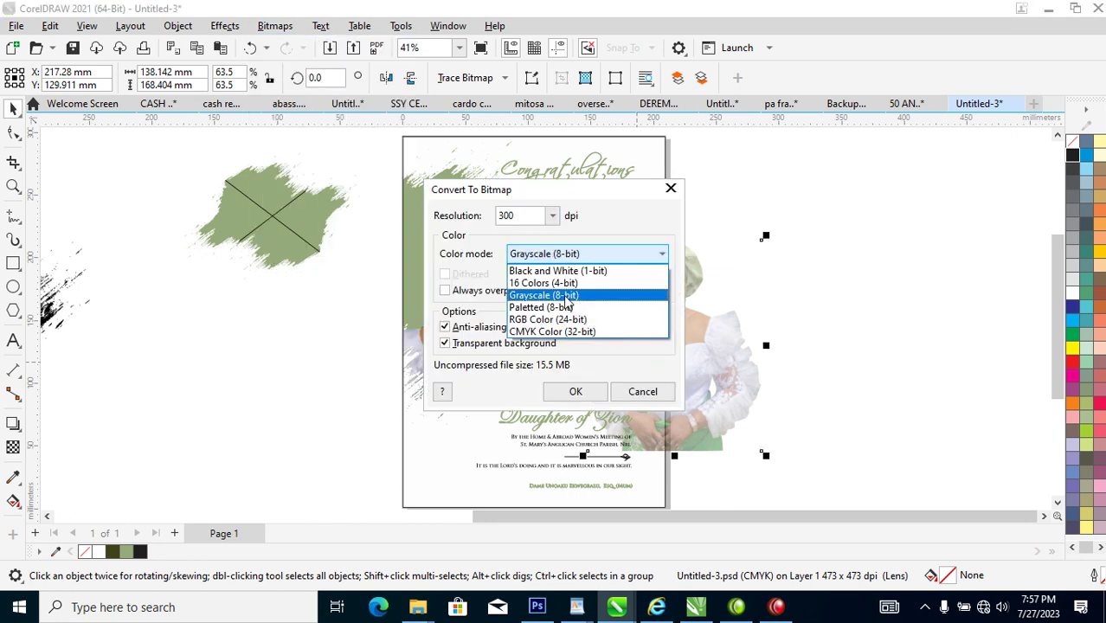
{"action": "left_click", "coordinate": [565, 293]}
{"action": "left_click", "coordinate": [576, 392]}
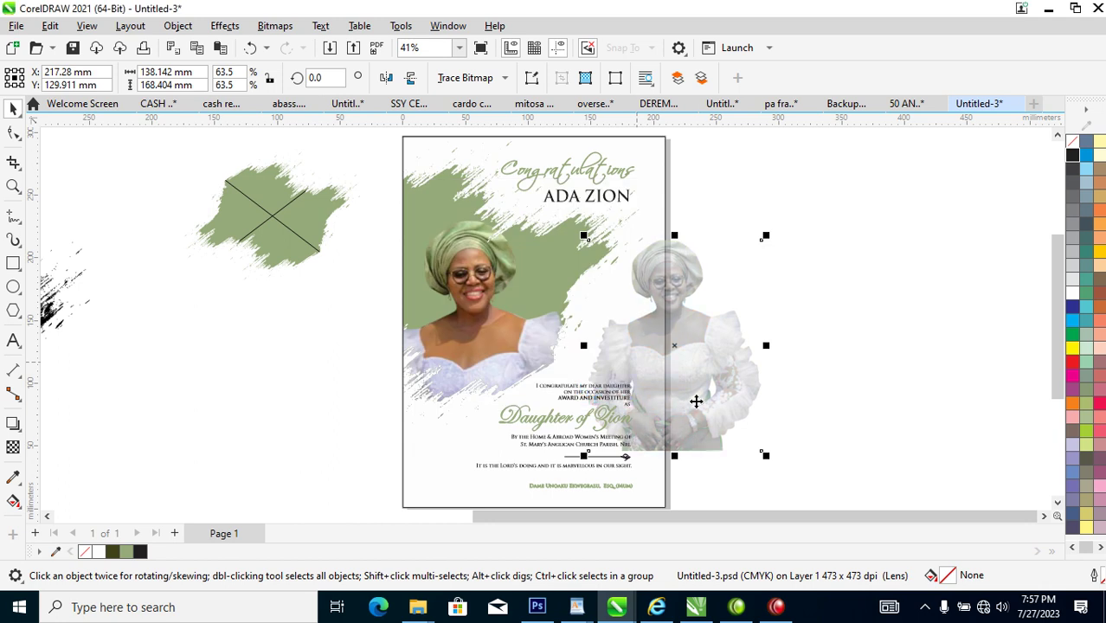
Step: Move the grey photo up and left and try a gradient transparency fade
{"action": "left_click_drag", "start_coordinate": [739, 375], "coordinate": [692, 361]}
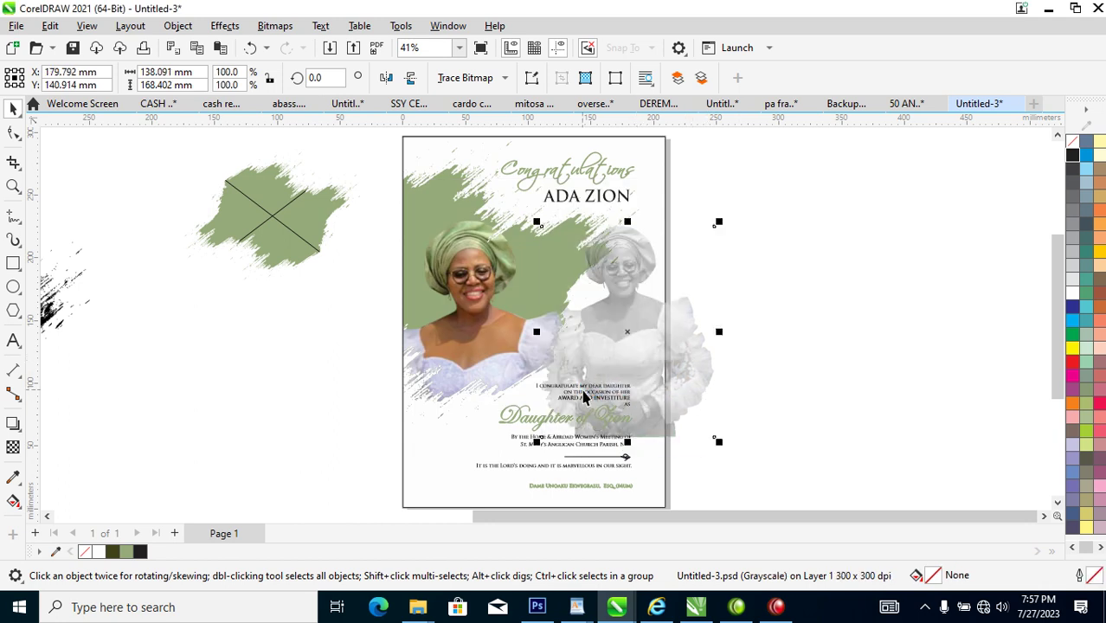
{"action": "left_click", "coordinate": [13, 446]}
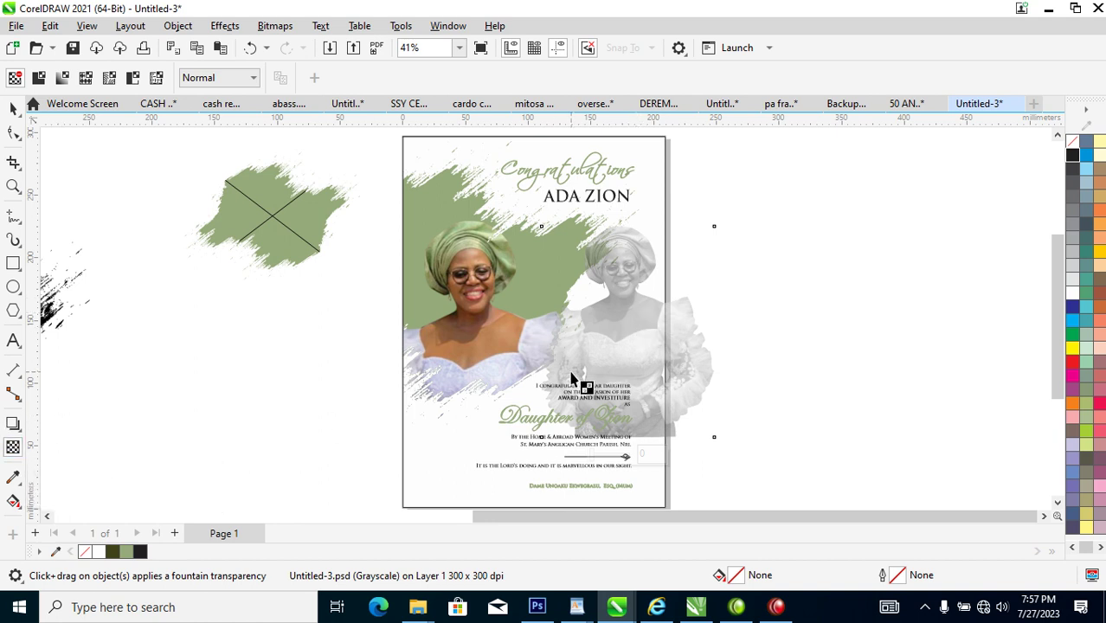
{"action": "left_click_drag", "start_coordinate": [620, 334], "coordinate": [620, 417]}
{"action": "key", "text": "space"}
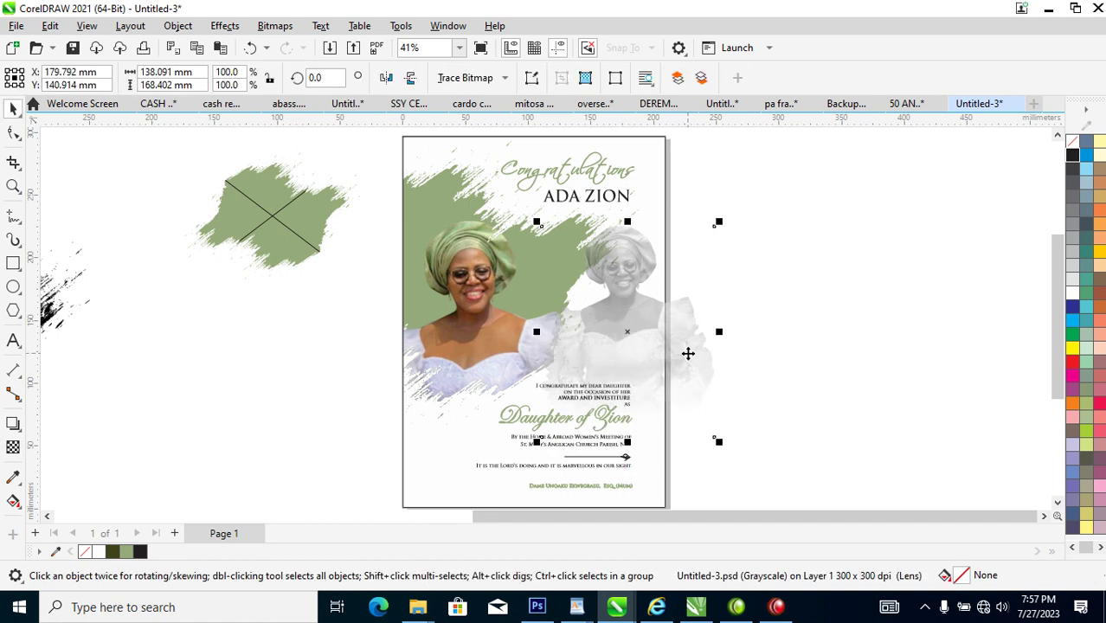
Step: Reapply an even 50% uniform transparency to the grayscale photo
{"action": "key", "text": "alt+b"}
{"action": "key", "text": "Escape"}
{"action": "left_click", "coordinate": [13, 447]}
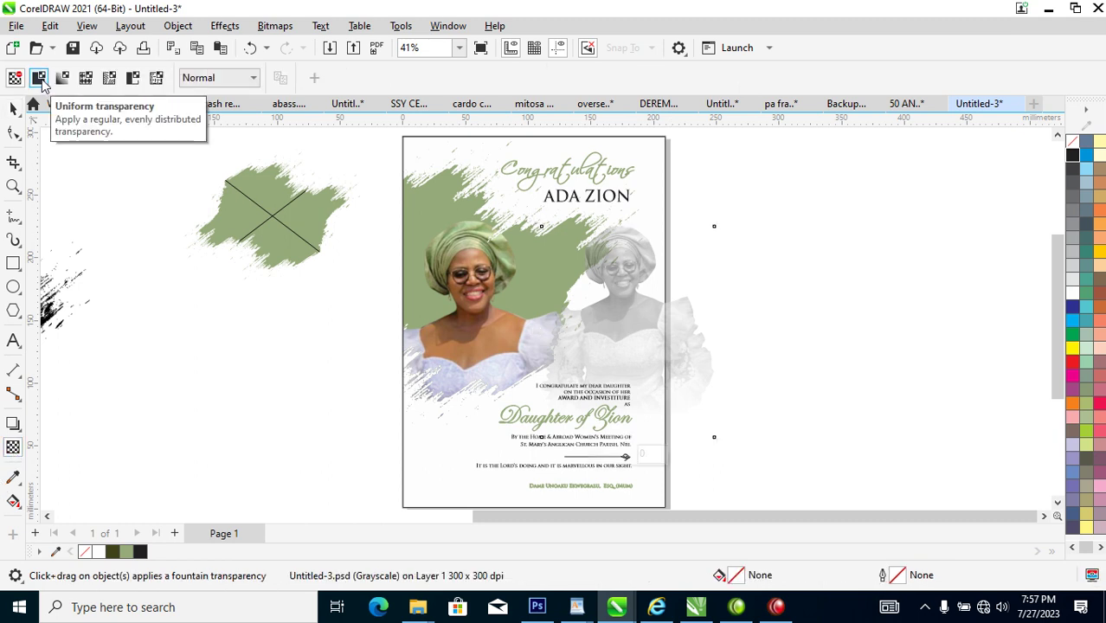
{"action": "left_click", "coordinate": [39, 78]}
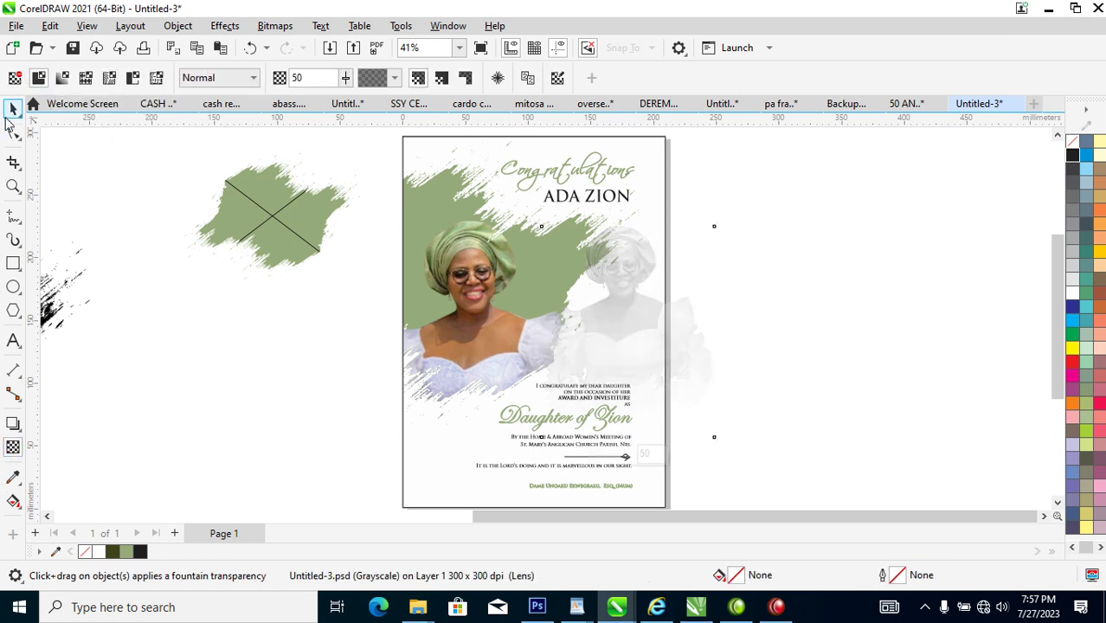
{"action": "left_click", "coordinate": [12, 108]}
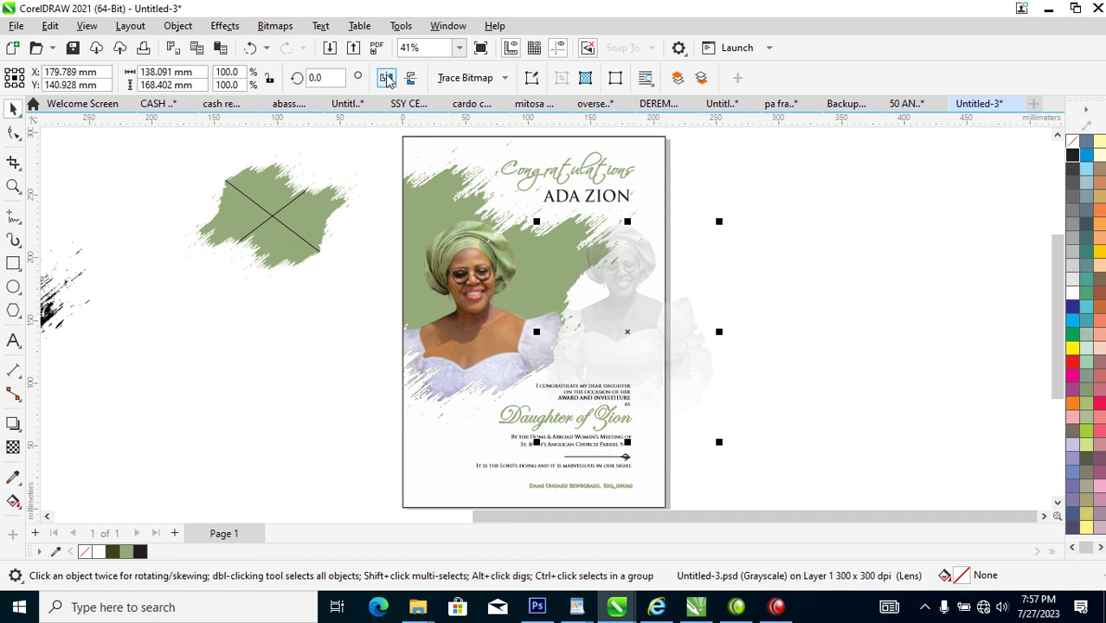
Step: Mirror the faded photo horizontally, enlarge it to 178% and move it up slightly
{"action": "left_click", "coordinate": [387, 79]}
{"action": "left_click_drag", "start_coordinate": [718, 223], "coordinate": [769, 245]}
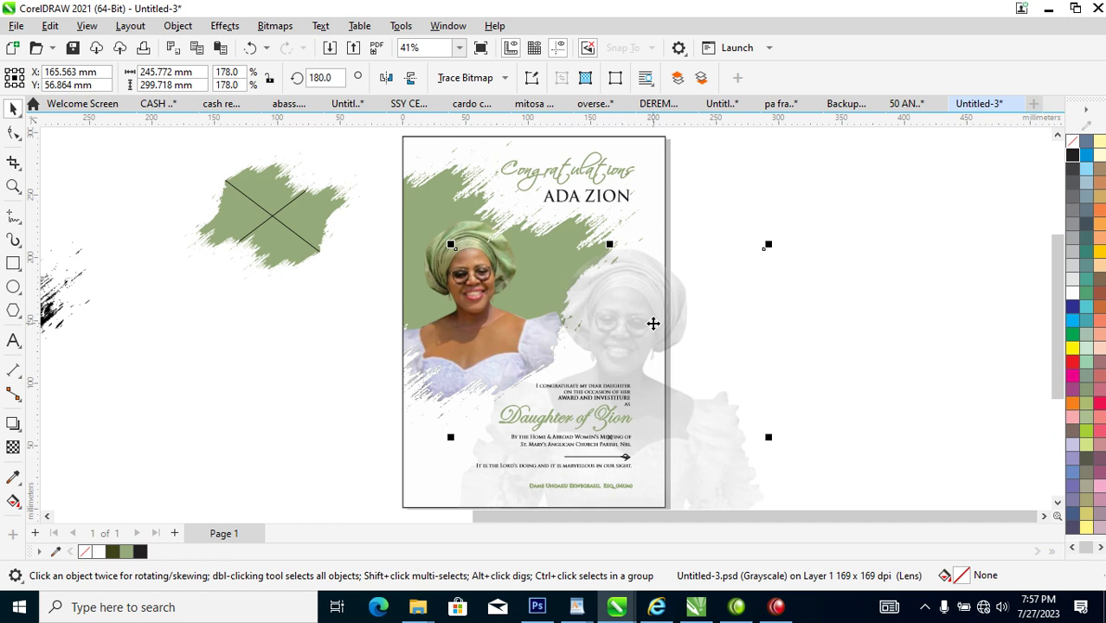
{"action": "mouse_move", "coordinate": [657, 325]}
{"action": "left_mouse_down"}
{"action": "mouse_move", "coordinate": [662, 300]}
{"action": "mouse_move", "coordinate": [654, 313]}
{"action": "mouse_move", "coordinate": [669, 316]}
{"action": "mouse_move", "coordinate": [457, 171]}
{"action": "mouse_move", "coordinate": [462, 188]}
{"action": "mouse_move", "coordinate": [627, 300]}
{"action": "left_mouse_up"}
Step: PowerClip the photo inside the page-sized frame, adjust its stacking order, enlarge and reposition it
{"action": "left_click", "coordinate": [541, 221]}
{"action": "left_click", "coordinate": [414, 173]}
{"action": "key", "text": "shift+Page_Up"}
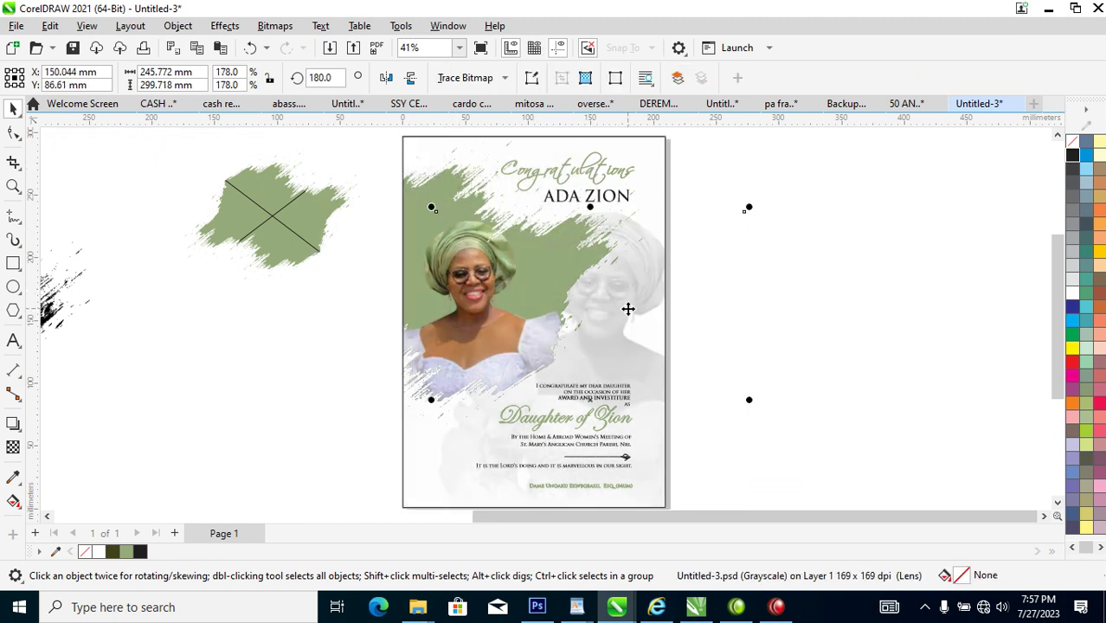
{"action": "left_click_drag", "start_coordinate": [750, 206], "coordinate": [788, 169]}
{"action": "left_click_drag", "start_coordinate": [641, 275], "coordinate": [681, 334]}
Step: Enlarge the watermark photo further to 256.3% and nudge it to the upper right
{"action": "left_click_drag", "start_coordinate": [838, 243], "coordinate": [861, 207]}
{"action": "left_click_drag", "start_coordinate": [661, 324], "coordinate": [656, 313]}
{"action": "left_click", "coordinate": [903, 286]}
{"action": "left_click", "coordinate": [526, 391]}
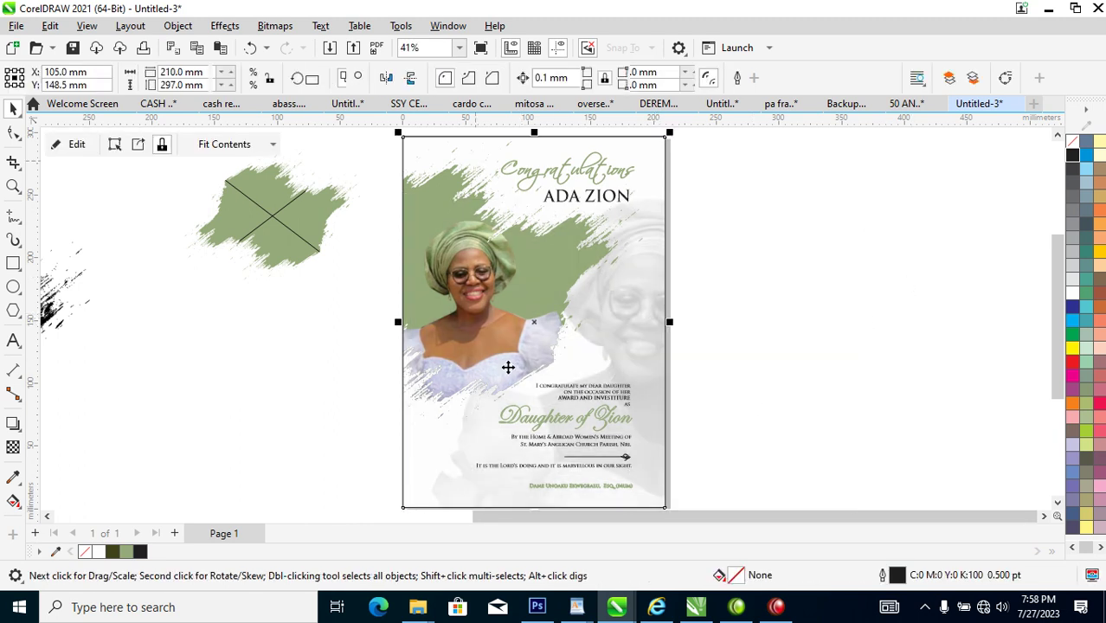
{"action": "left_click", "coordinate": [847, 303]}
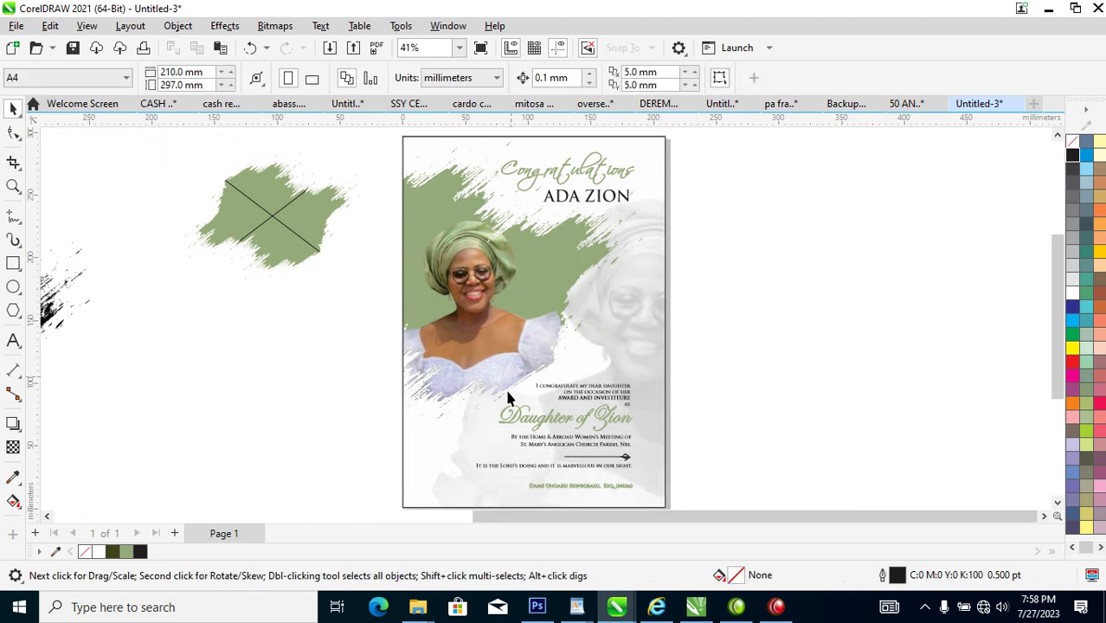
Step: Shrink the green brush stroke to 192.2% and shift it right and down inside its frame
{"action": "left_click", "coordinate": [514, 275]}
{"action": "left_click_drag", "start_coordinate": [653, 442], "coordinate": [624, 403]}
{"action": "left_click_drag", "start_coordinate": [488, 269], "coordinate": [515, 265]}
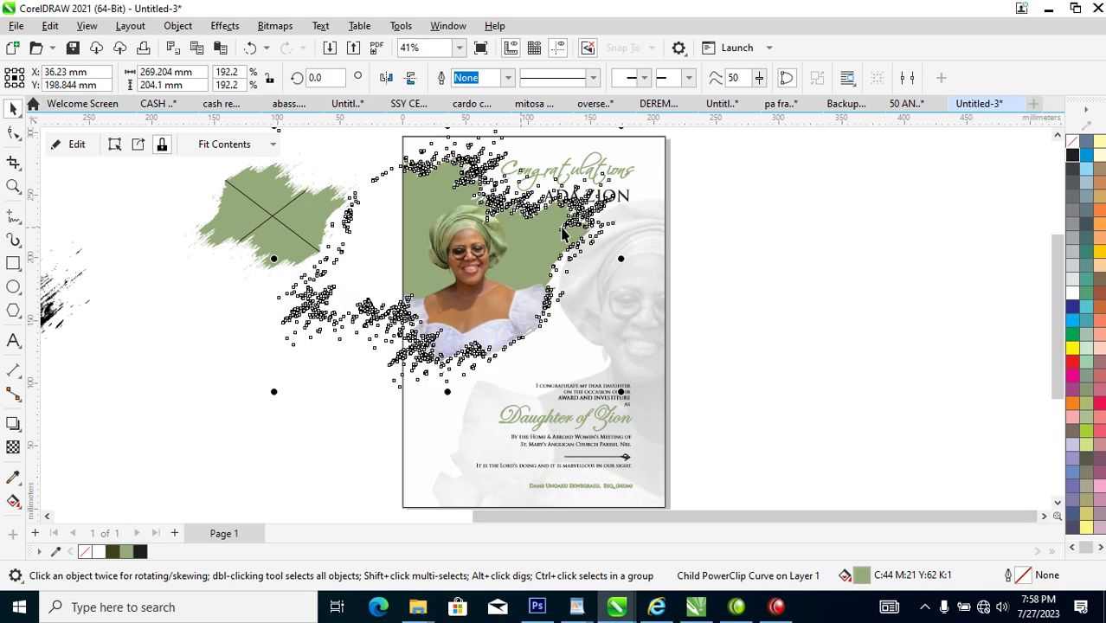
{"action": "left_click", "coordinate": [741, 249]}
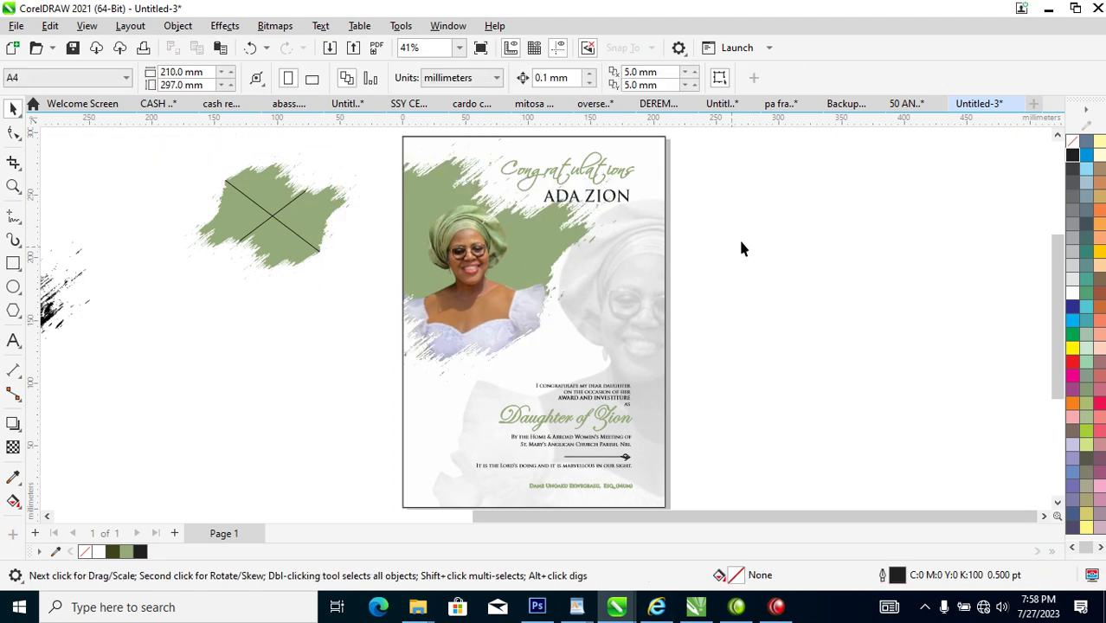
{"action": "left_click", "coordinate": [489, 268]}
{"action": "left_click_drag", "start_coordinate": [490, 265], "coordinate": [490, 289]}
{"action": "left_click", "coordinate": [699, 314]}
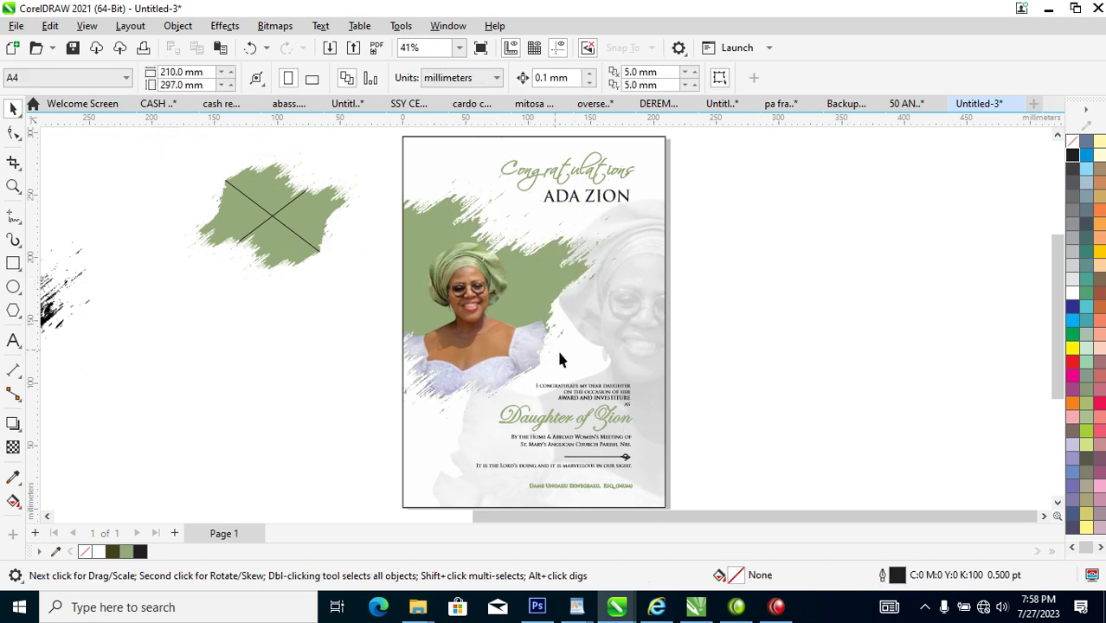
{"action": "scroll", "coordinate": [512, 303], "scroll_direction": "down", "scroll_amount": 1}
Step: Zoom to the page and delete the spare green brush shape lying off-page to the left
{"action": "left_click_drag", "start_coordinate": [418, 157], "coordinate": [651, 478]}
{"action": "key", "text": "space"}
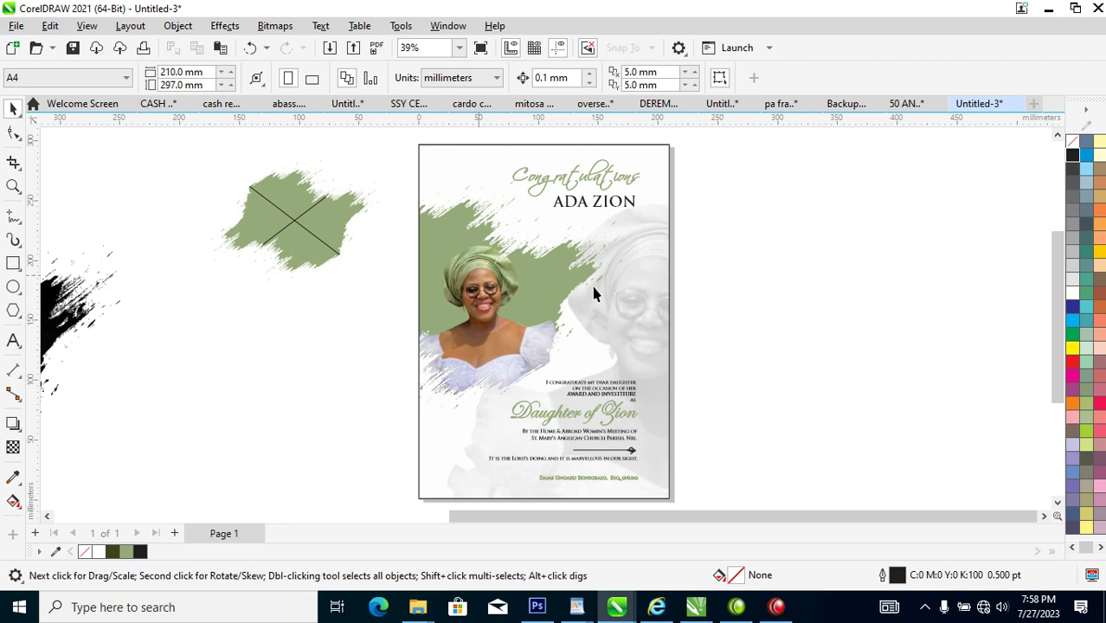
{"action": "left_click", "coordinate": [278, 217]}
{"action": "key", "text": "Delete"}
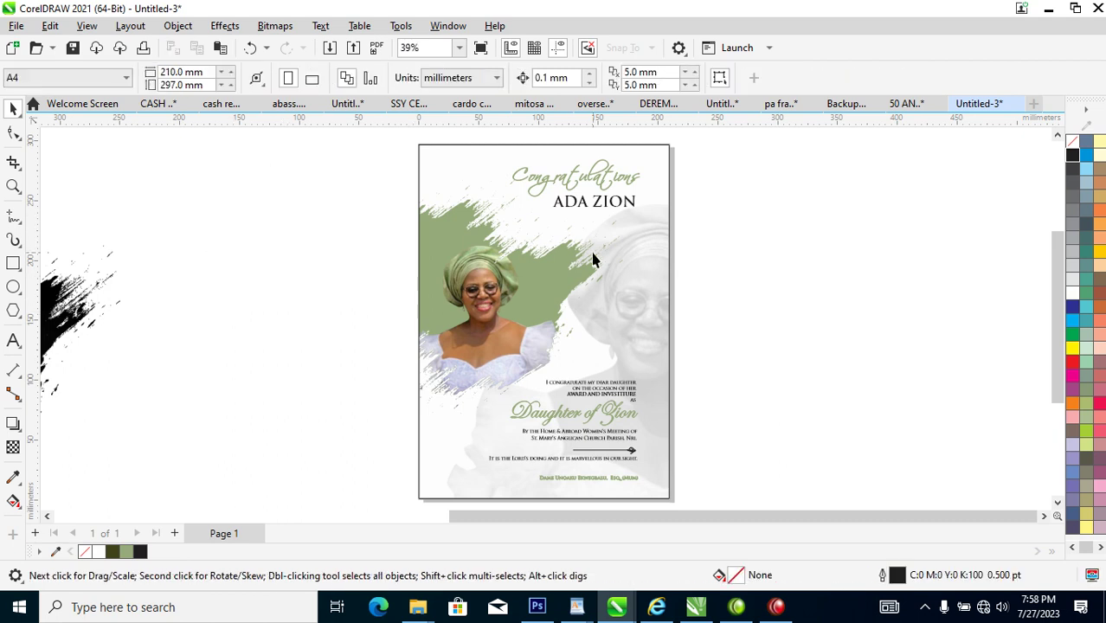